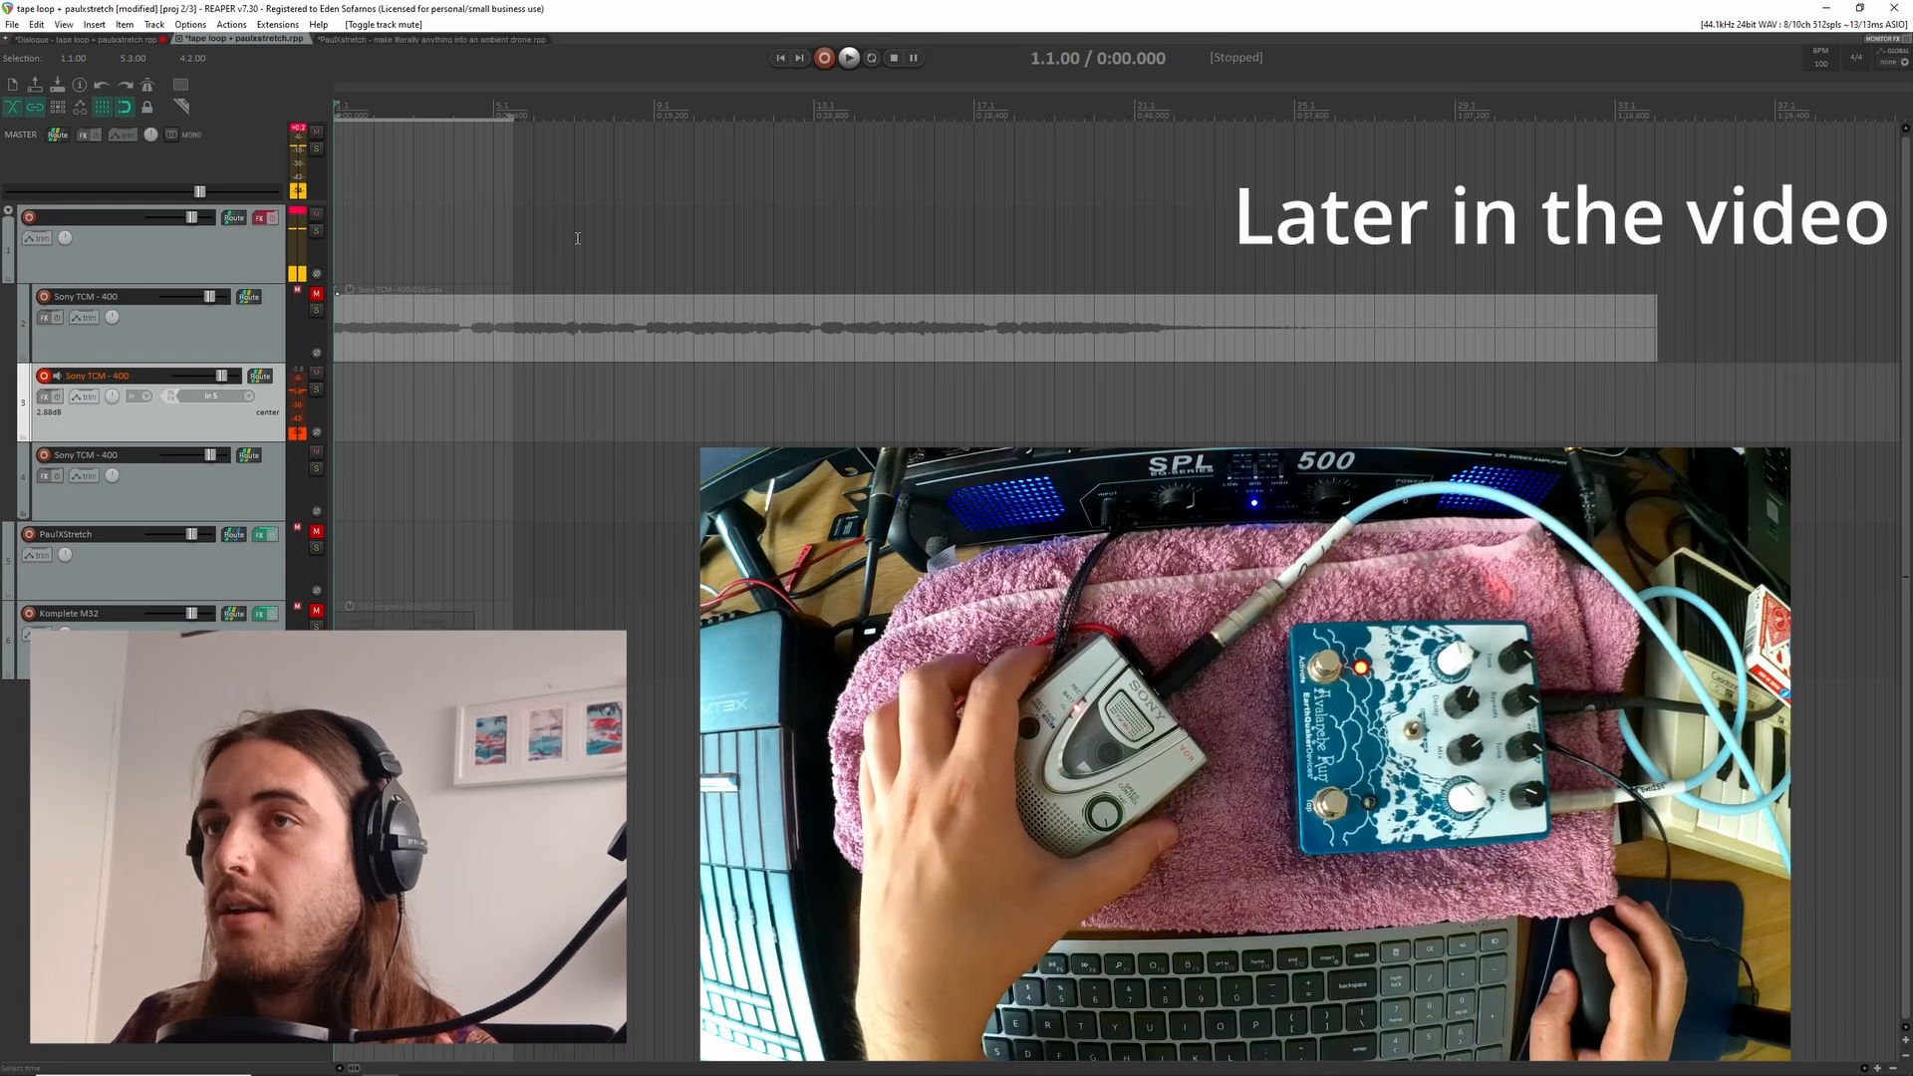
Record a tape-loop take onto the second Sony TCM - 400 track while the first one is muted
{"action": "left_click", "coordinate": [823, 60]}
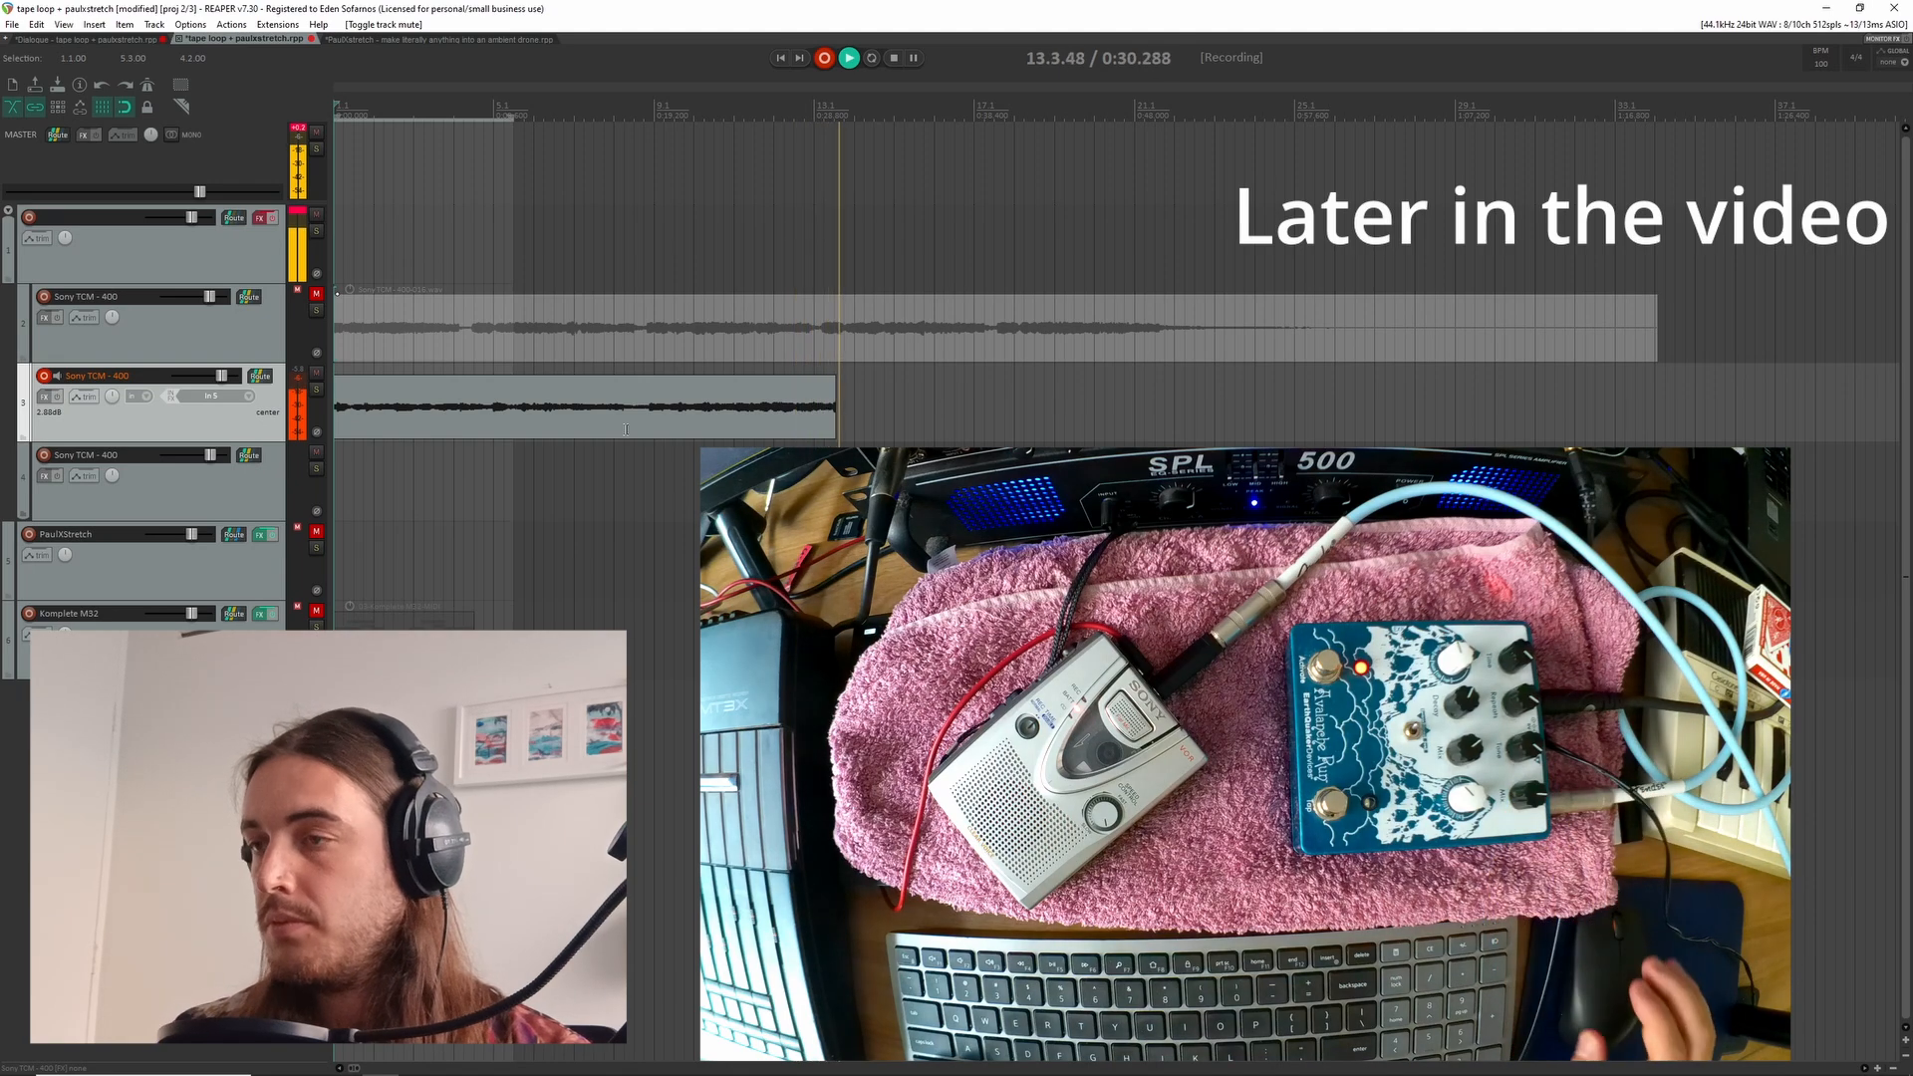
{"action": "scroll", "coordinate": [635, 465], "scroll_direction": "down", "scroll_amount": 3}
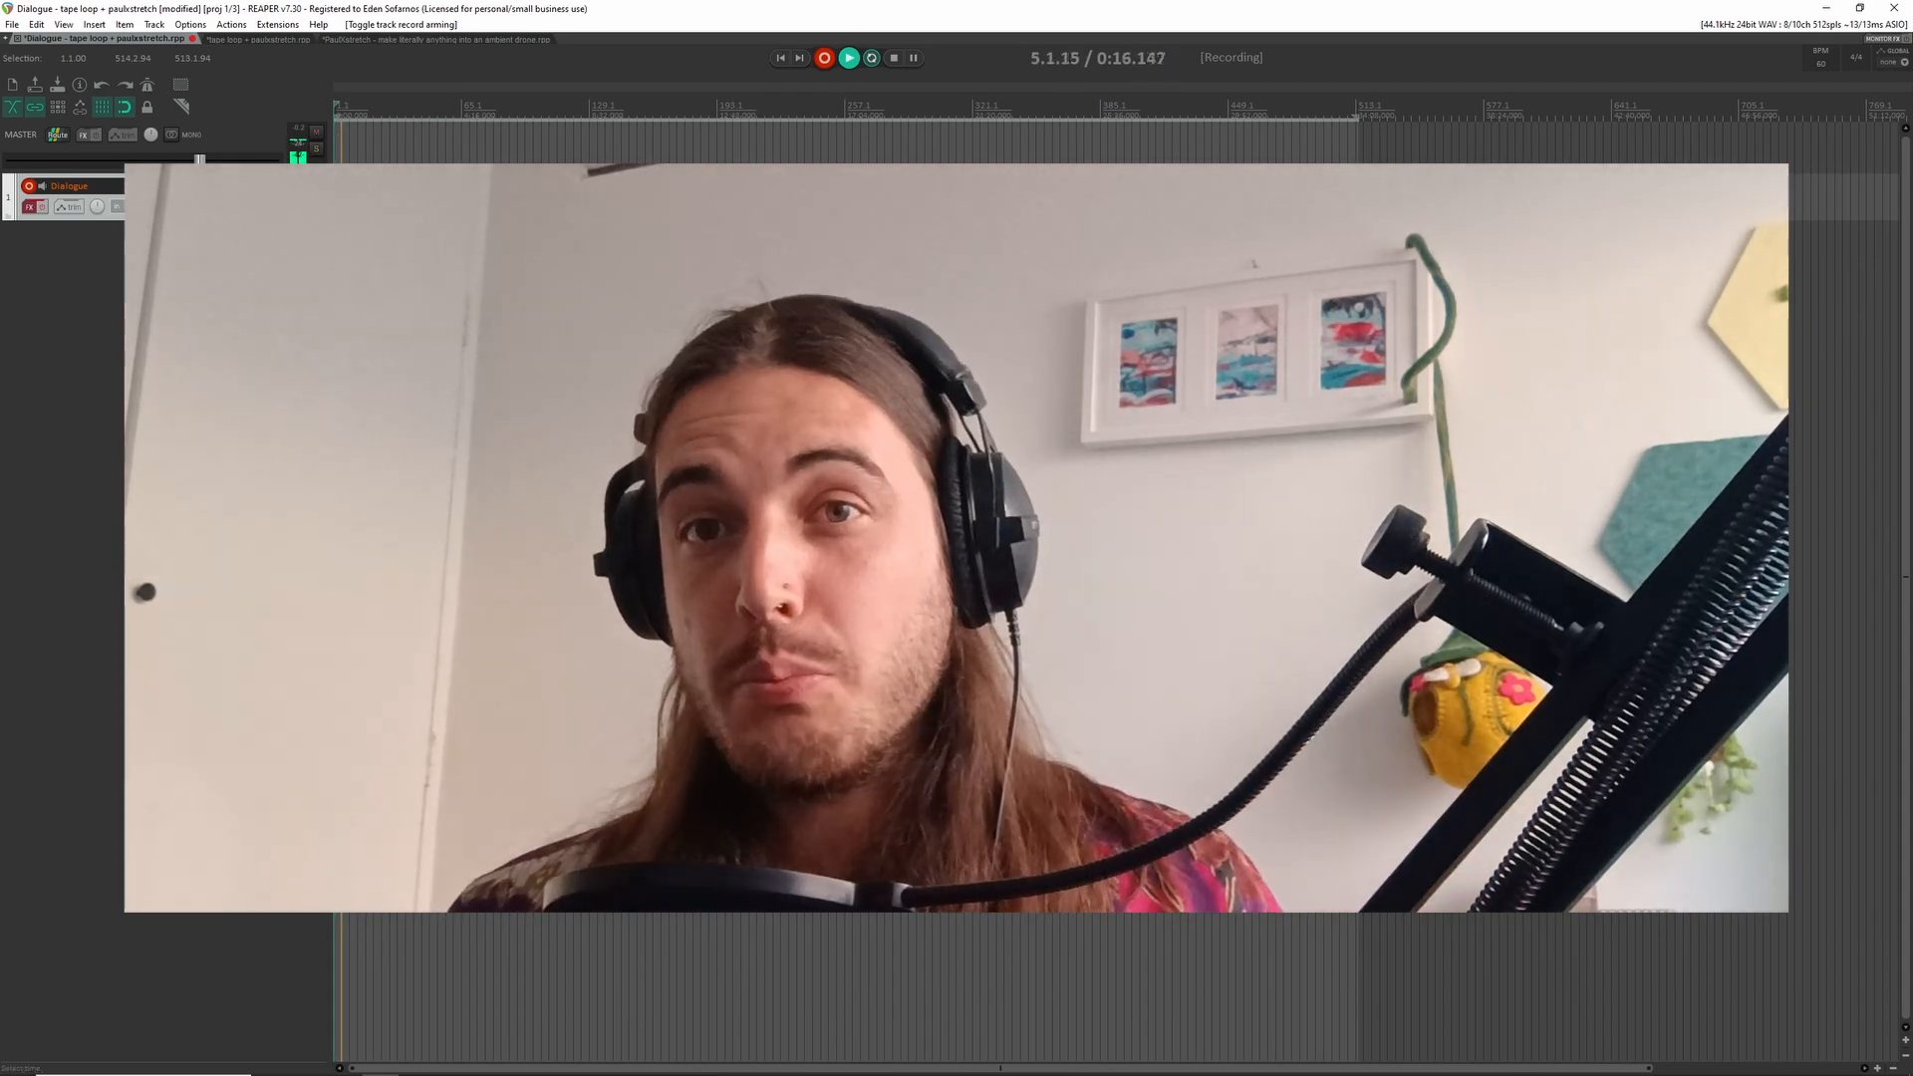
Switch to the tape loop + paulxstretch project and enlarge its tracks
{"action": "left_click", "coordinate": [257, 39]}
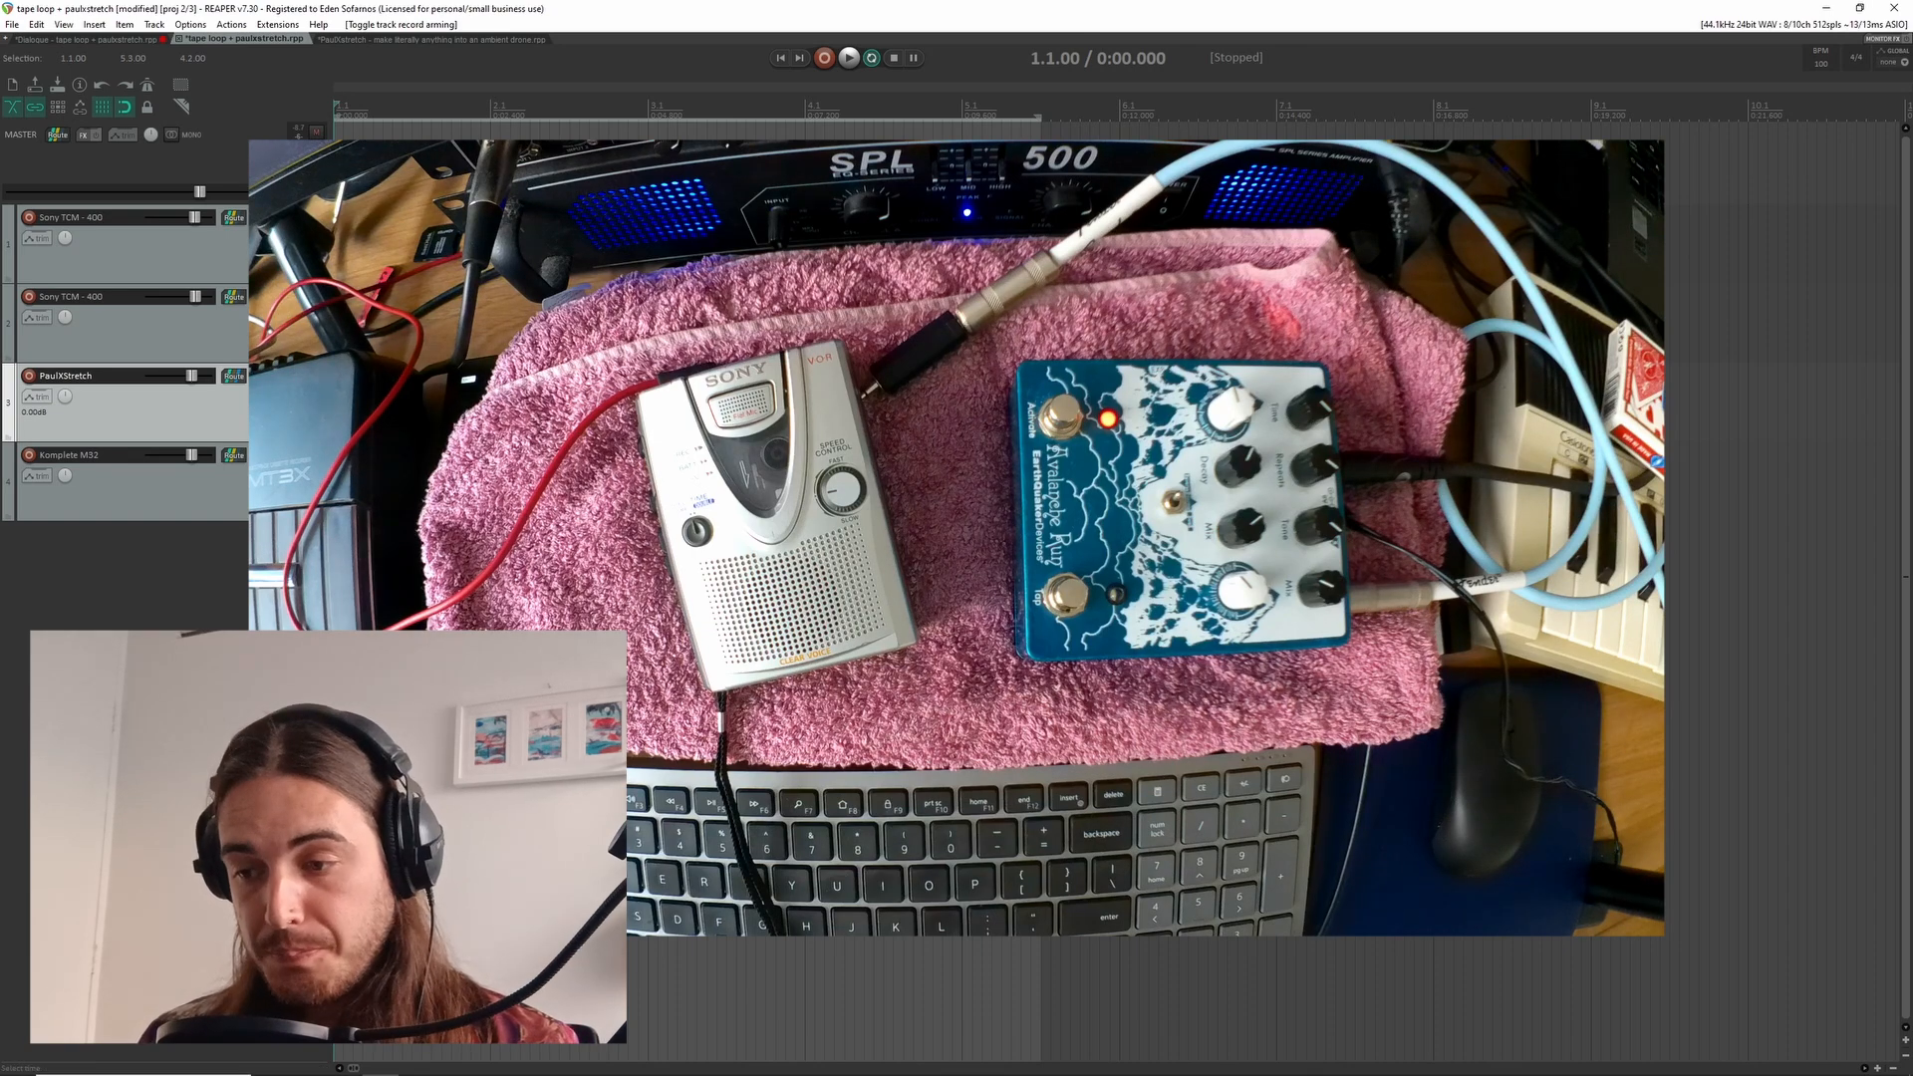
{"action": "scroll", "coordinate": [1116, 597], "scroll_direction": "up", "scroll_amount": 2}
{"action": "scroll", "coordinate": [1116, 598], "scroll_direction": "up", "scroll_amount": 3}
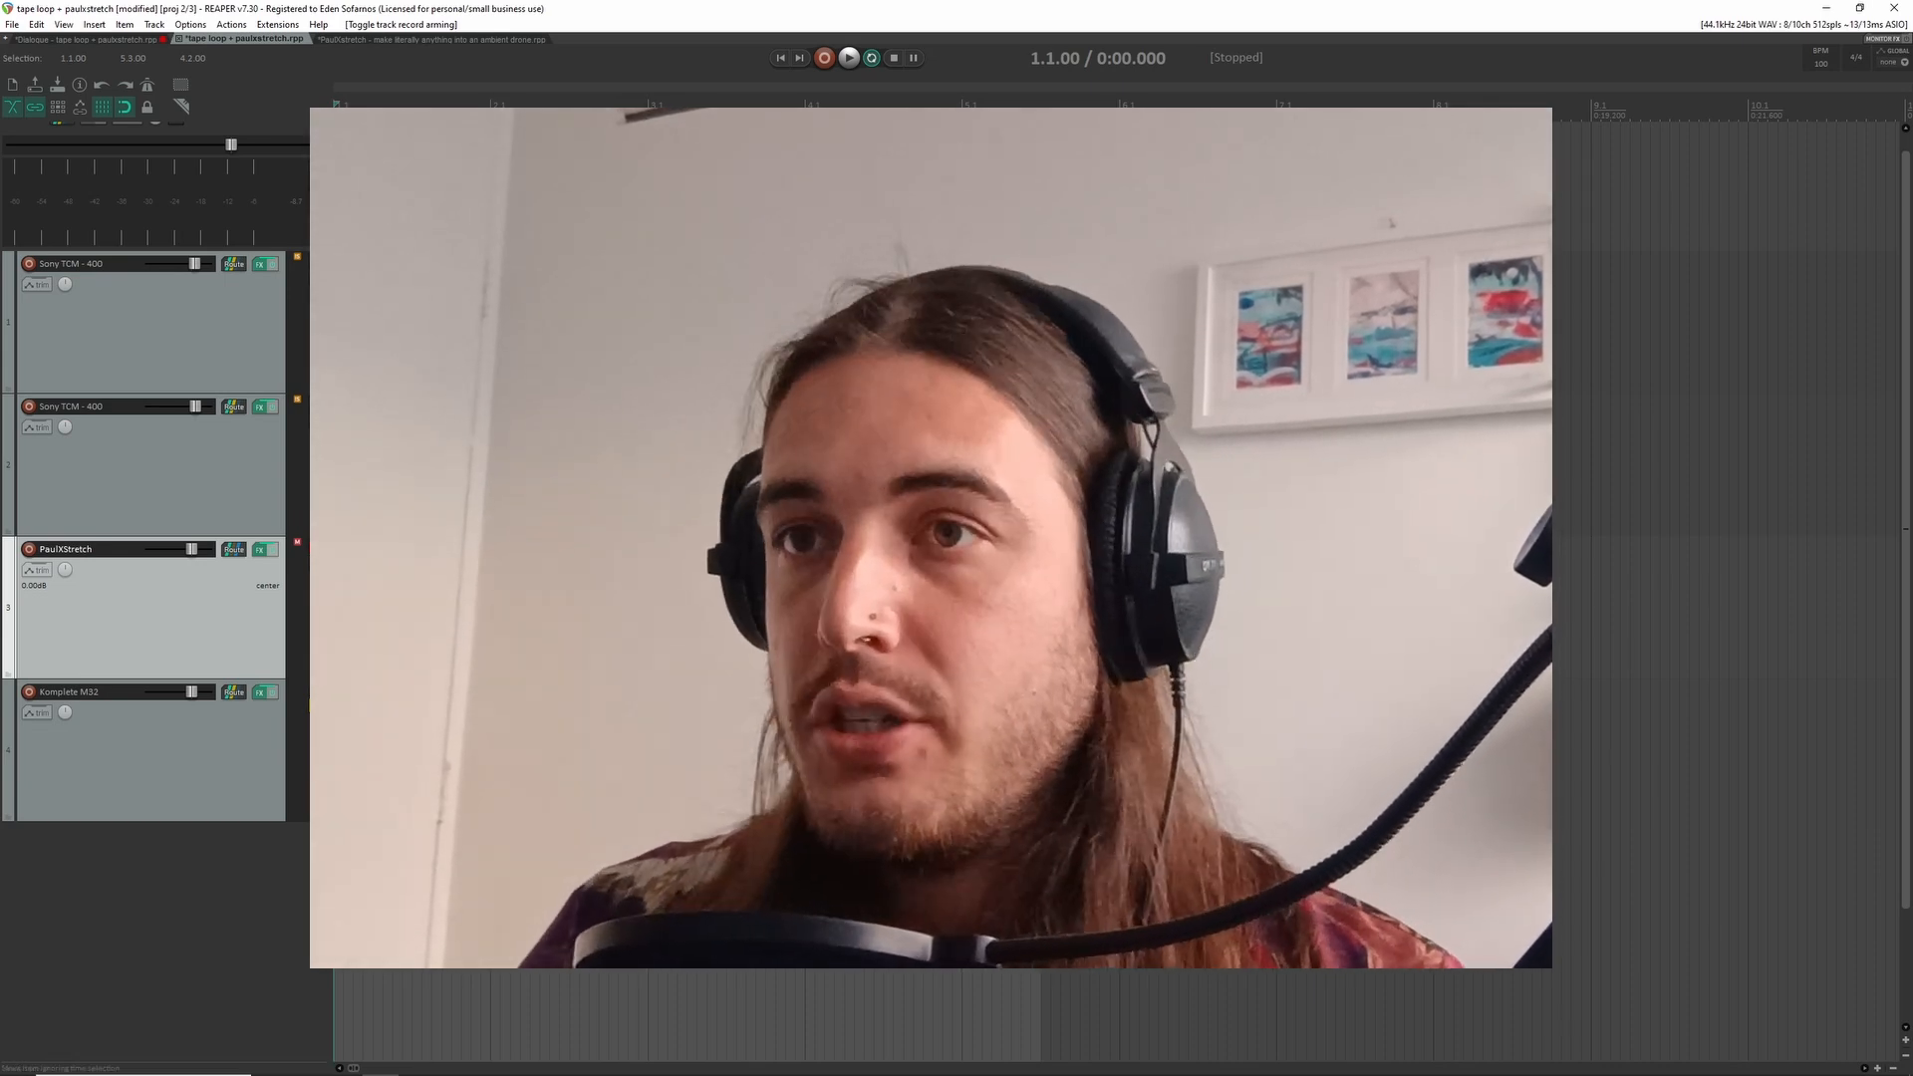
{"action": "scroll", "coordinate": [687, 768], "scroll_direction": "up", "scroll_amount": 1}
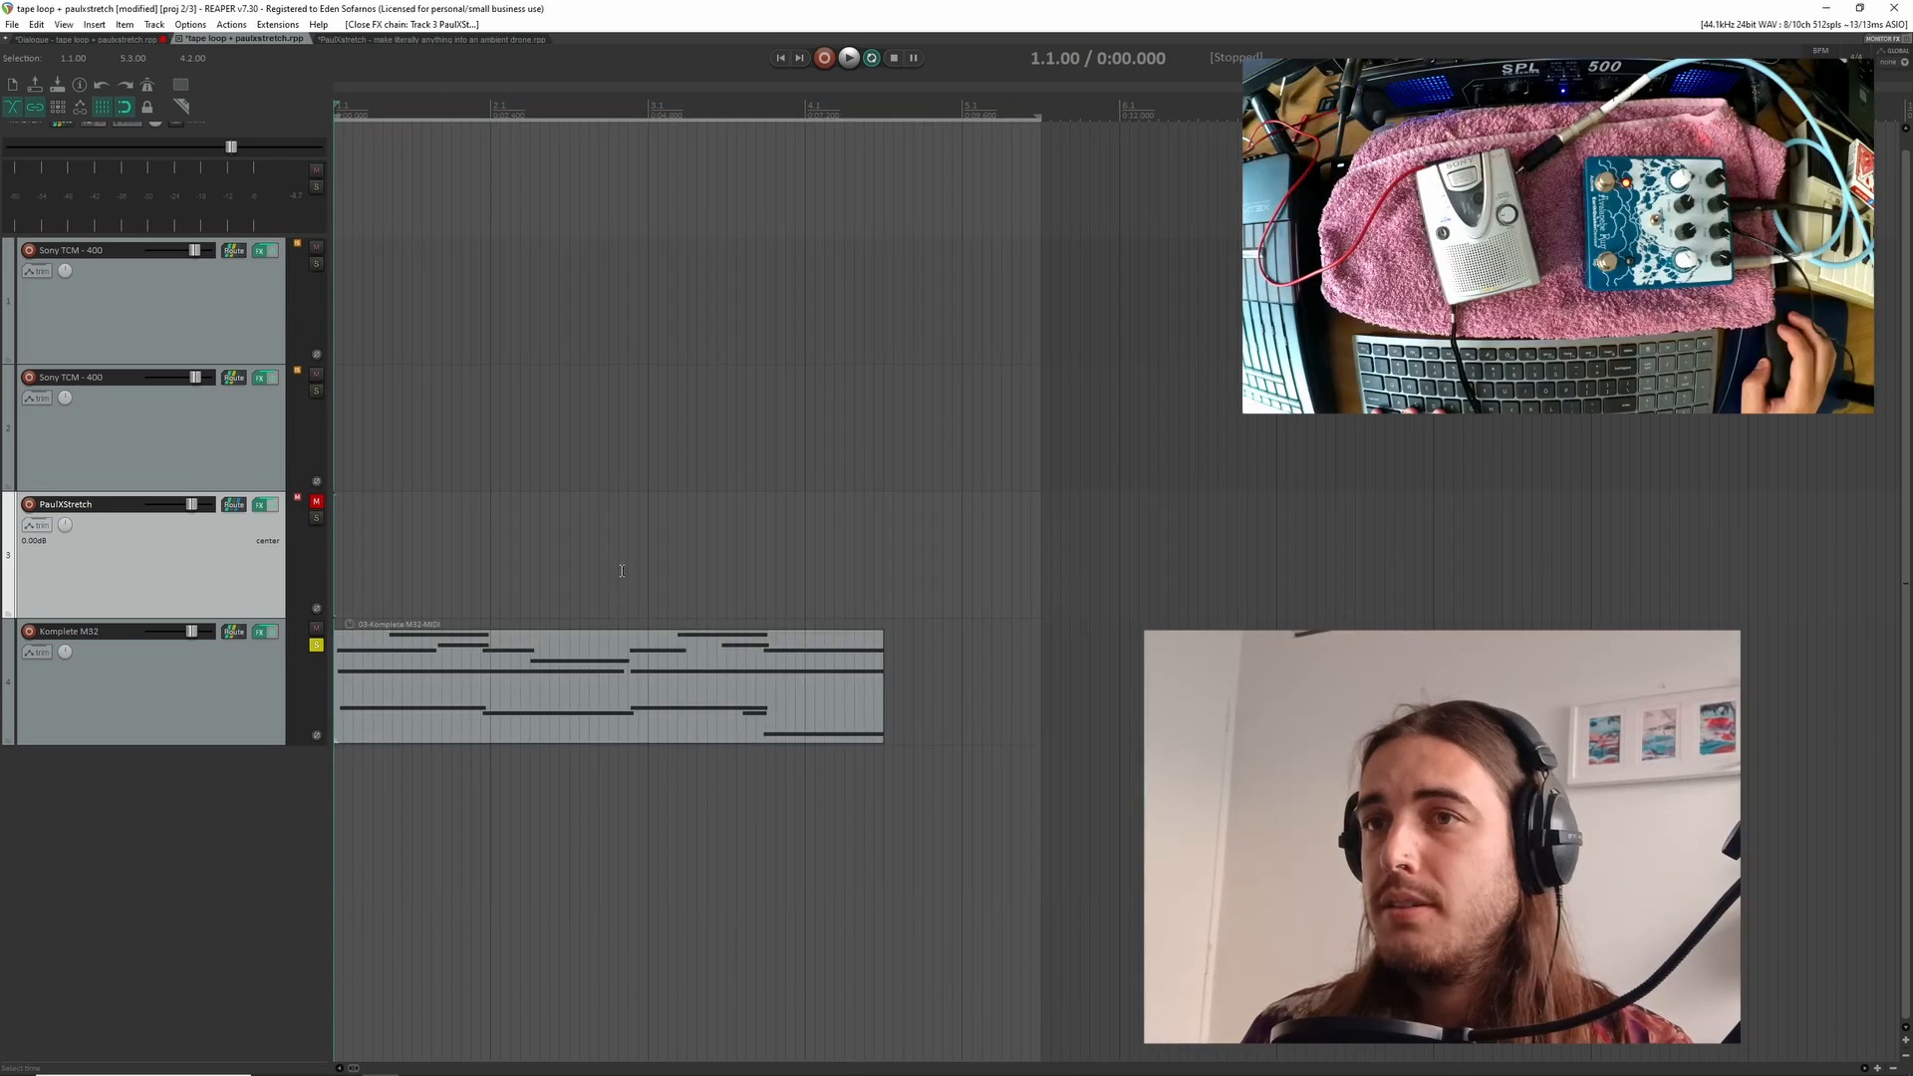
Audition the MIDI item on the Komplete M32 track and view that track's effects chain
{"action": "key", "text": "space"}
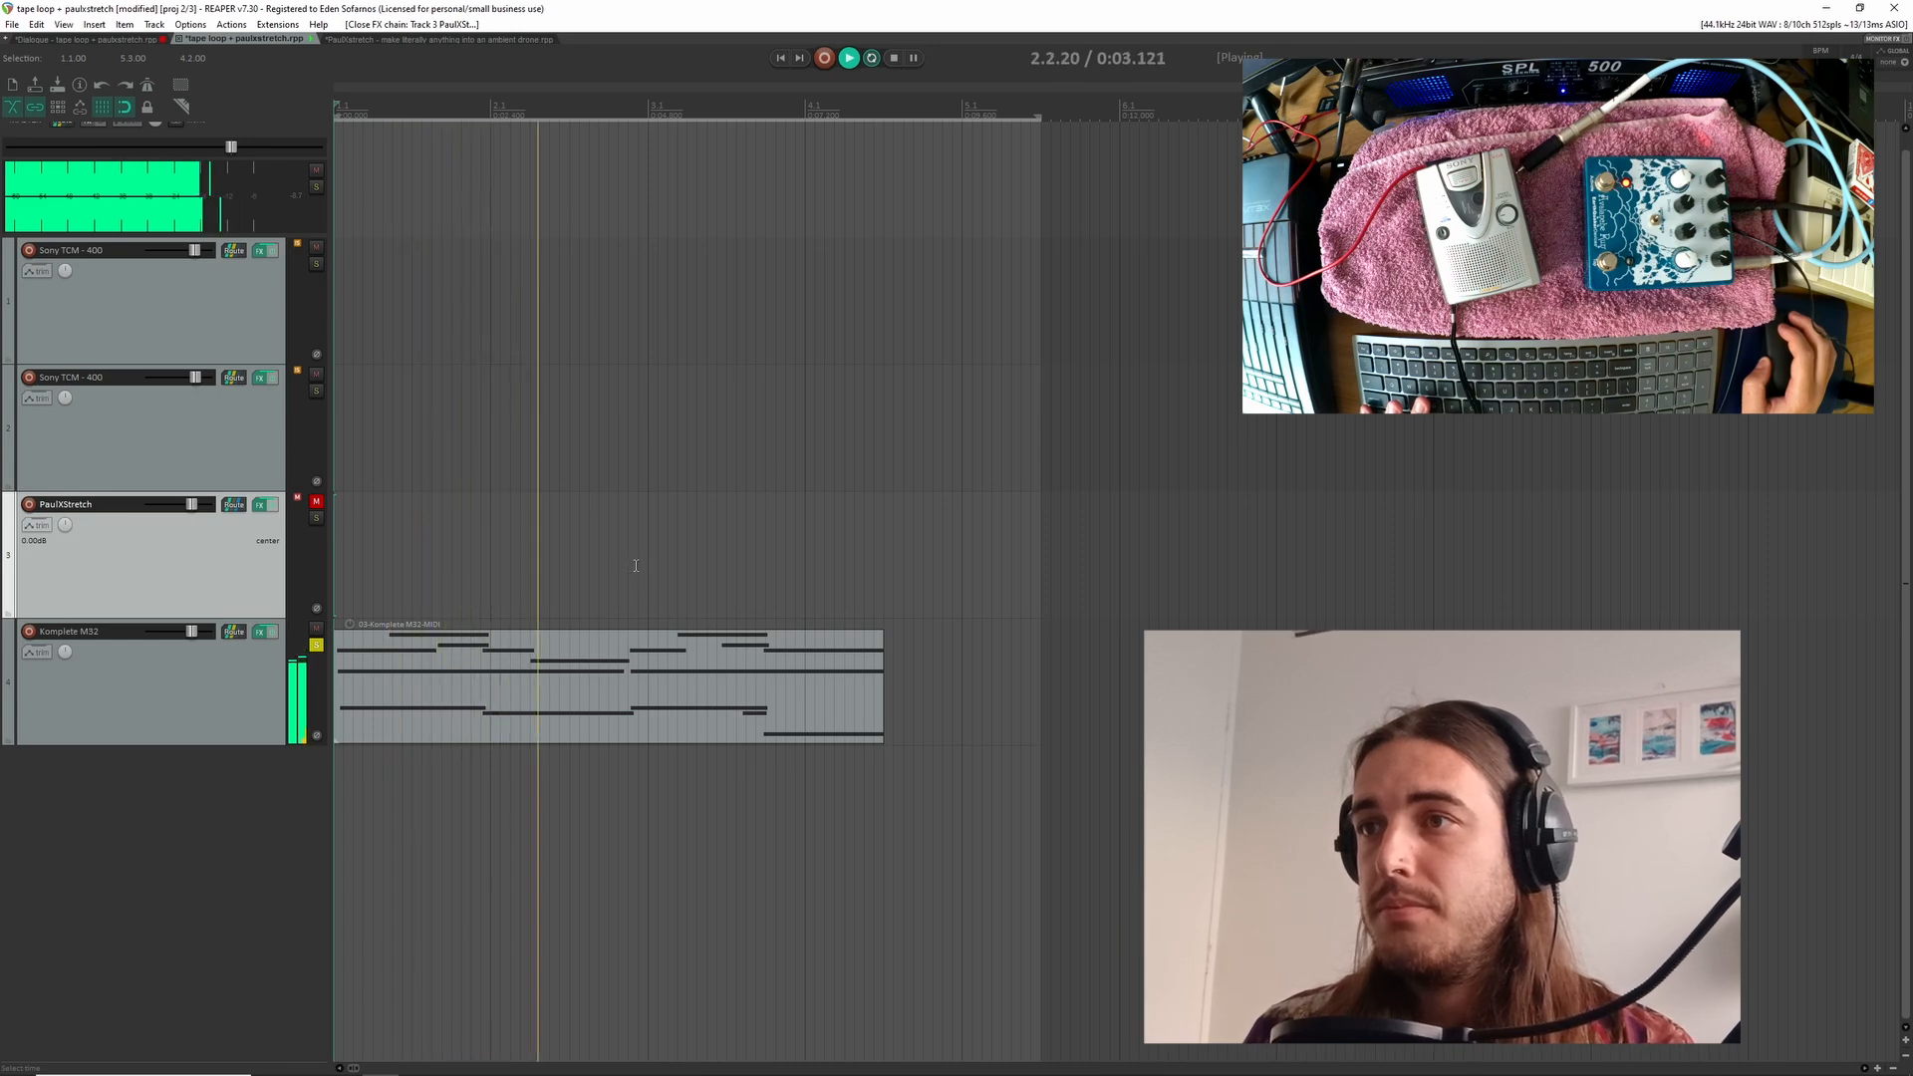
{"action": "scroll", "coordinate": [957, 644], "scroll_direction": "up", "scroll_amount": 2}
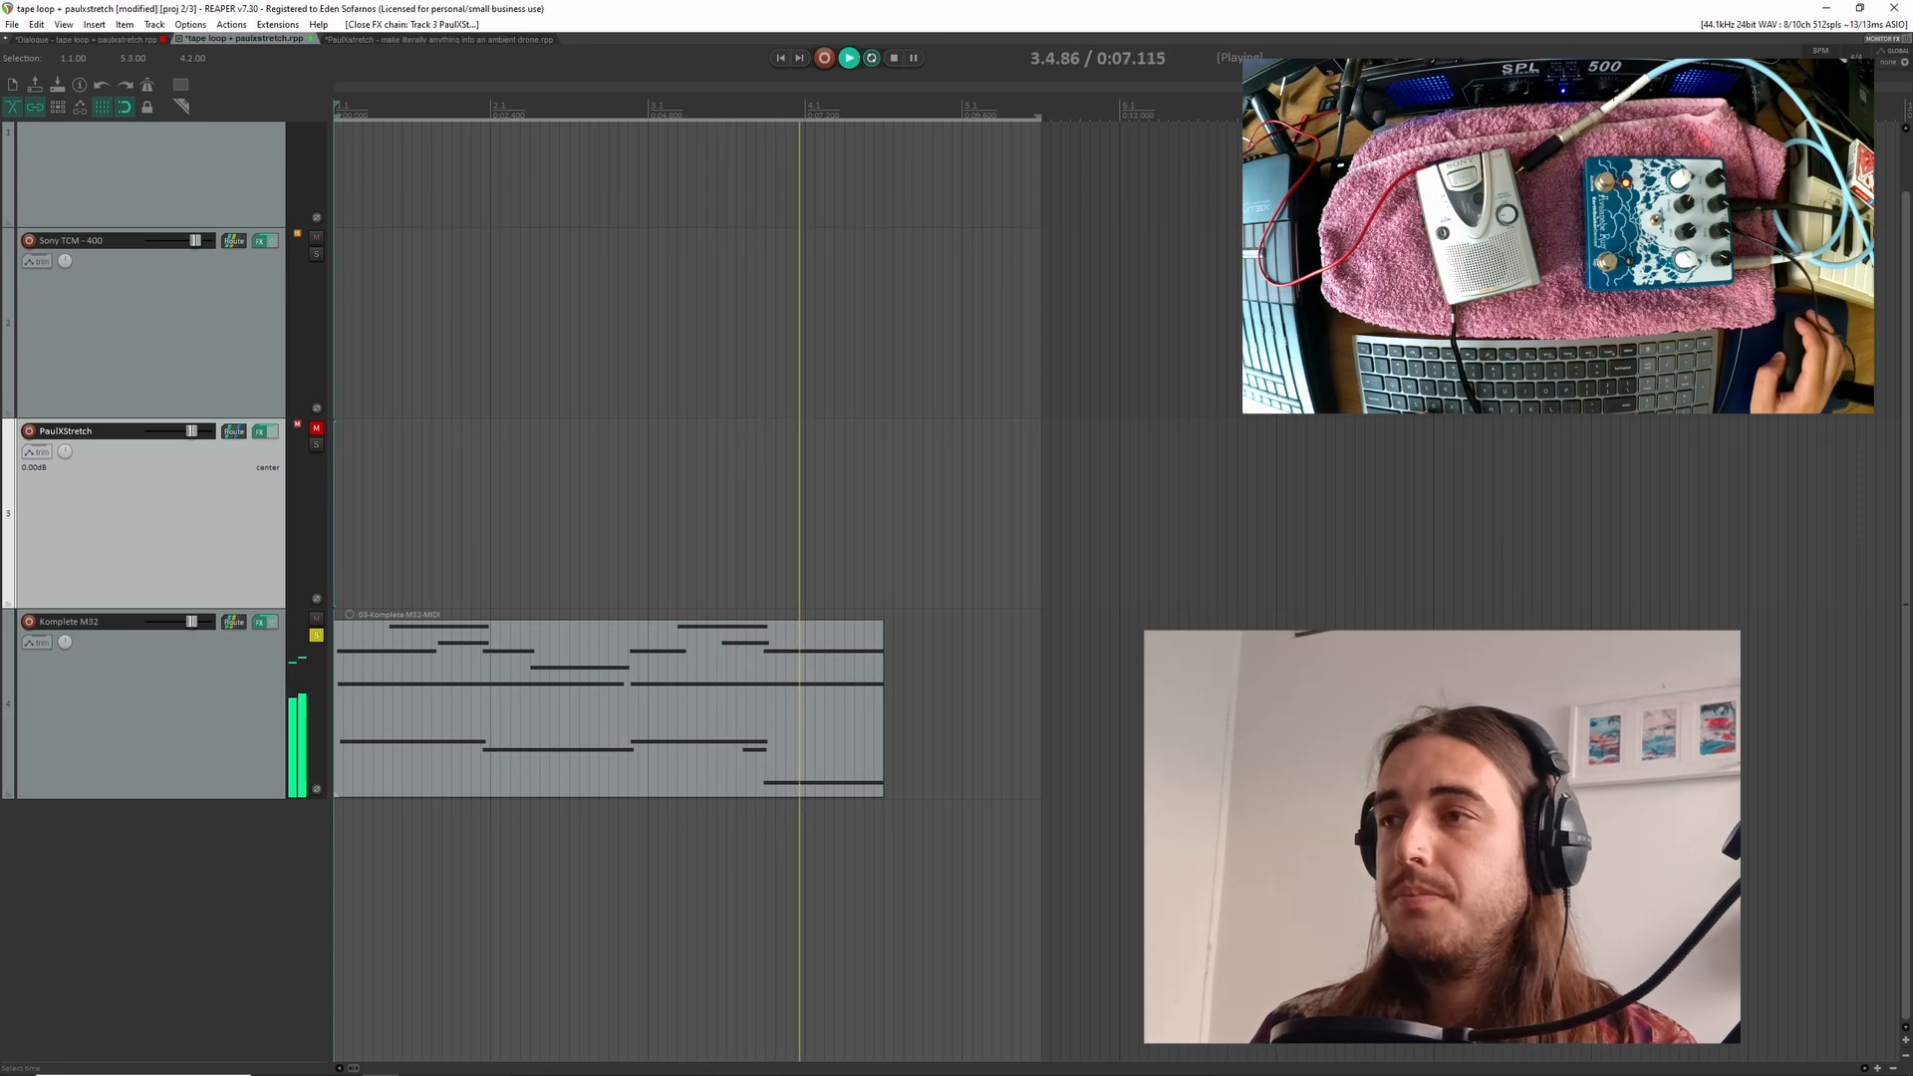
{"action": "key", "text": "space"}
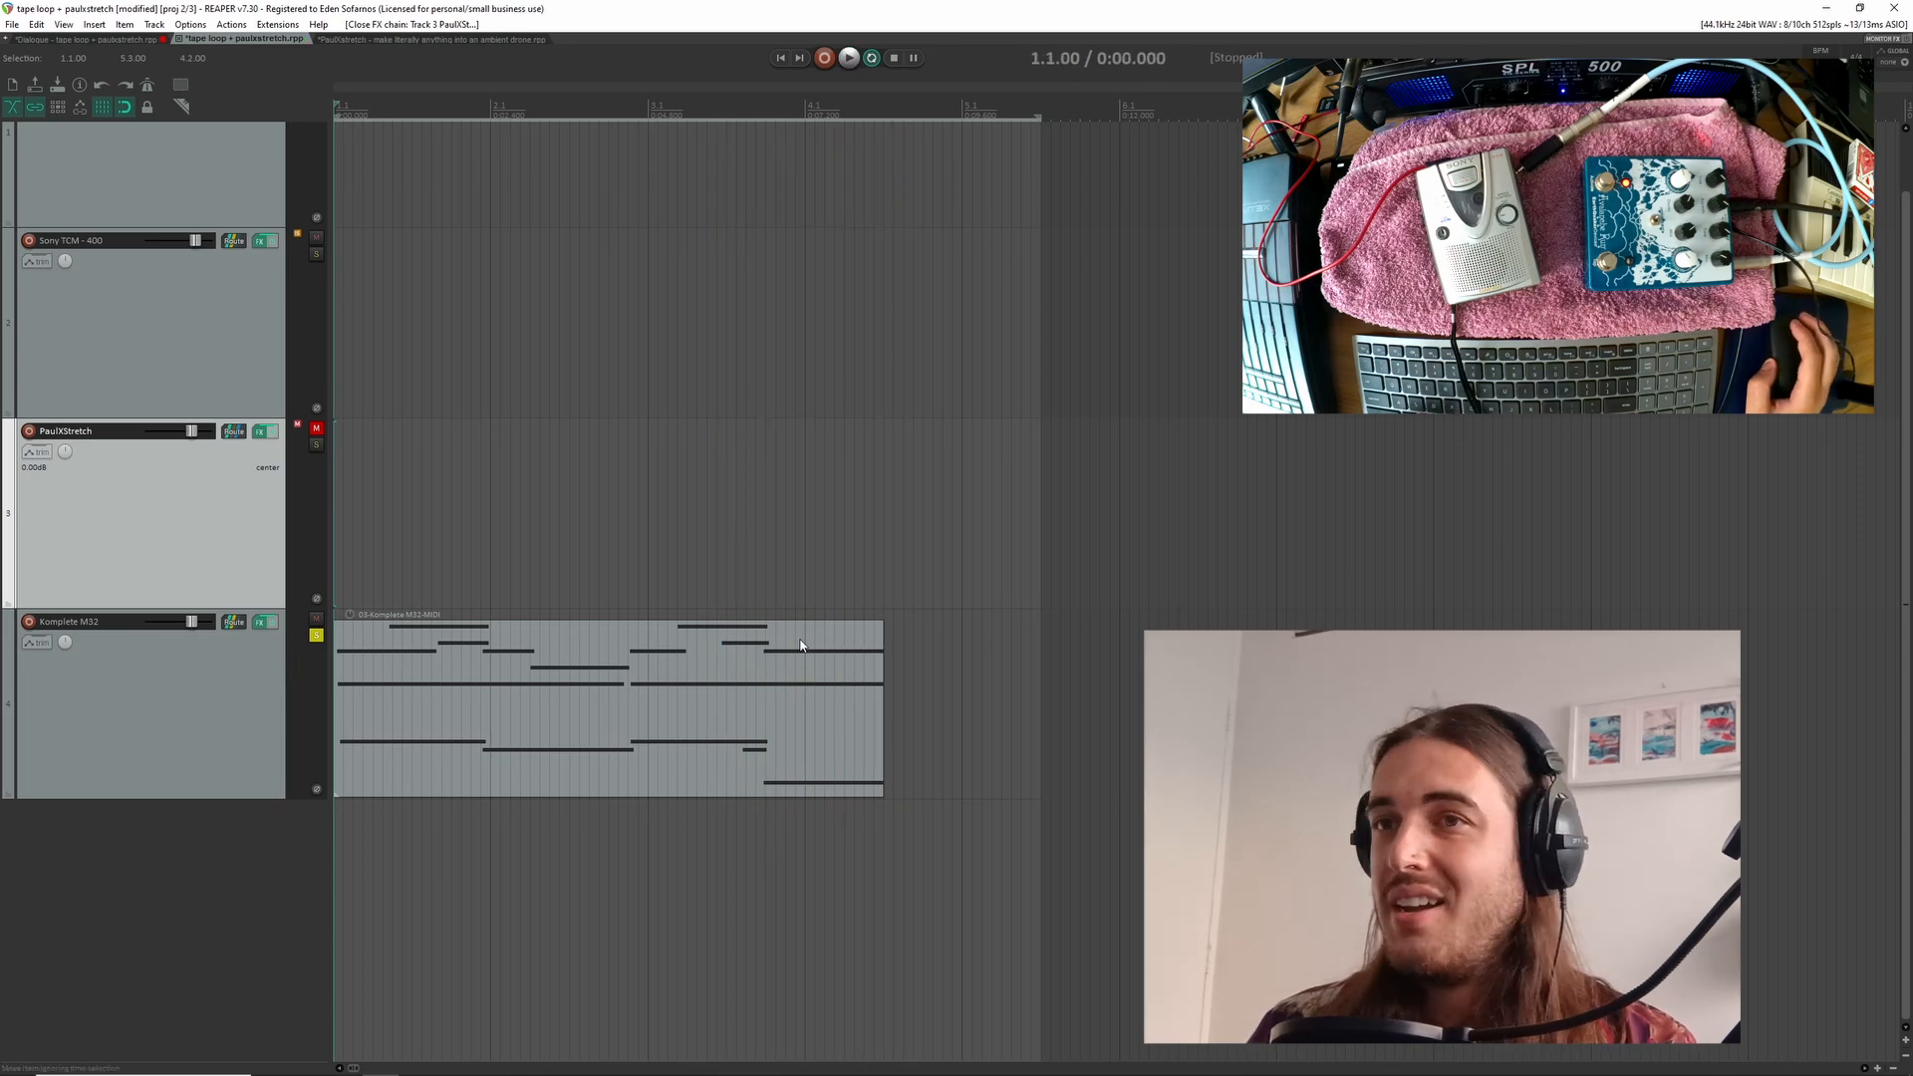
{"action": "left_click", "coordinate": [263, 623]}
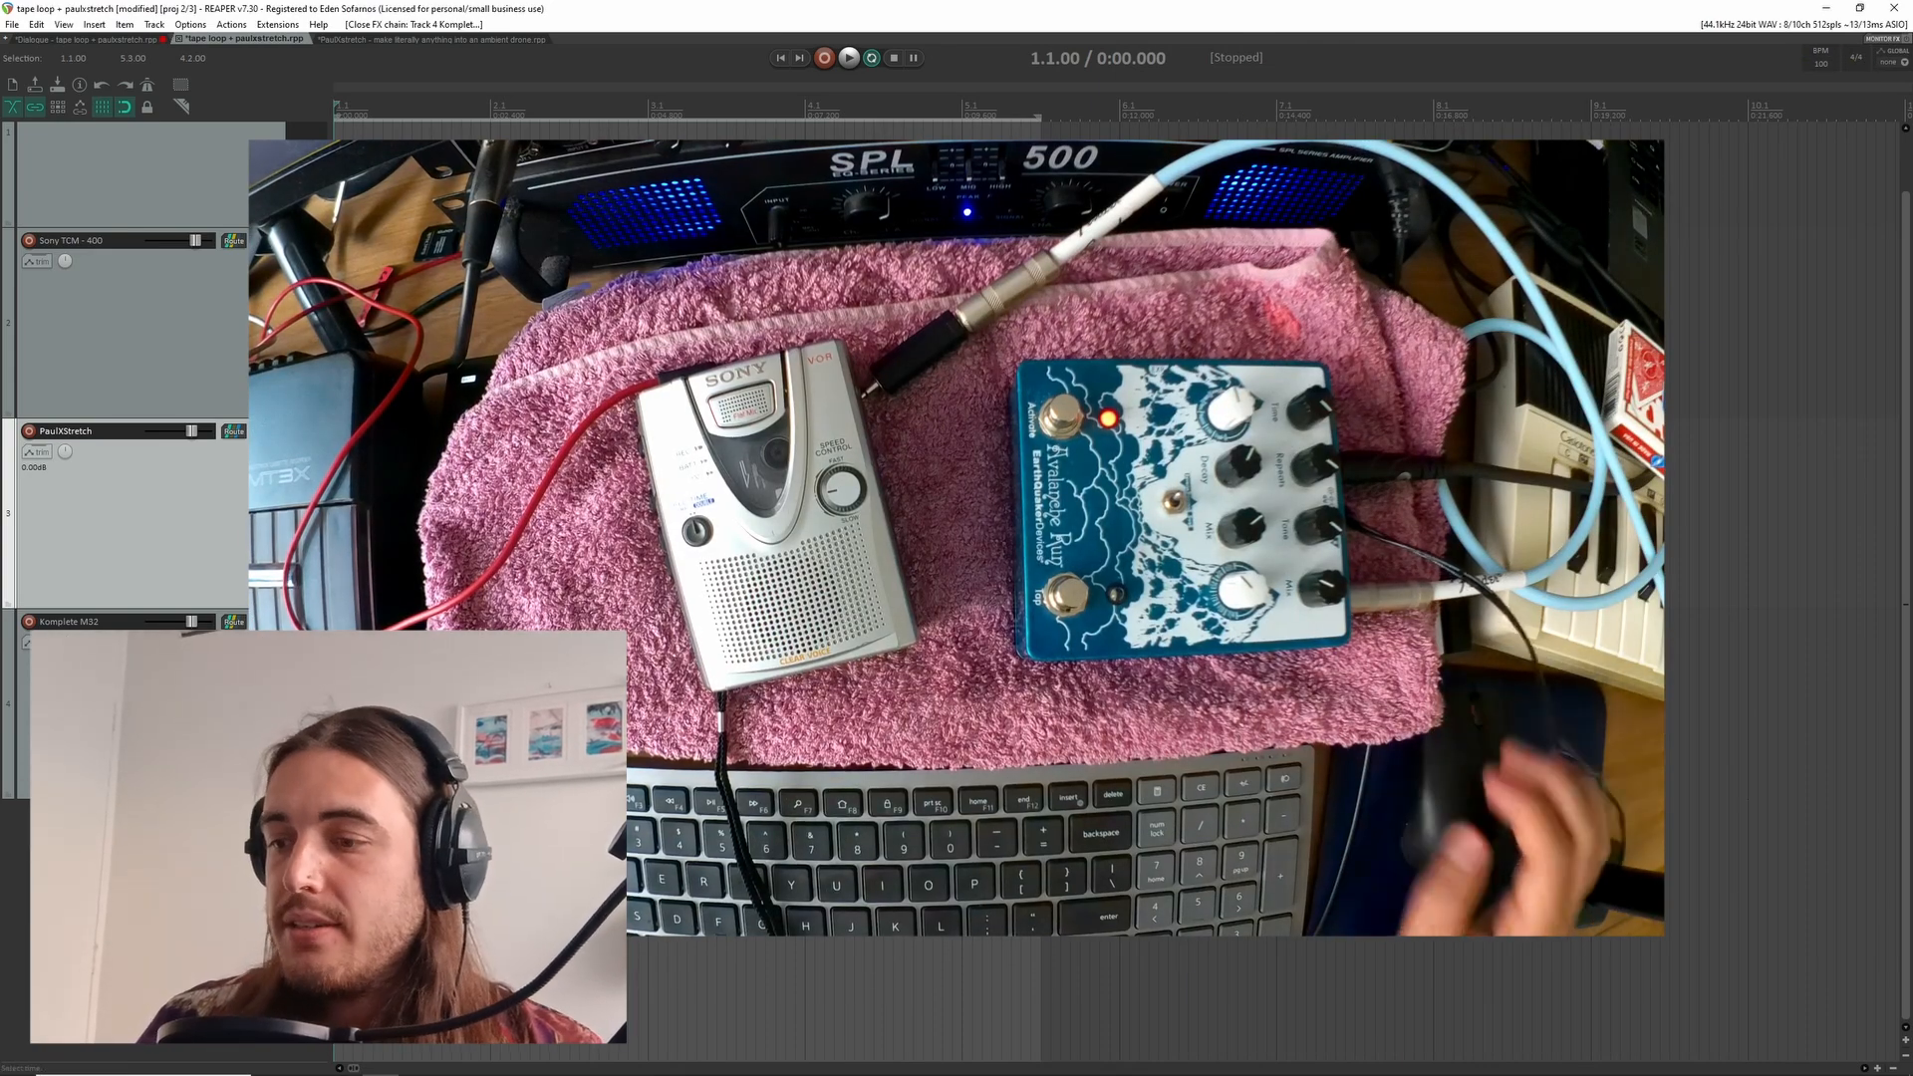
{"action": "left_click", "coordinate": [914, 538]}
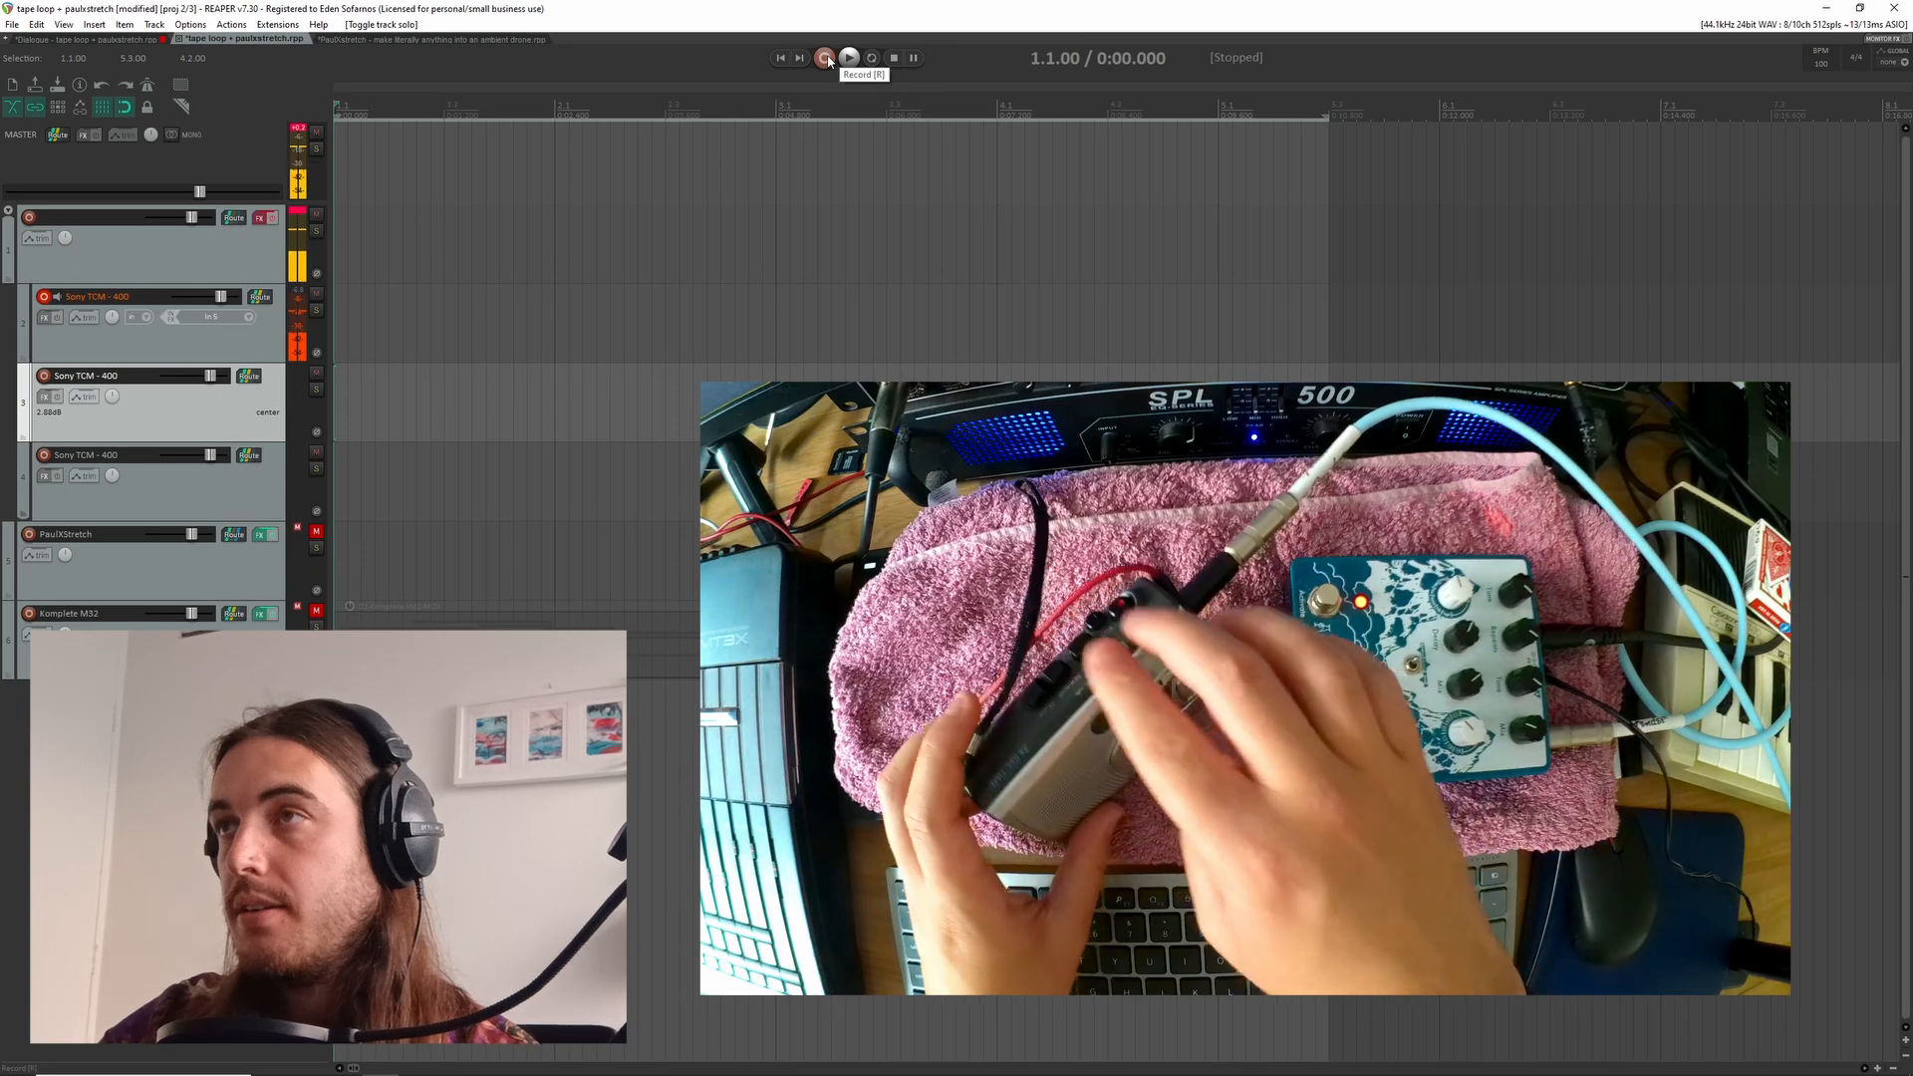
Record the cassette player's tape loop onto the first Sony TCM - 400 track, stopping after the sound fades out
{"action": "left_click", "coordinate": [825, 59]}
{"action": "scroll", "coordinate": [1032, 386], "scroll_direction": "down", "scroll_amount": 2}
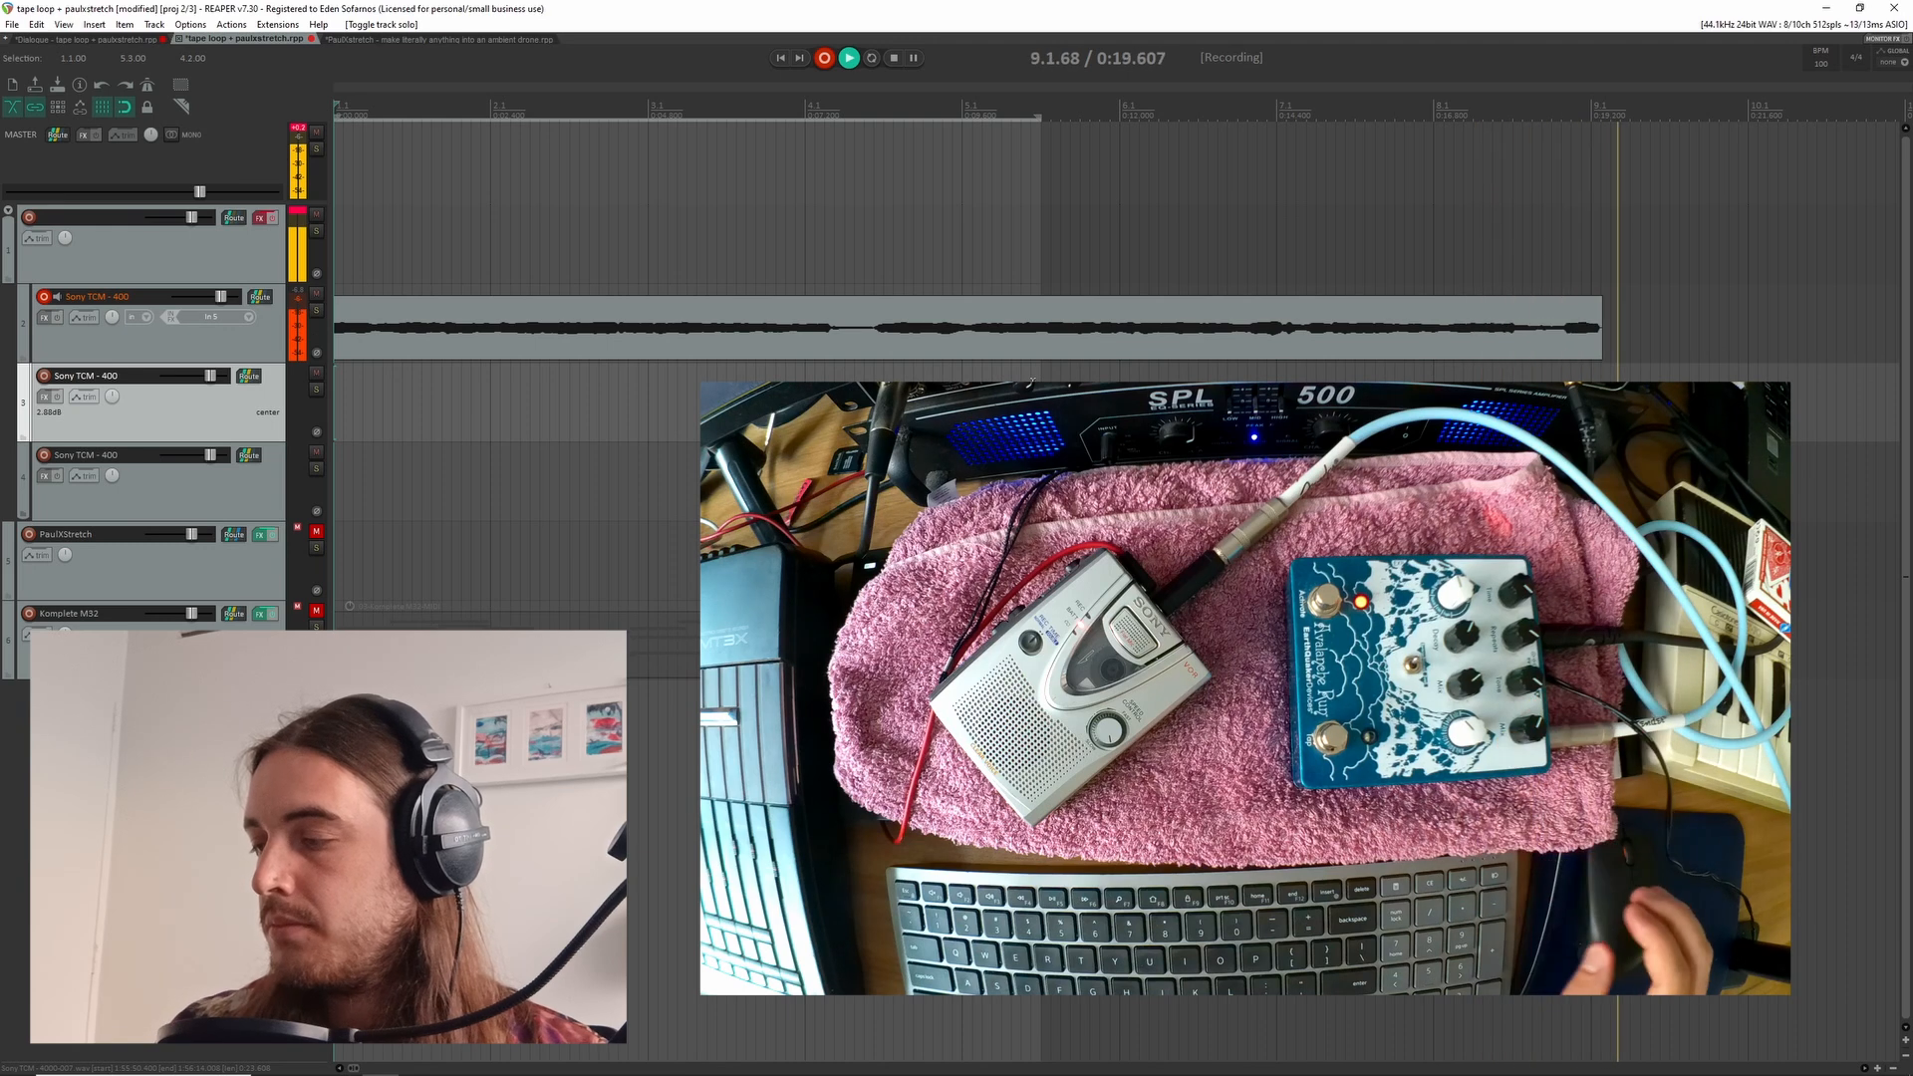
{"action": "scroll", "coordinate": [1030, 381], "scroll_direction": "down", "scroll_amount": 3}
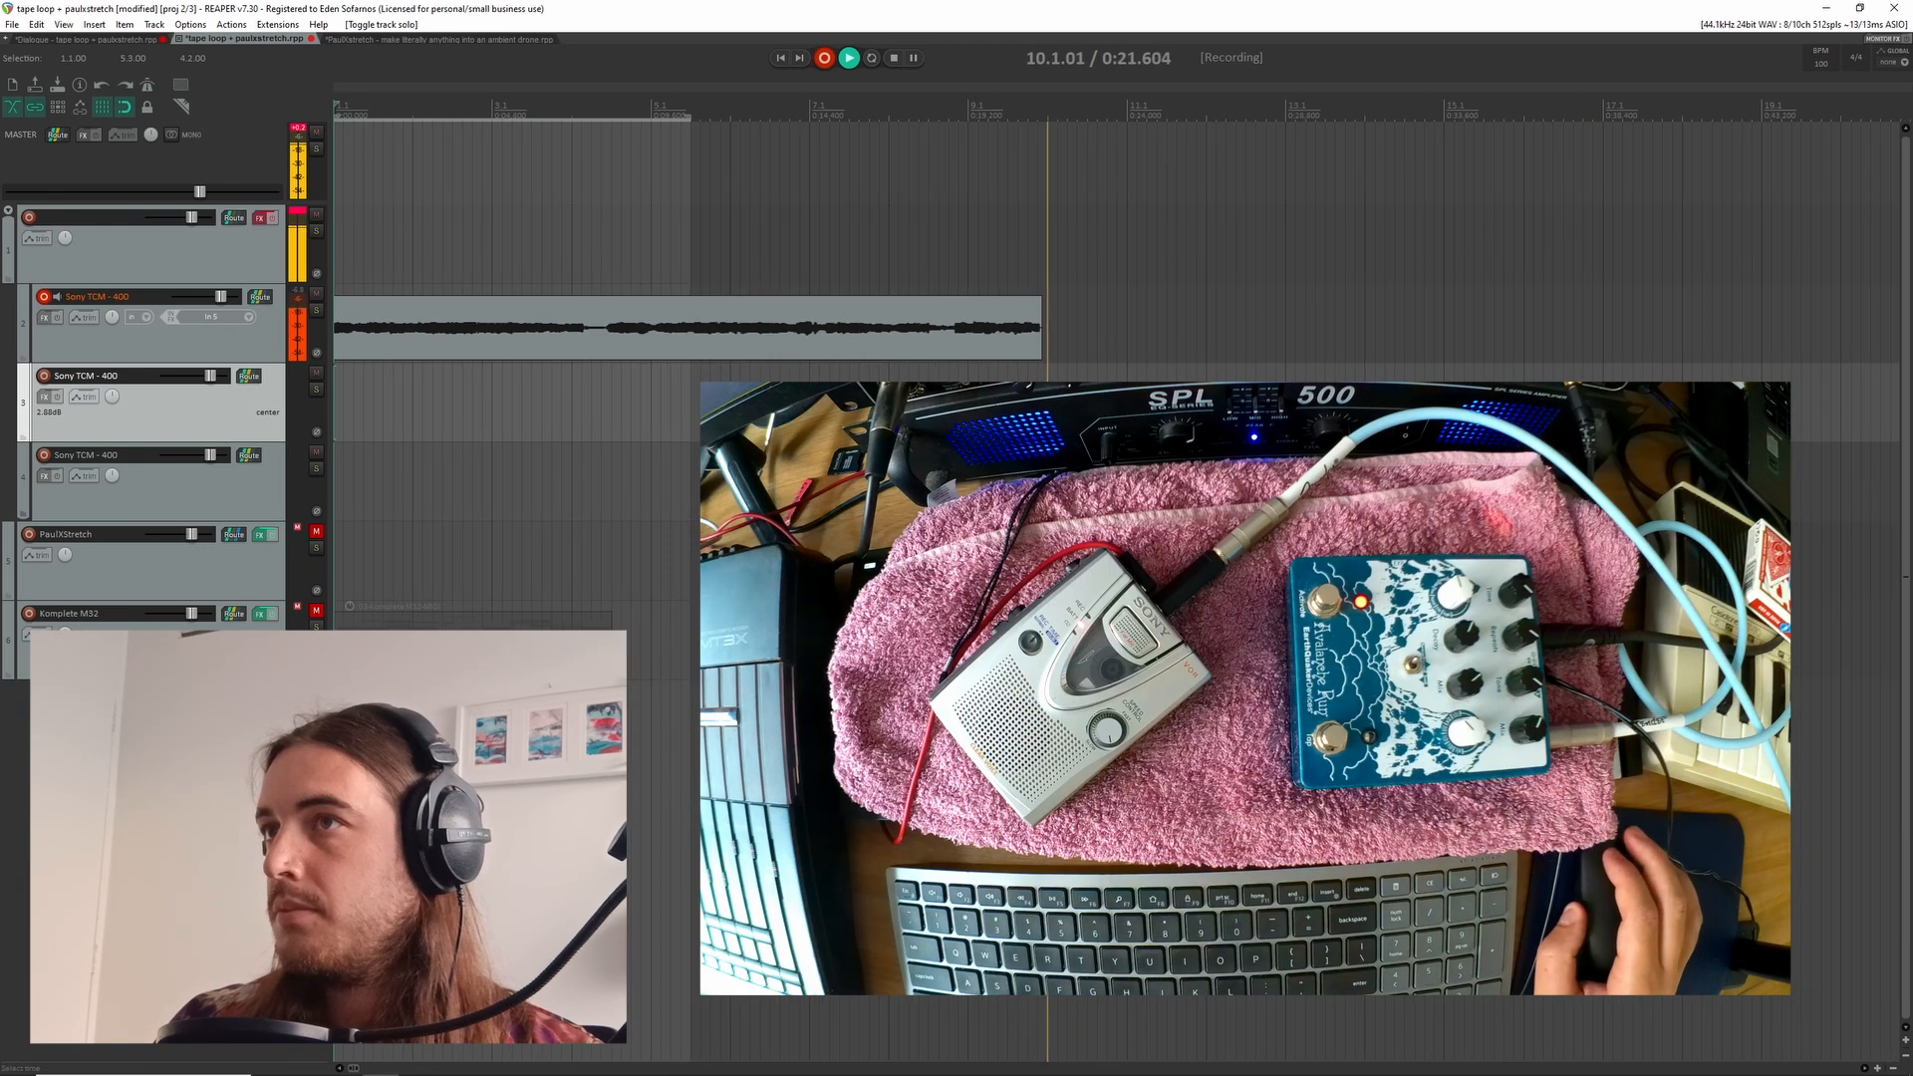
{"action": "scroll", "coordinate": [1031, 381], "scroll_direction": "down", "scroll_amount": 2}
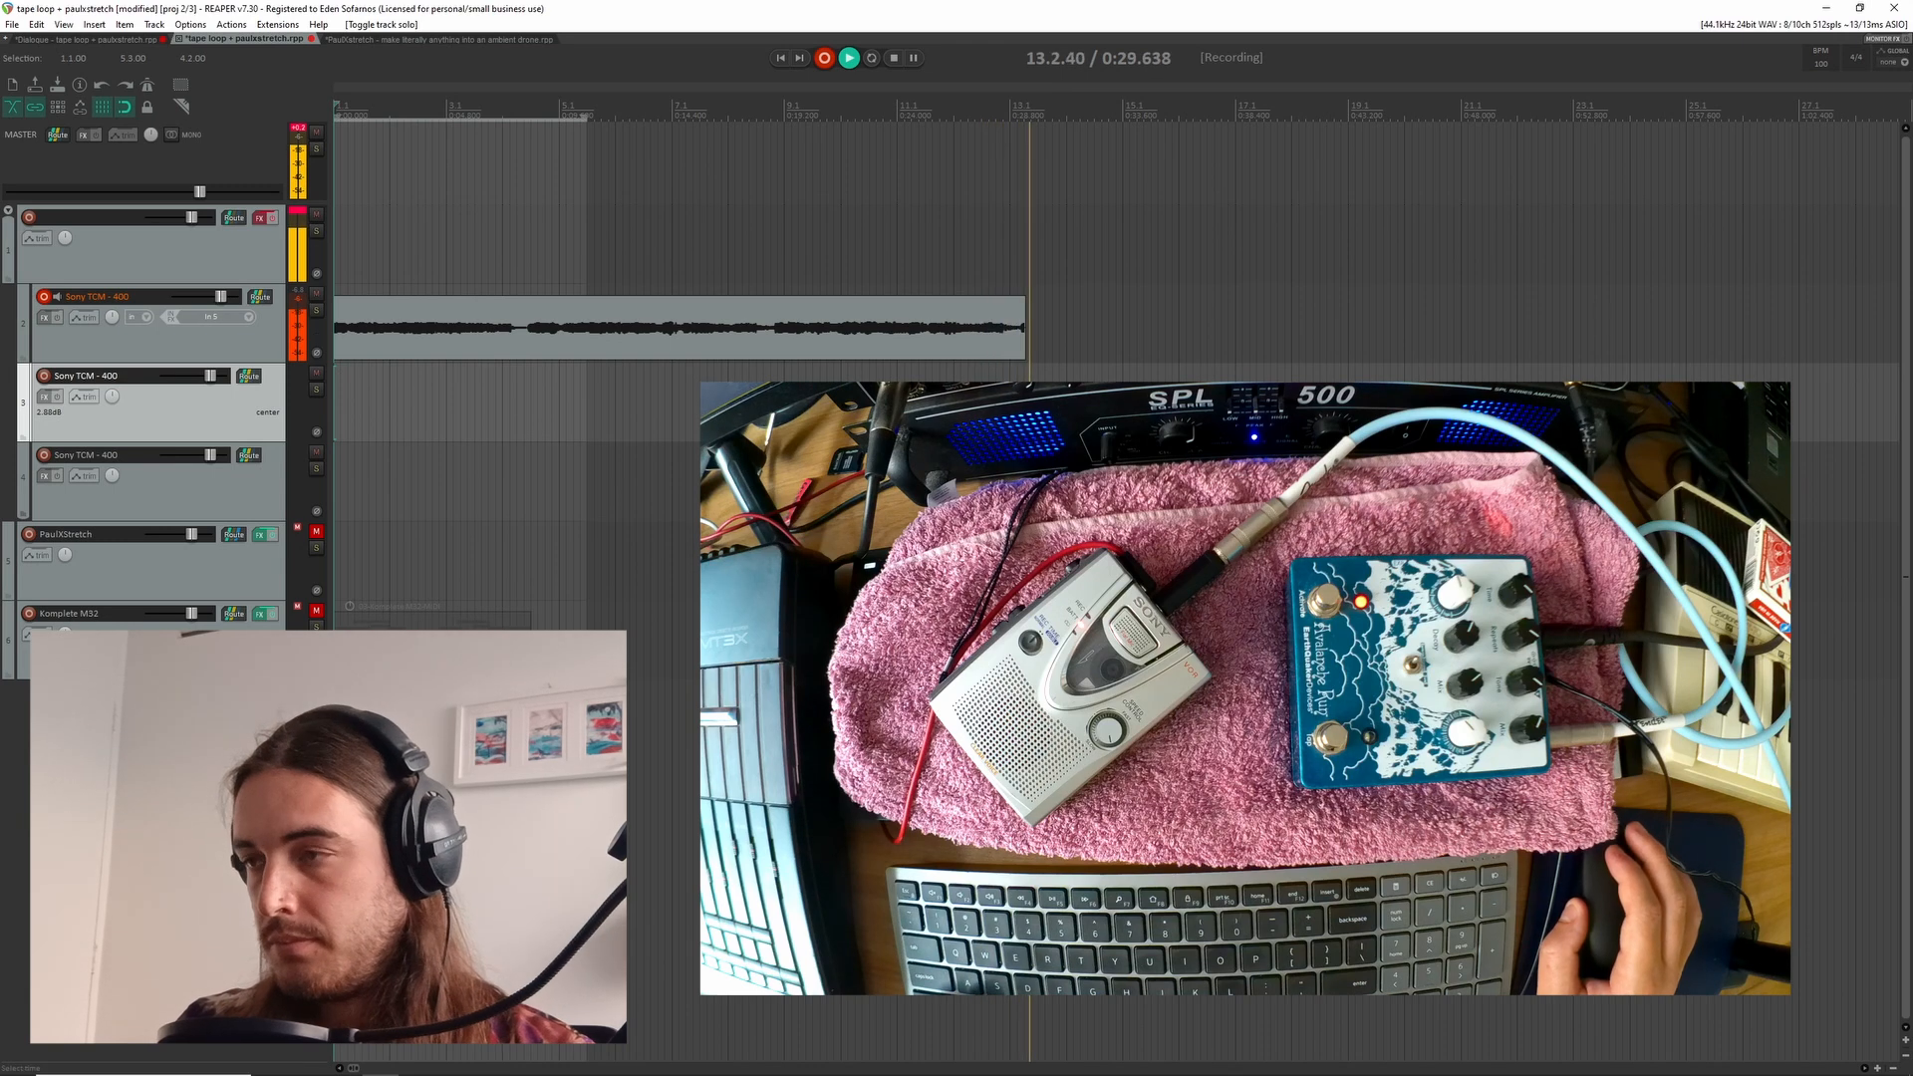
{"action": "scroll", "coordinate": [1116, 588], "scroll_direction": "down", "scroll_amount": 2}
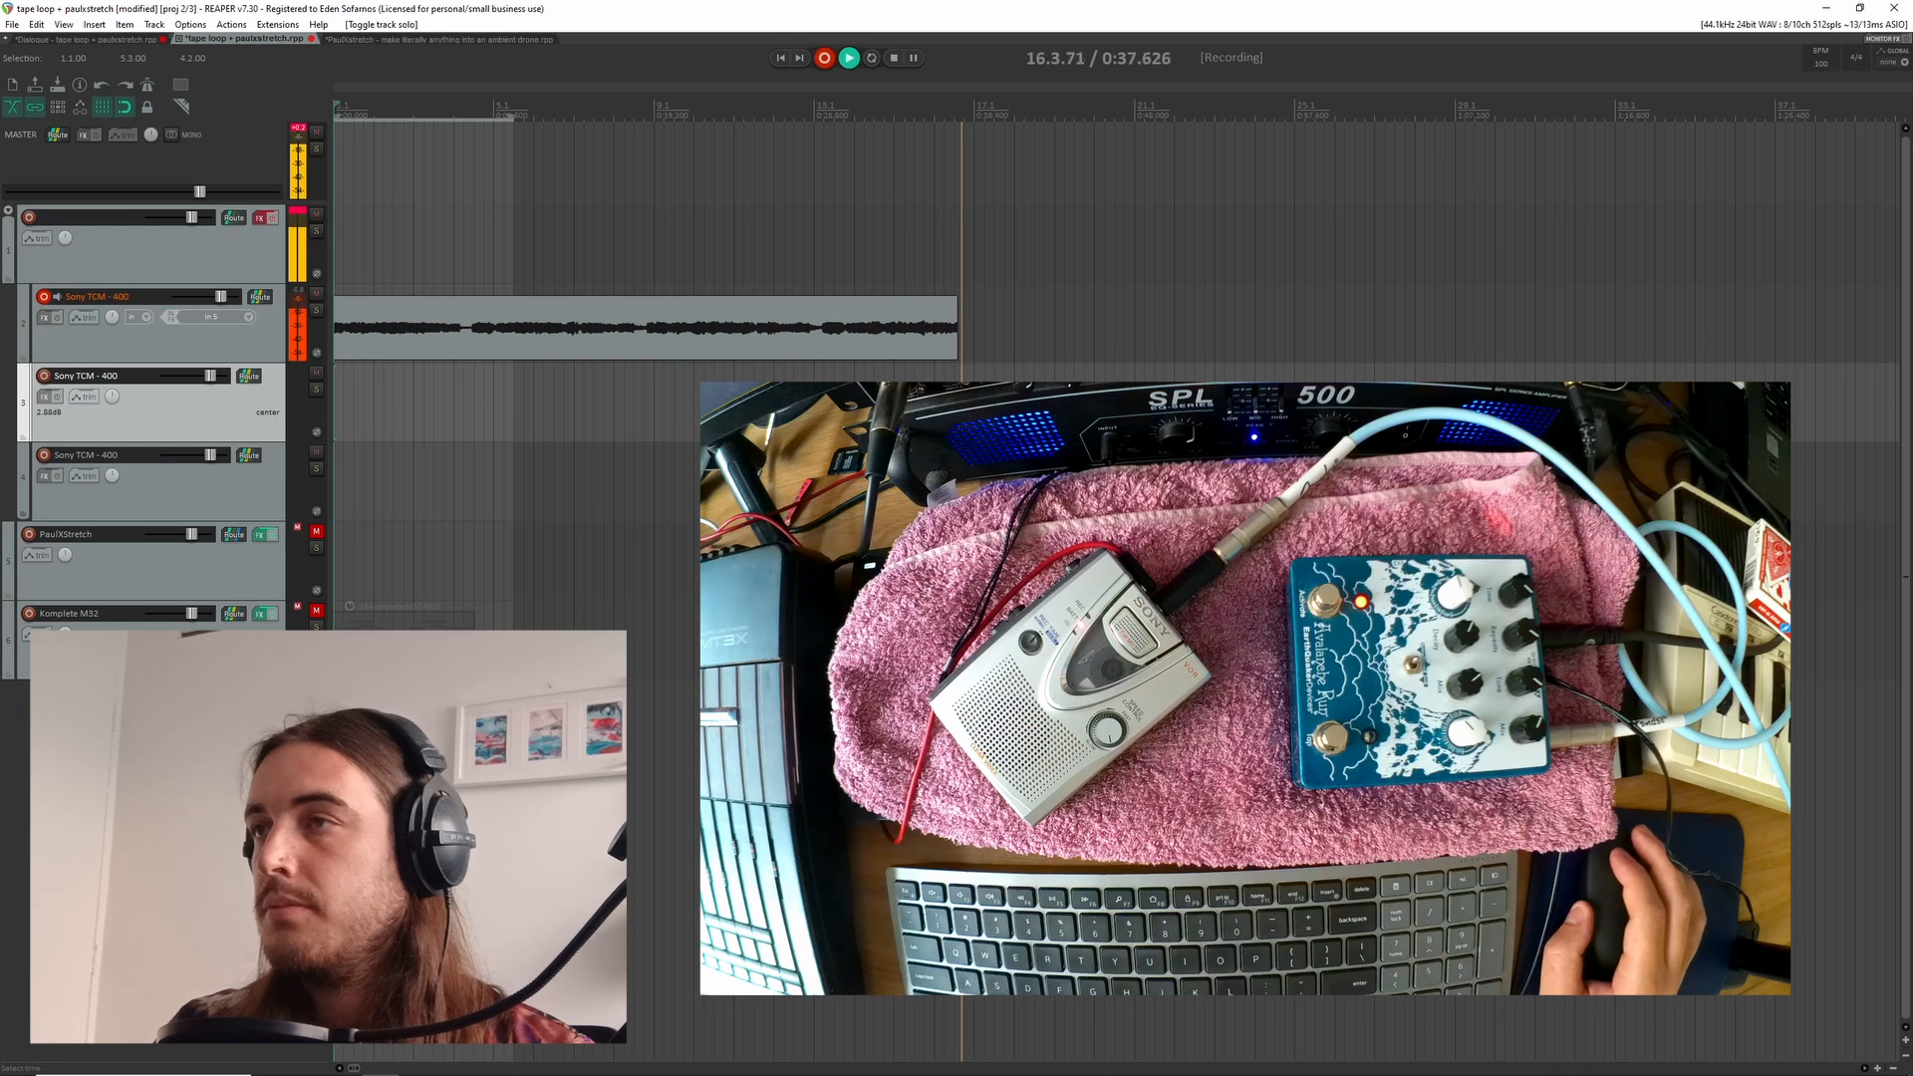
{"action": "scroll", "coordinate": [509, 413], "scroll_direction": "down", "scroll_amount": 2}
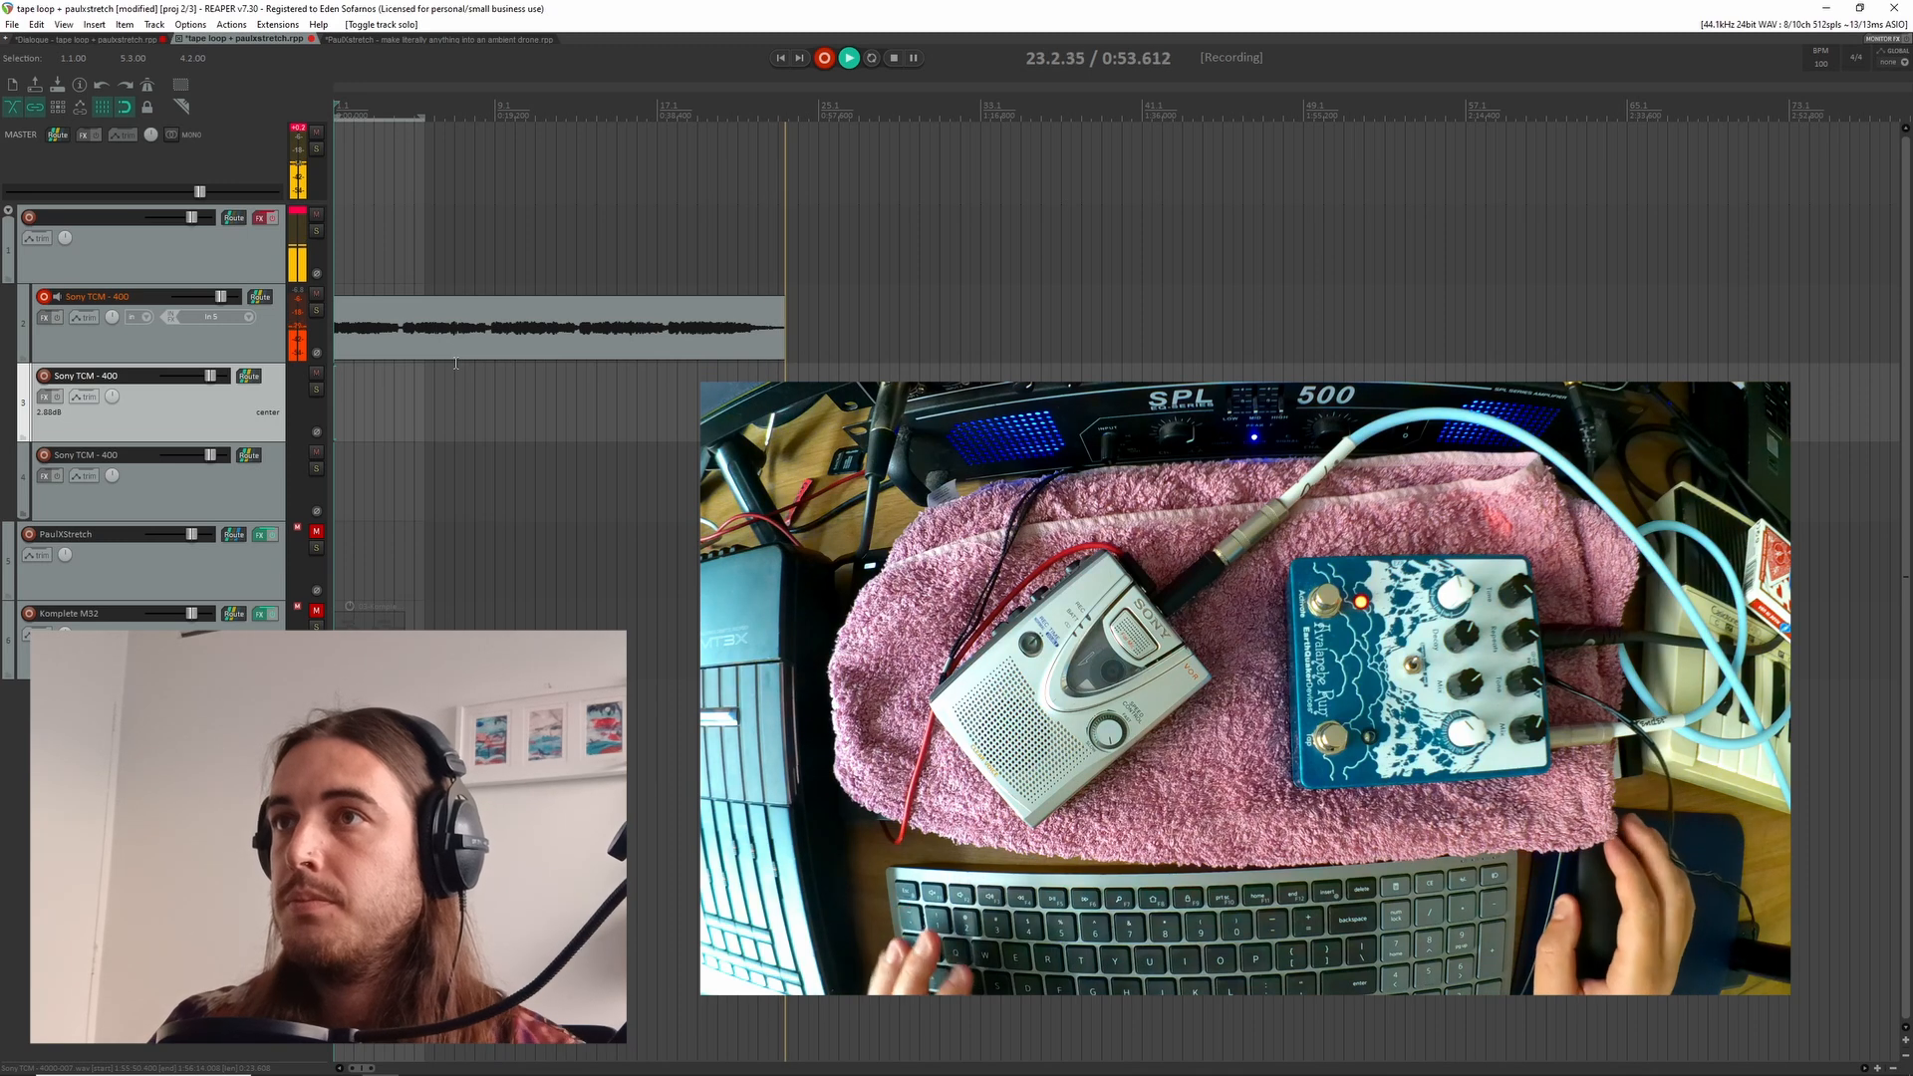
{"action": "key", "text": "space"}
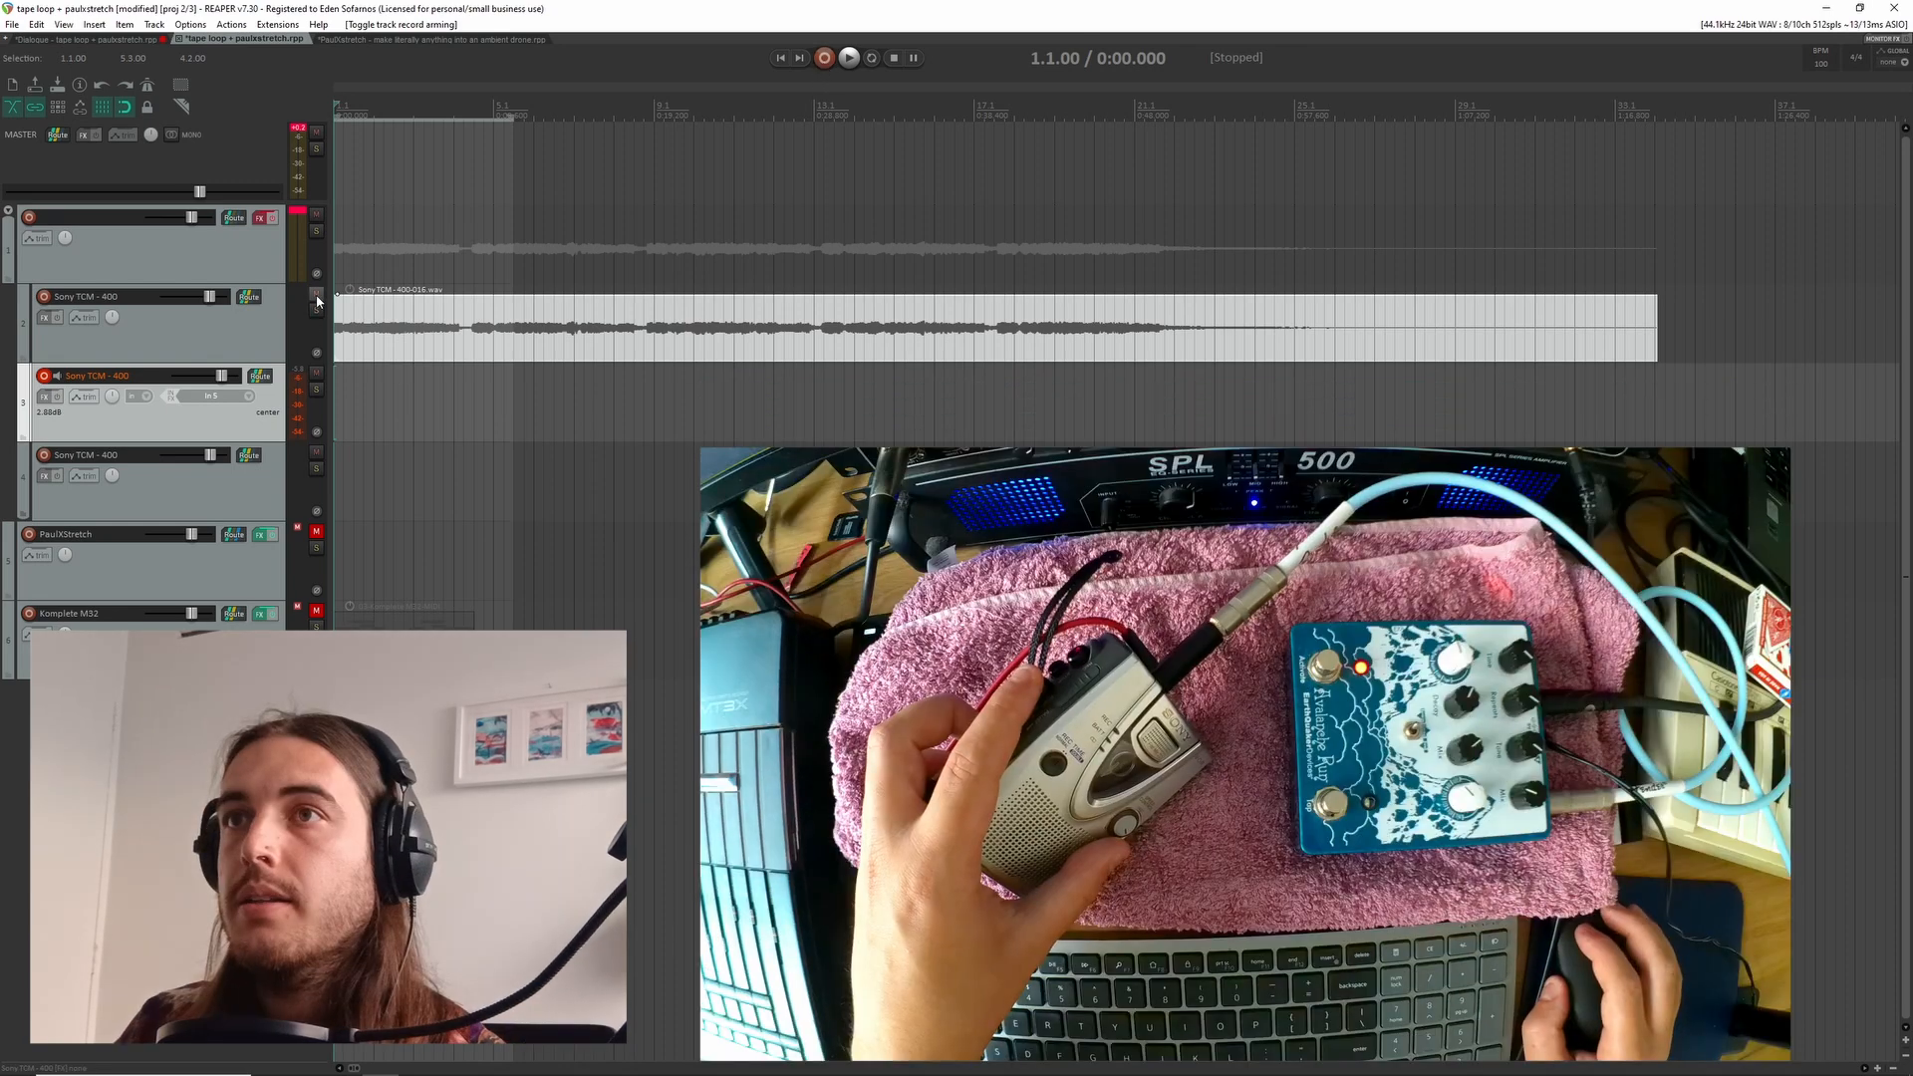
Mute the first Sony TCM - 400 track and record another tape-loop take onto the second one
{"action": "left_click", "coordinate": [315, 294]}
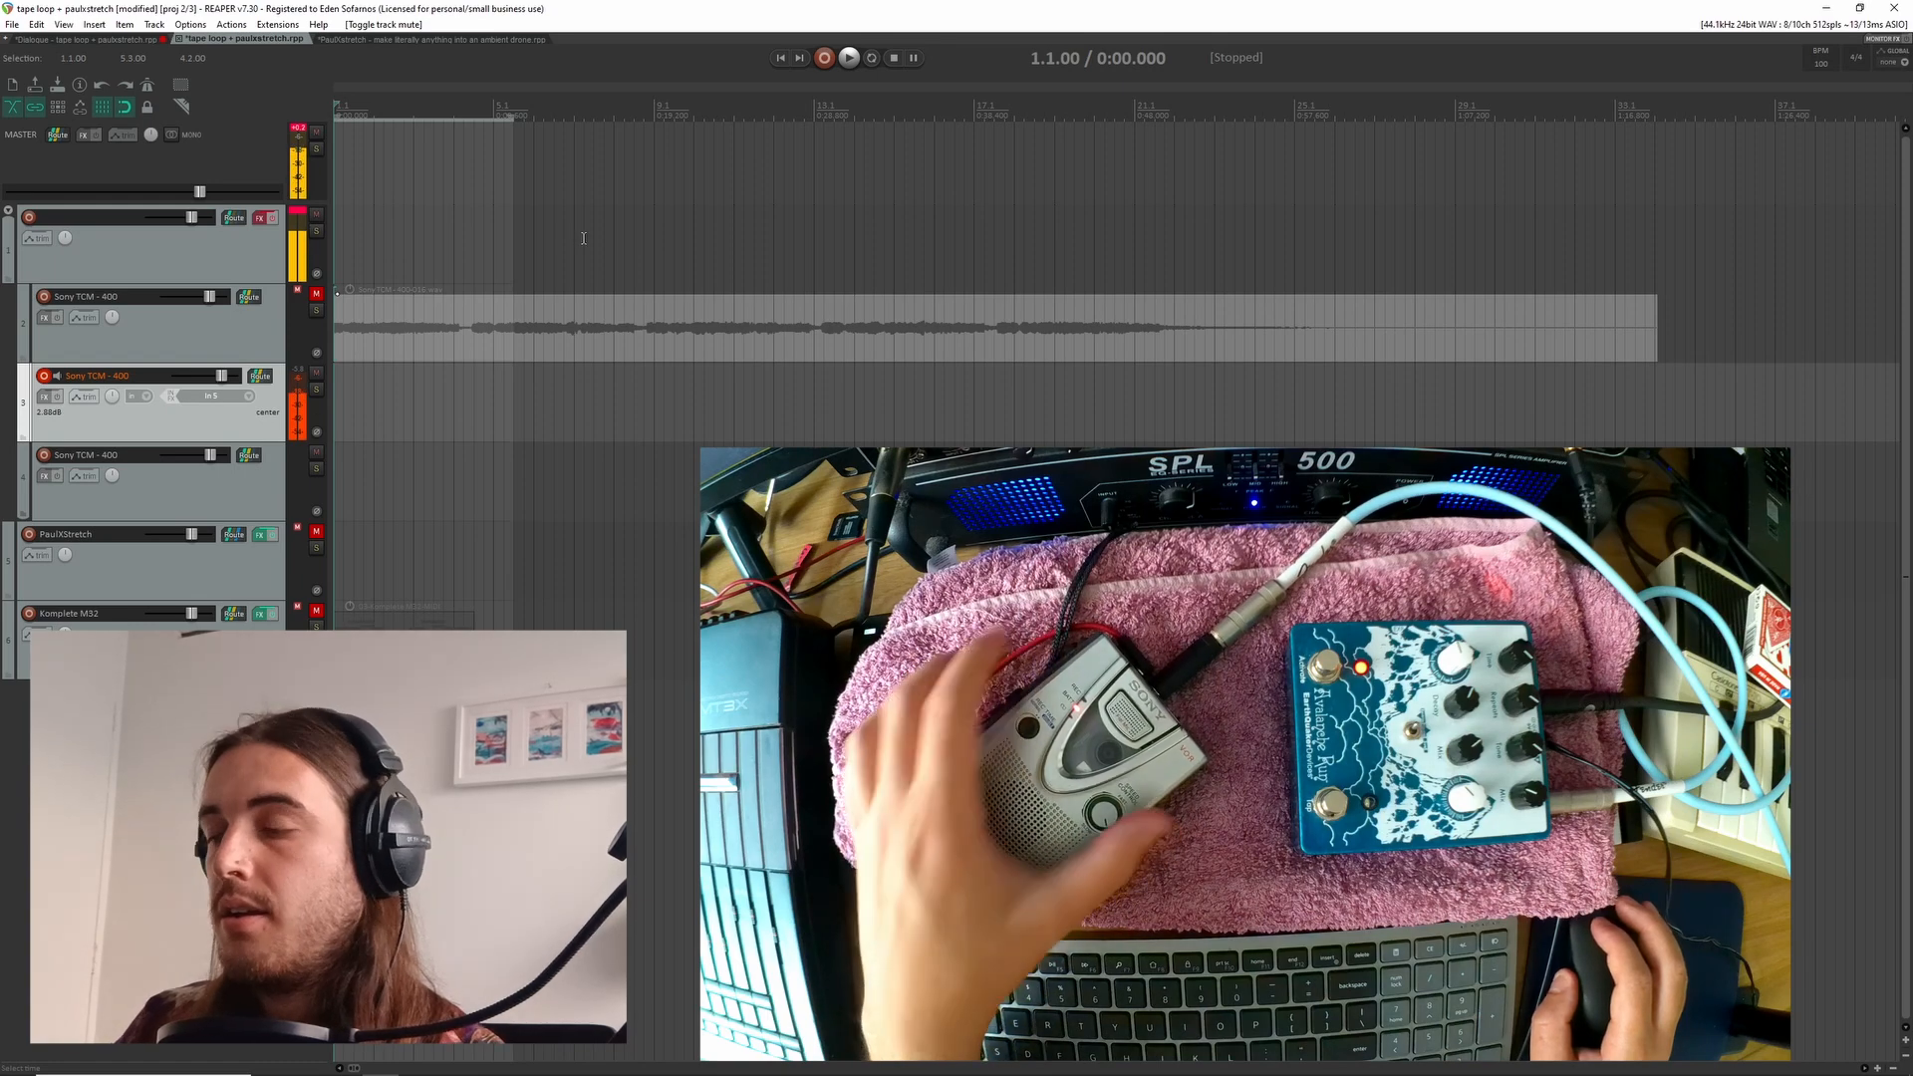
{"action": "left_click", "coordinate": [822, 59]}
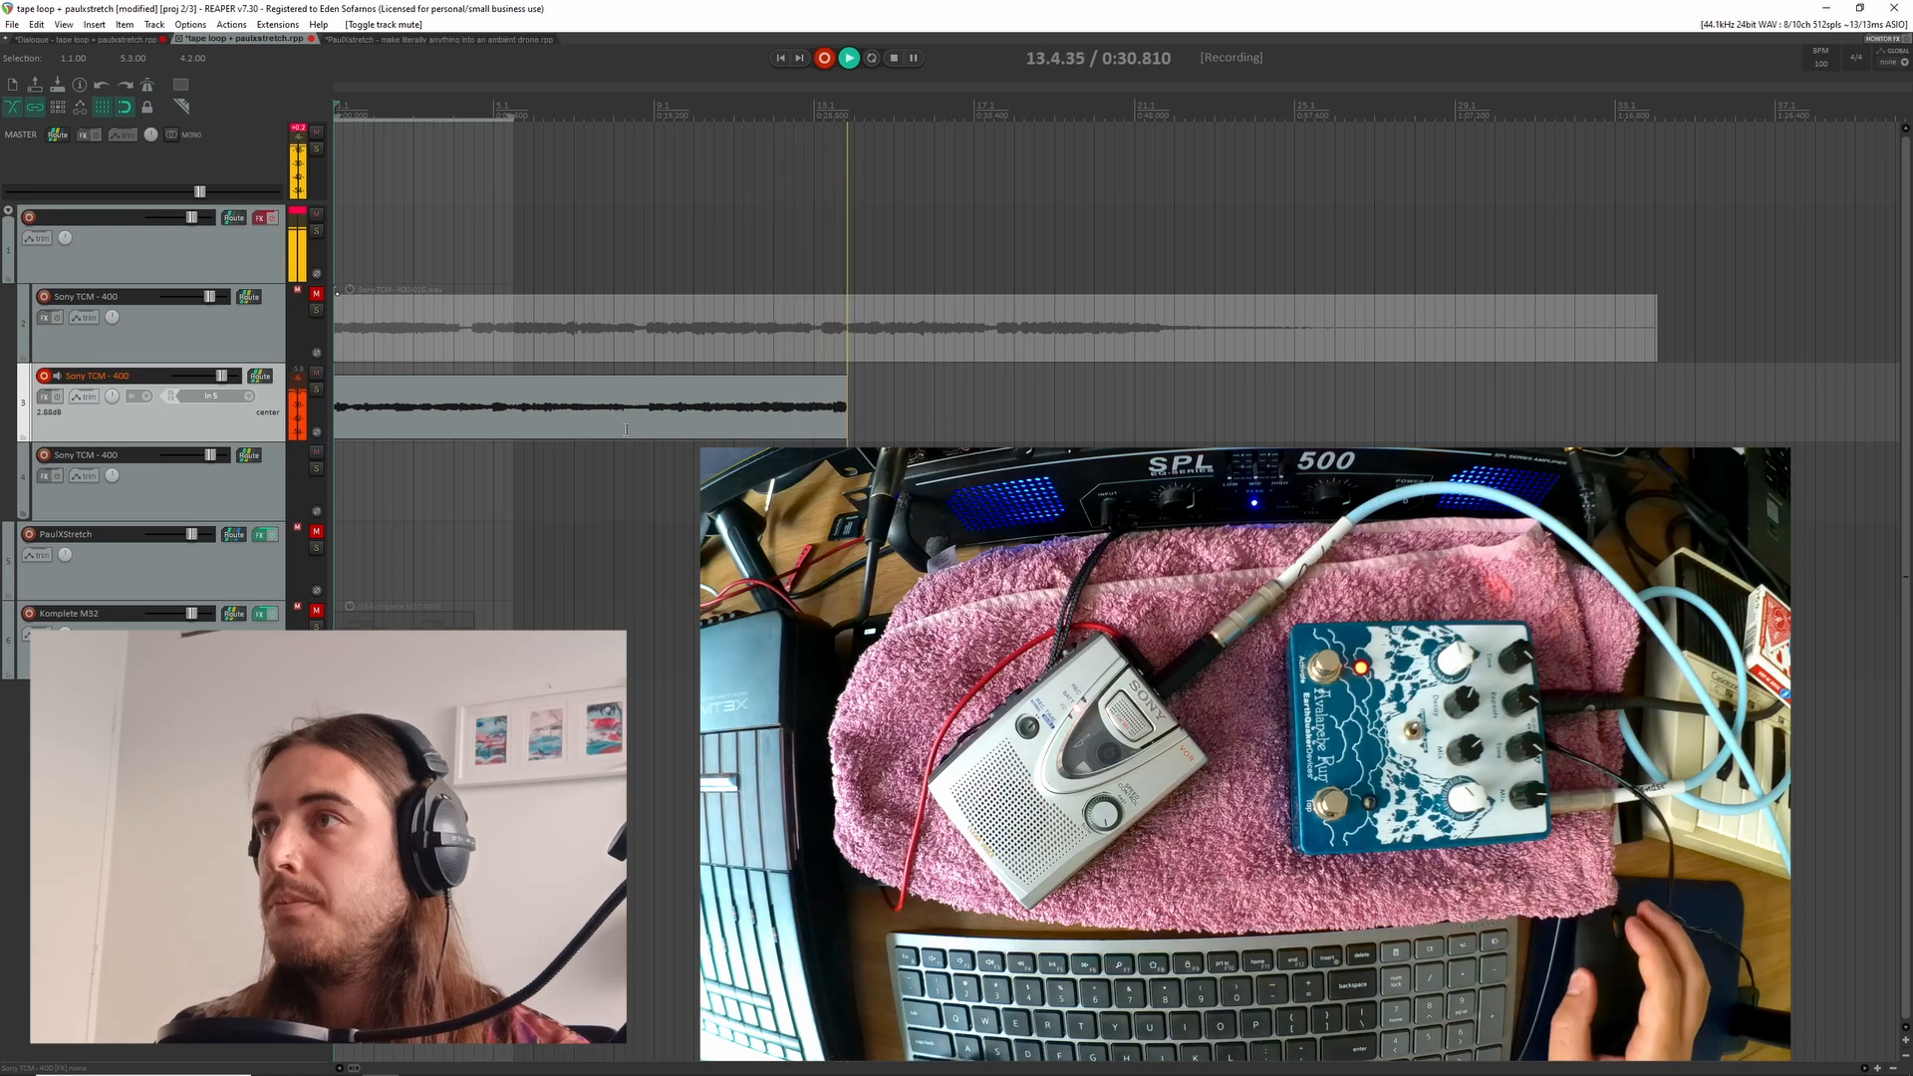
{"action": "scroll", "coordinate": [625, 429], "scroll_direction": "down", "scroll_amount": 2}
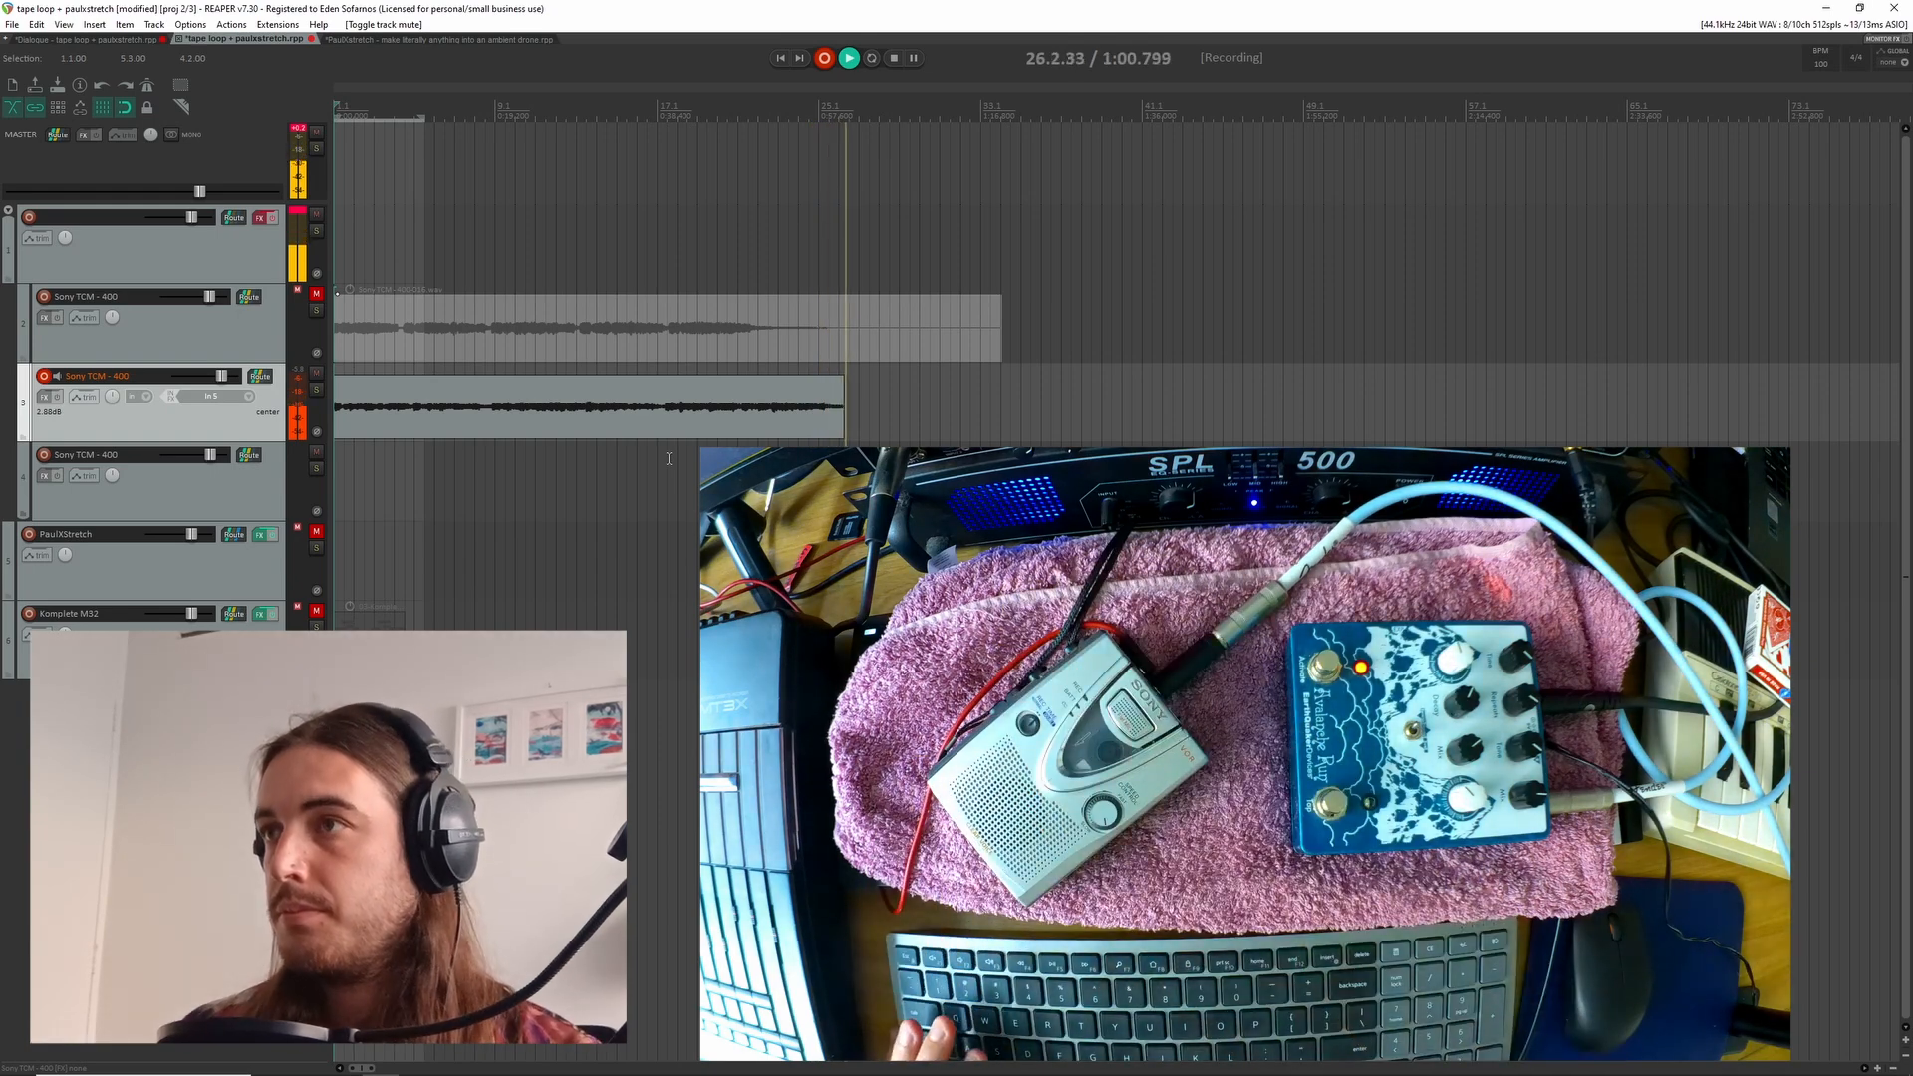
{"action": "key", "text": "space"}
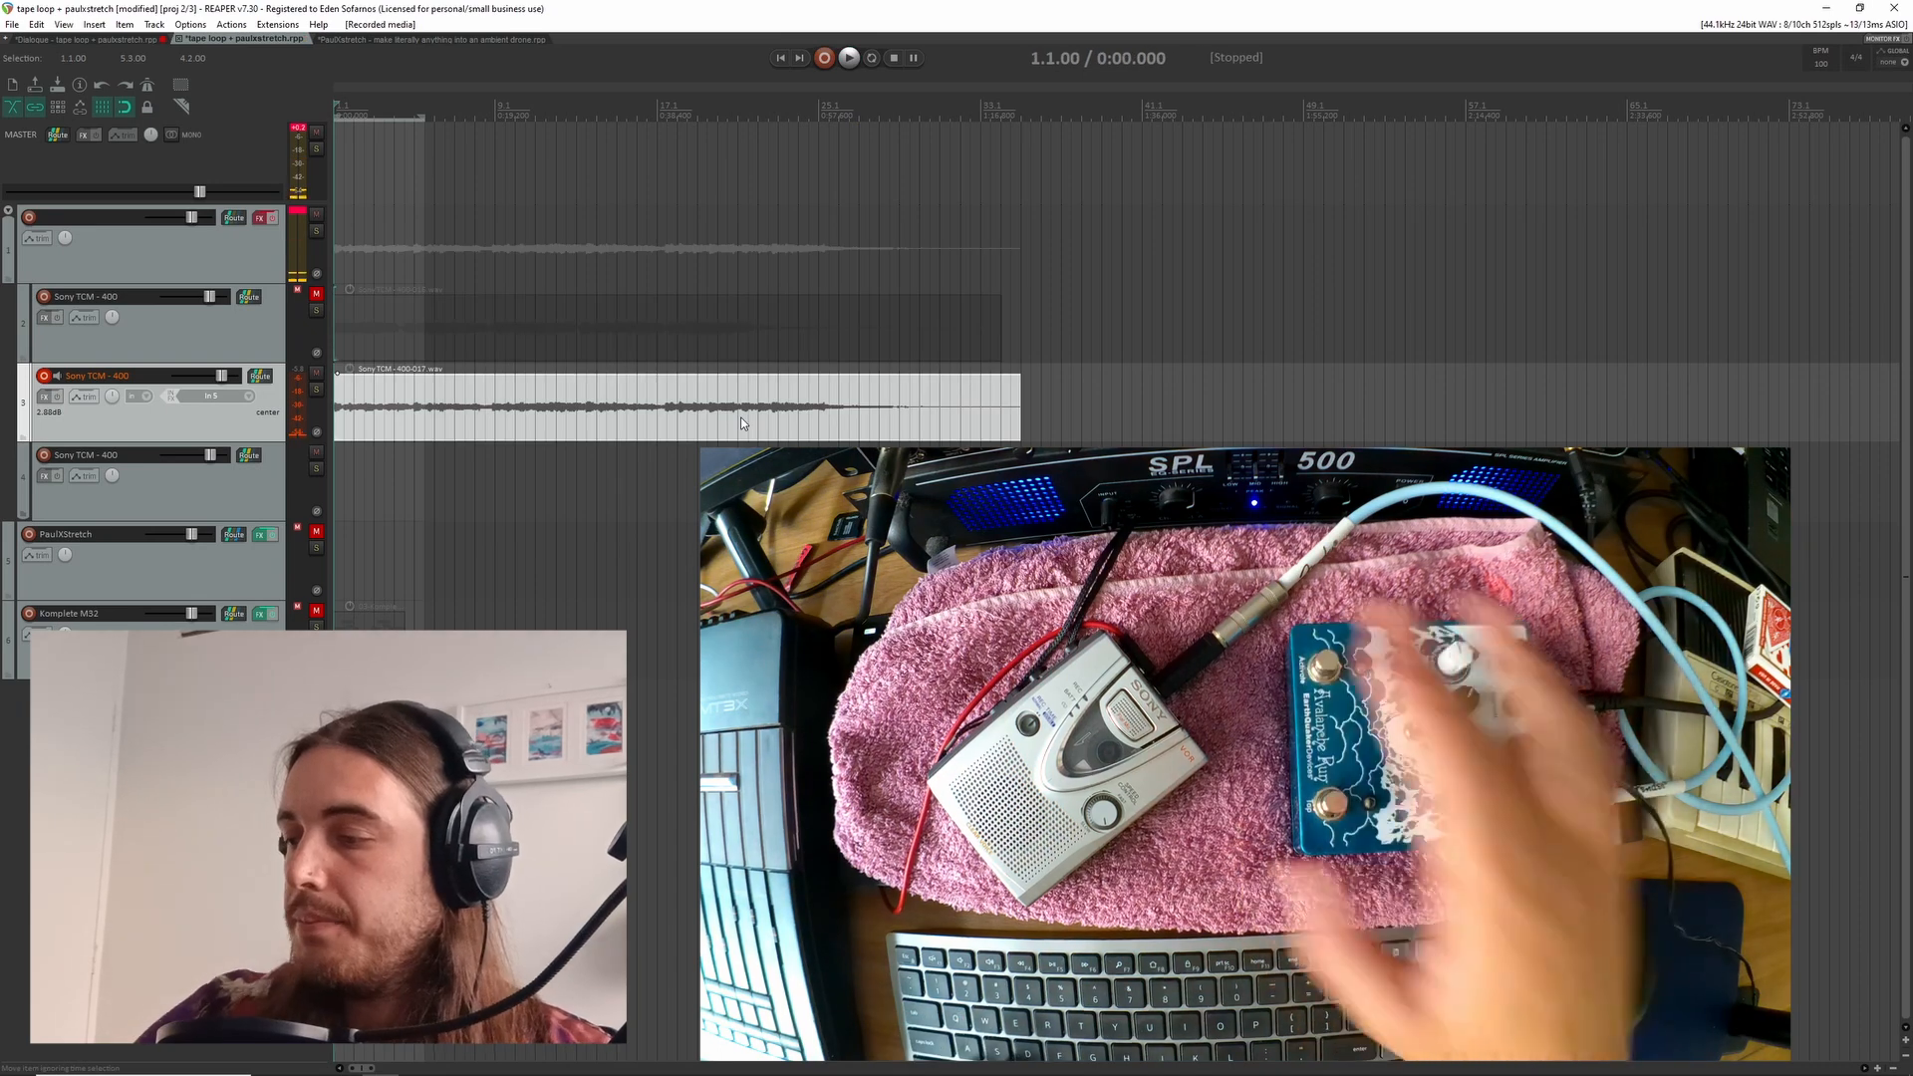
Examine the two recorded tape takes along the timeline, including the splits in the first take
{"action": "scroll", "coordinate": [643, 410], "scroll_direction": "down", "scroll_amount": 3}
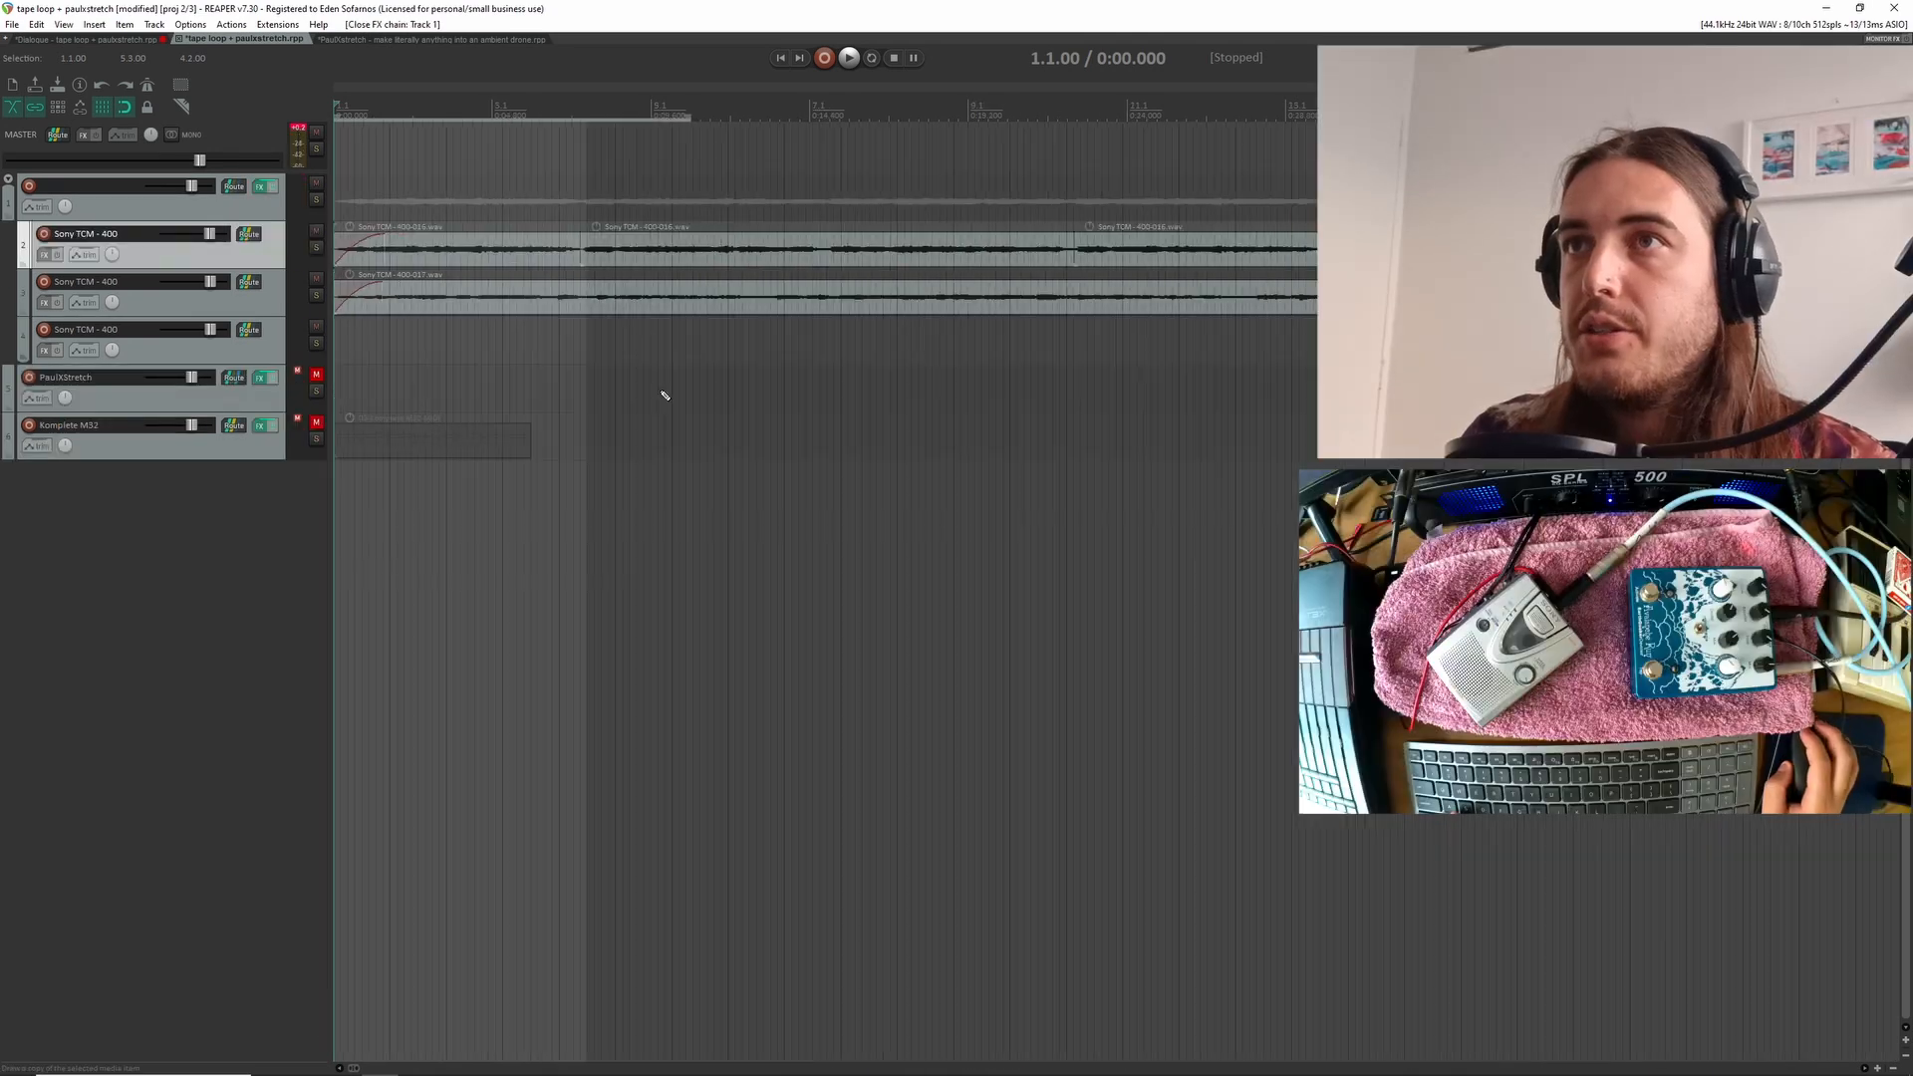
{"action": "scroll", "coordinate": [657, 394], "scroll_direction": "down", "scroll_amount": 5}
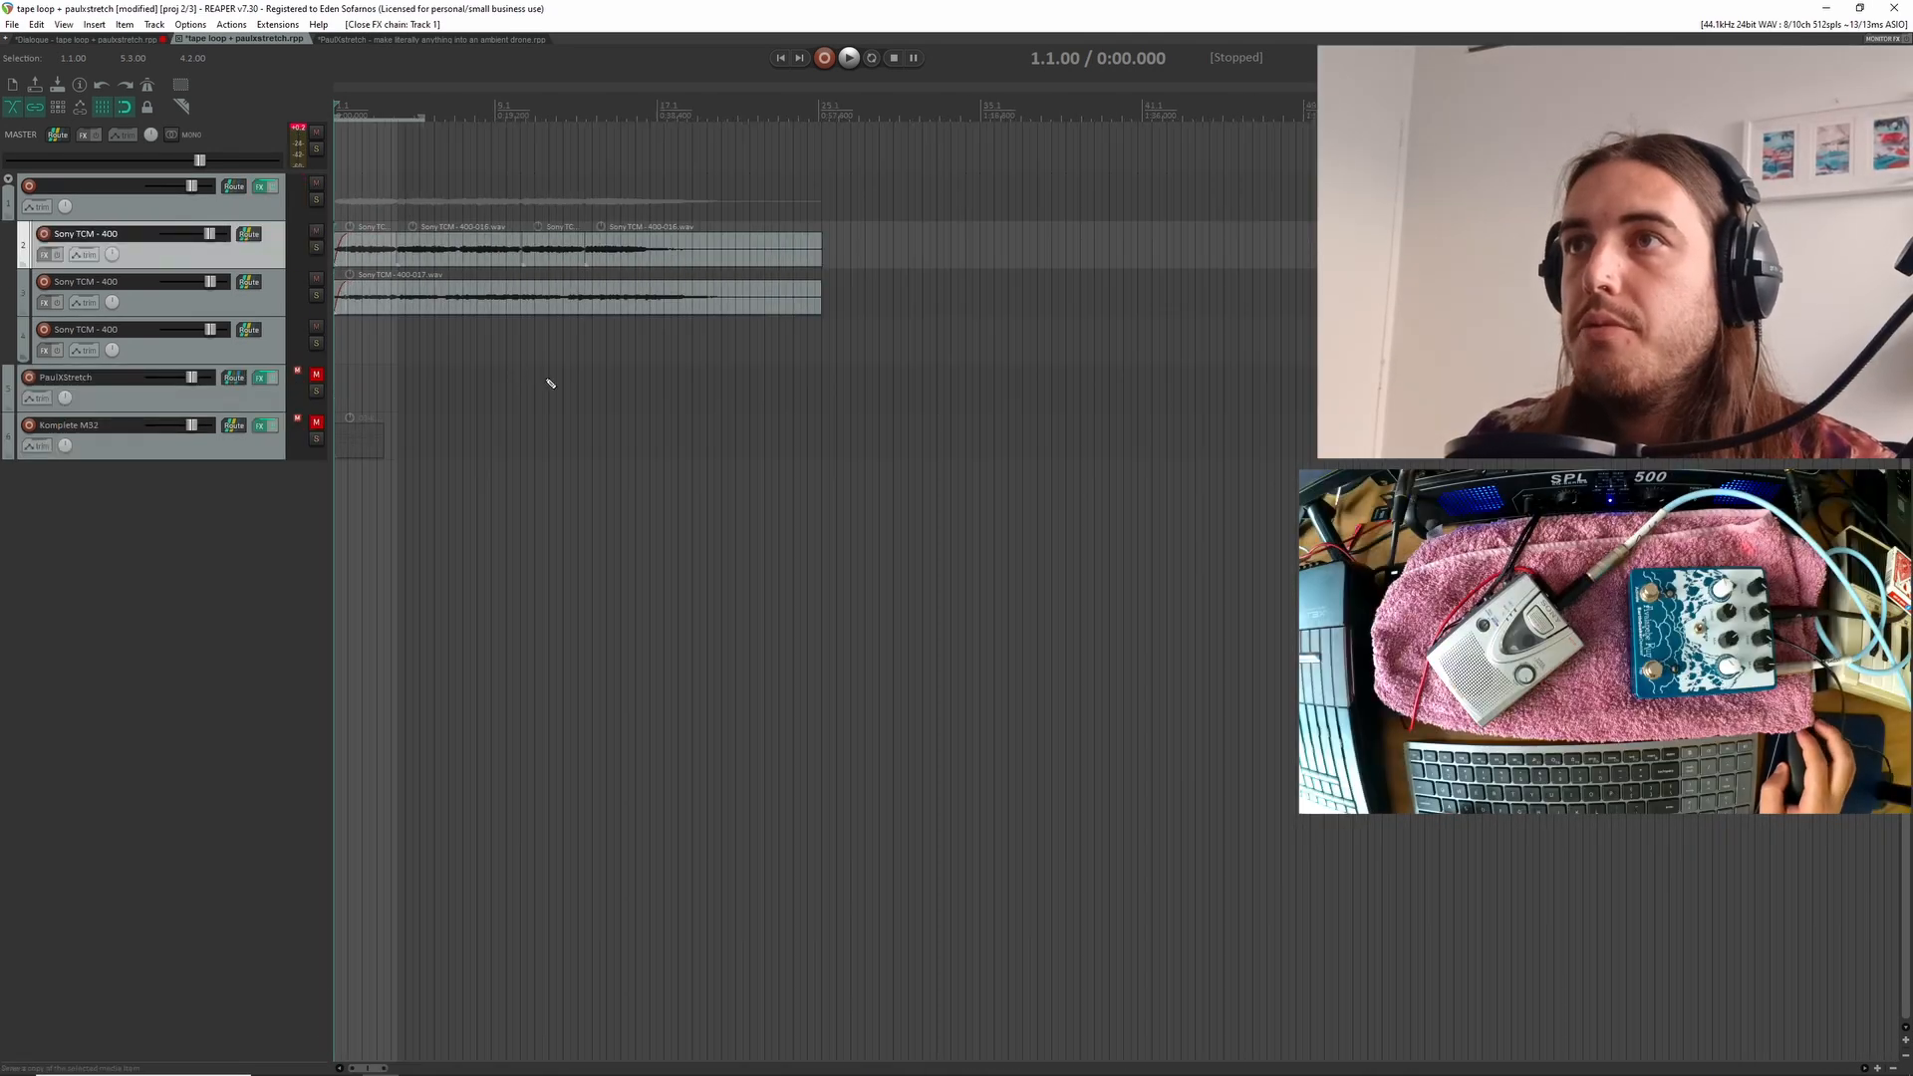
{"action": "scroll", "coordinate": [378, 318], "scroll_direction": "up", "scroll_amount": 3}
{"action": "scroll", "coordinate": [379, 321], "scroll_direction": "up", "scroll_amount": 3}
{"action": "scroll", "coordinate": [379, 321], "scroll_direction": "left", "scroll_amount": 1}
{"action": "scroll", "coordinate": [378, 320], "scroll_direction": "down", "scroll_amount": 3}
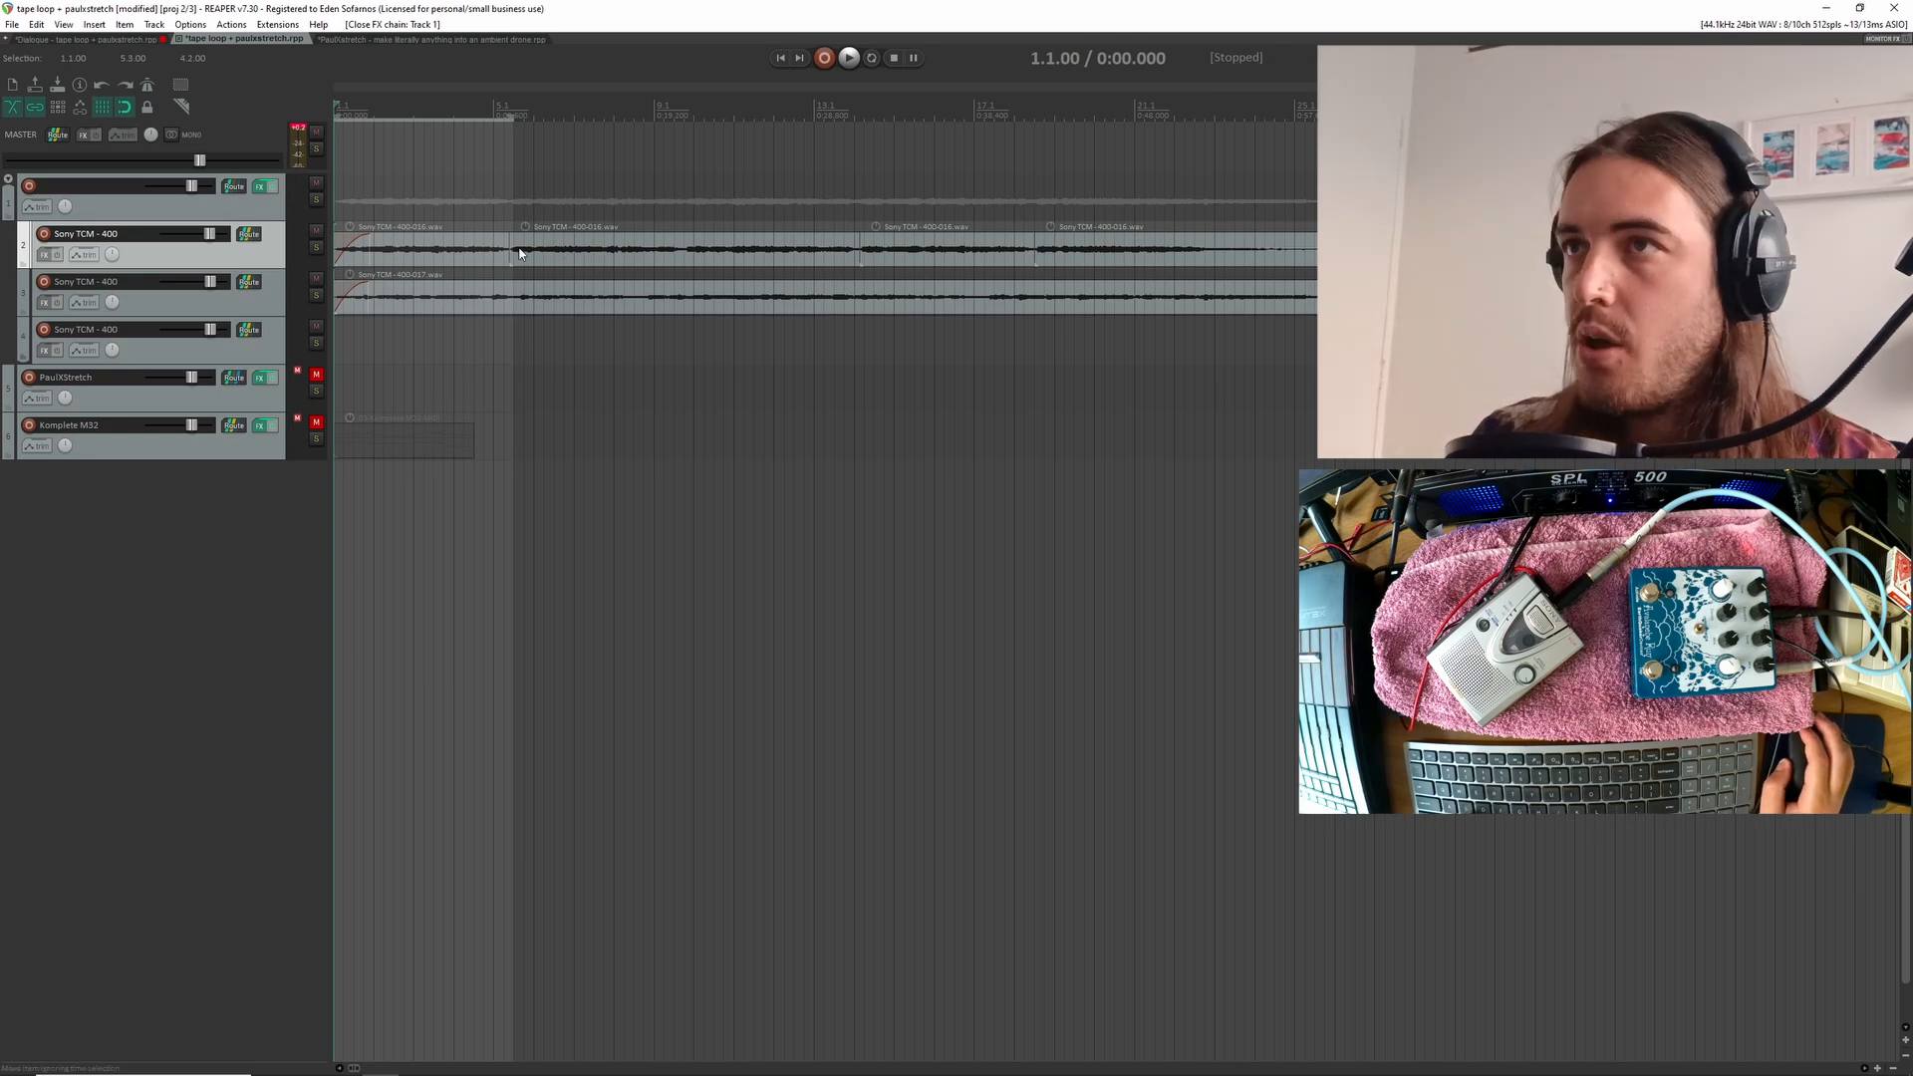
{"action": "scroll", "coordinate": [407, 258], "scroll_direction": "down", "scroll_amount": 1}
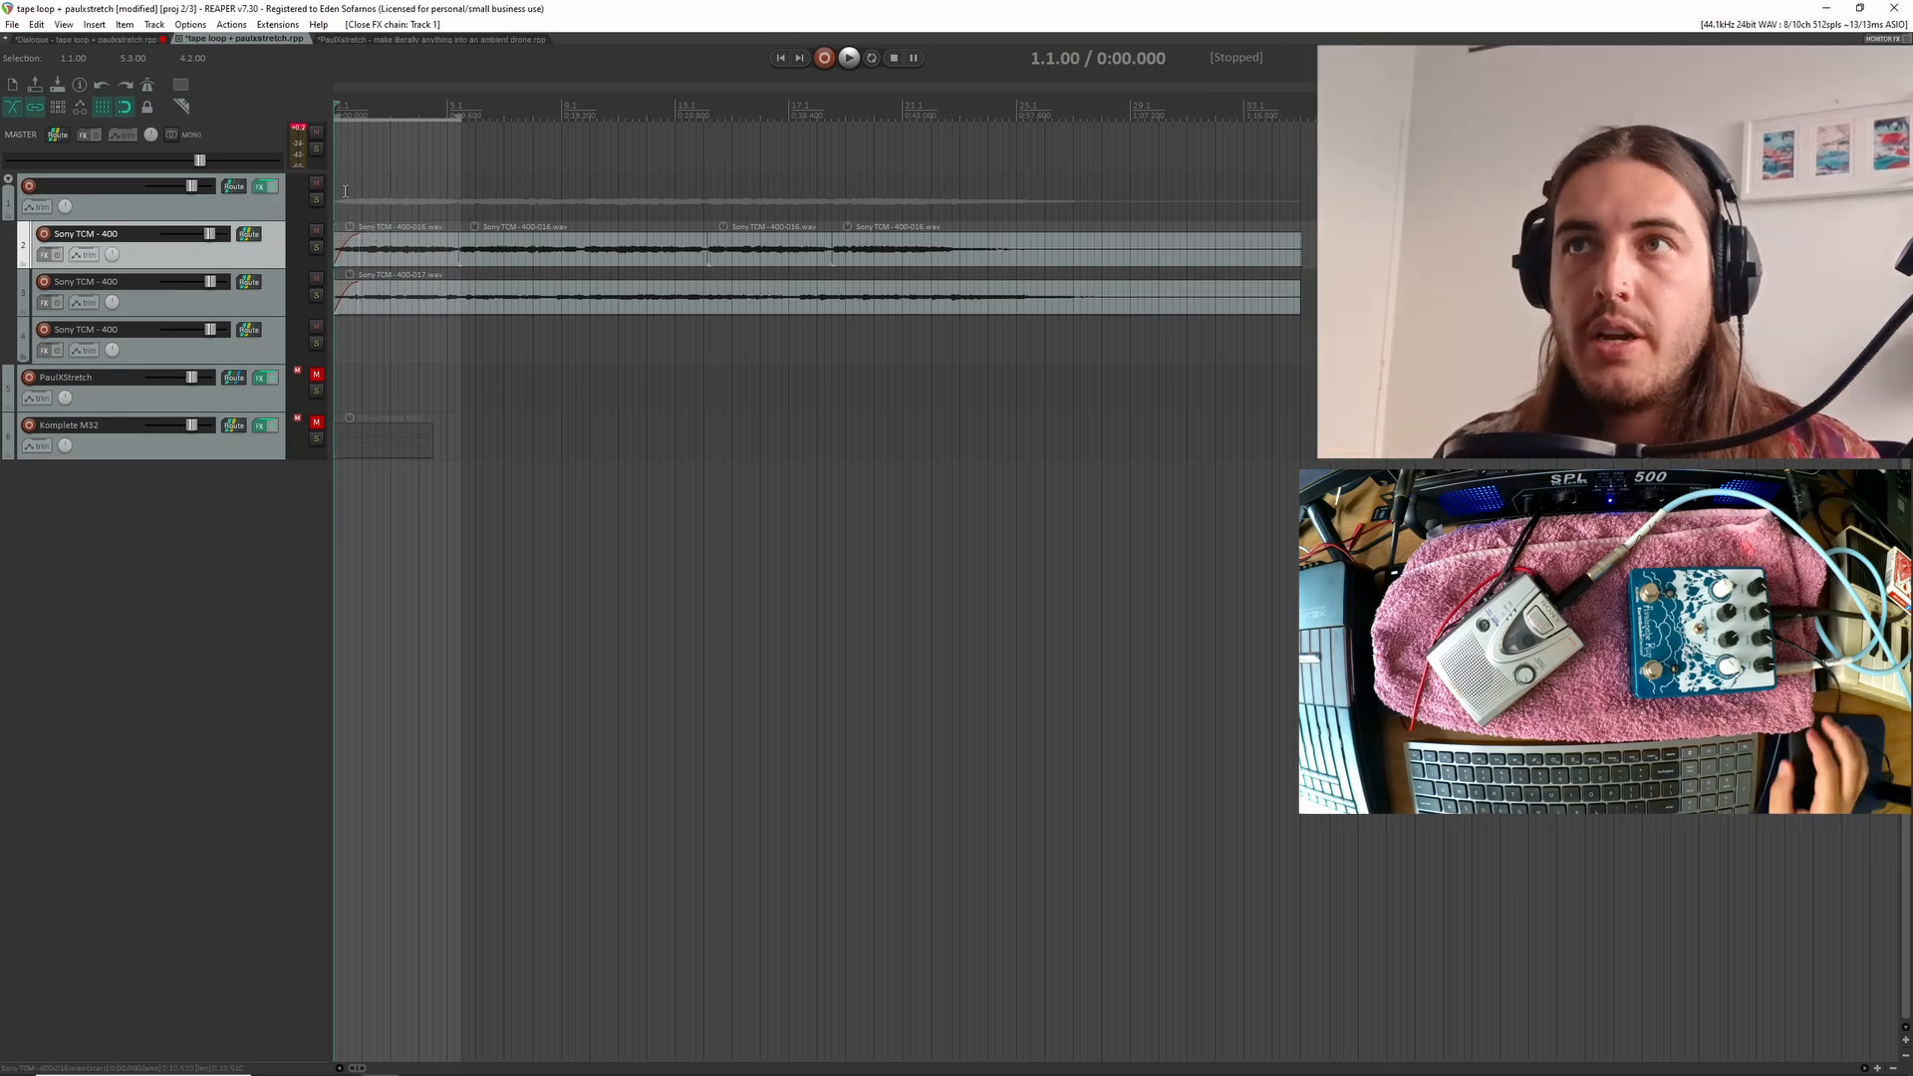
Open the folder track's effects chain at H-Delay and delete the empty third Sony TCM - 400 track
{"action": "left_click", "coordinate": [261, 188]}
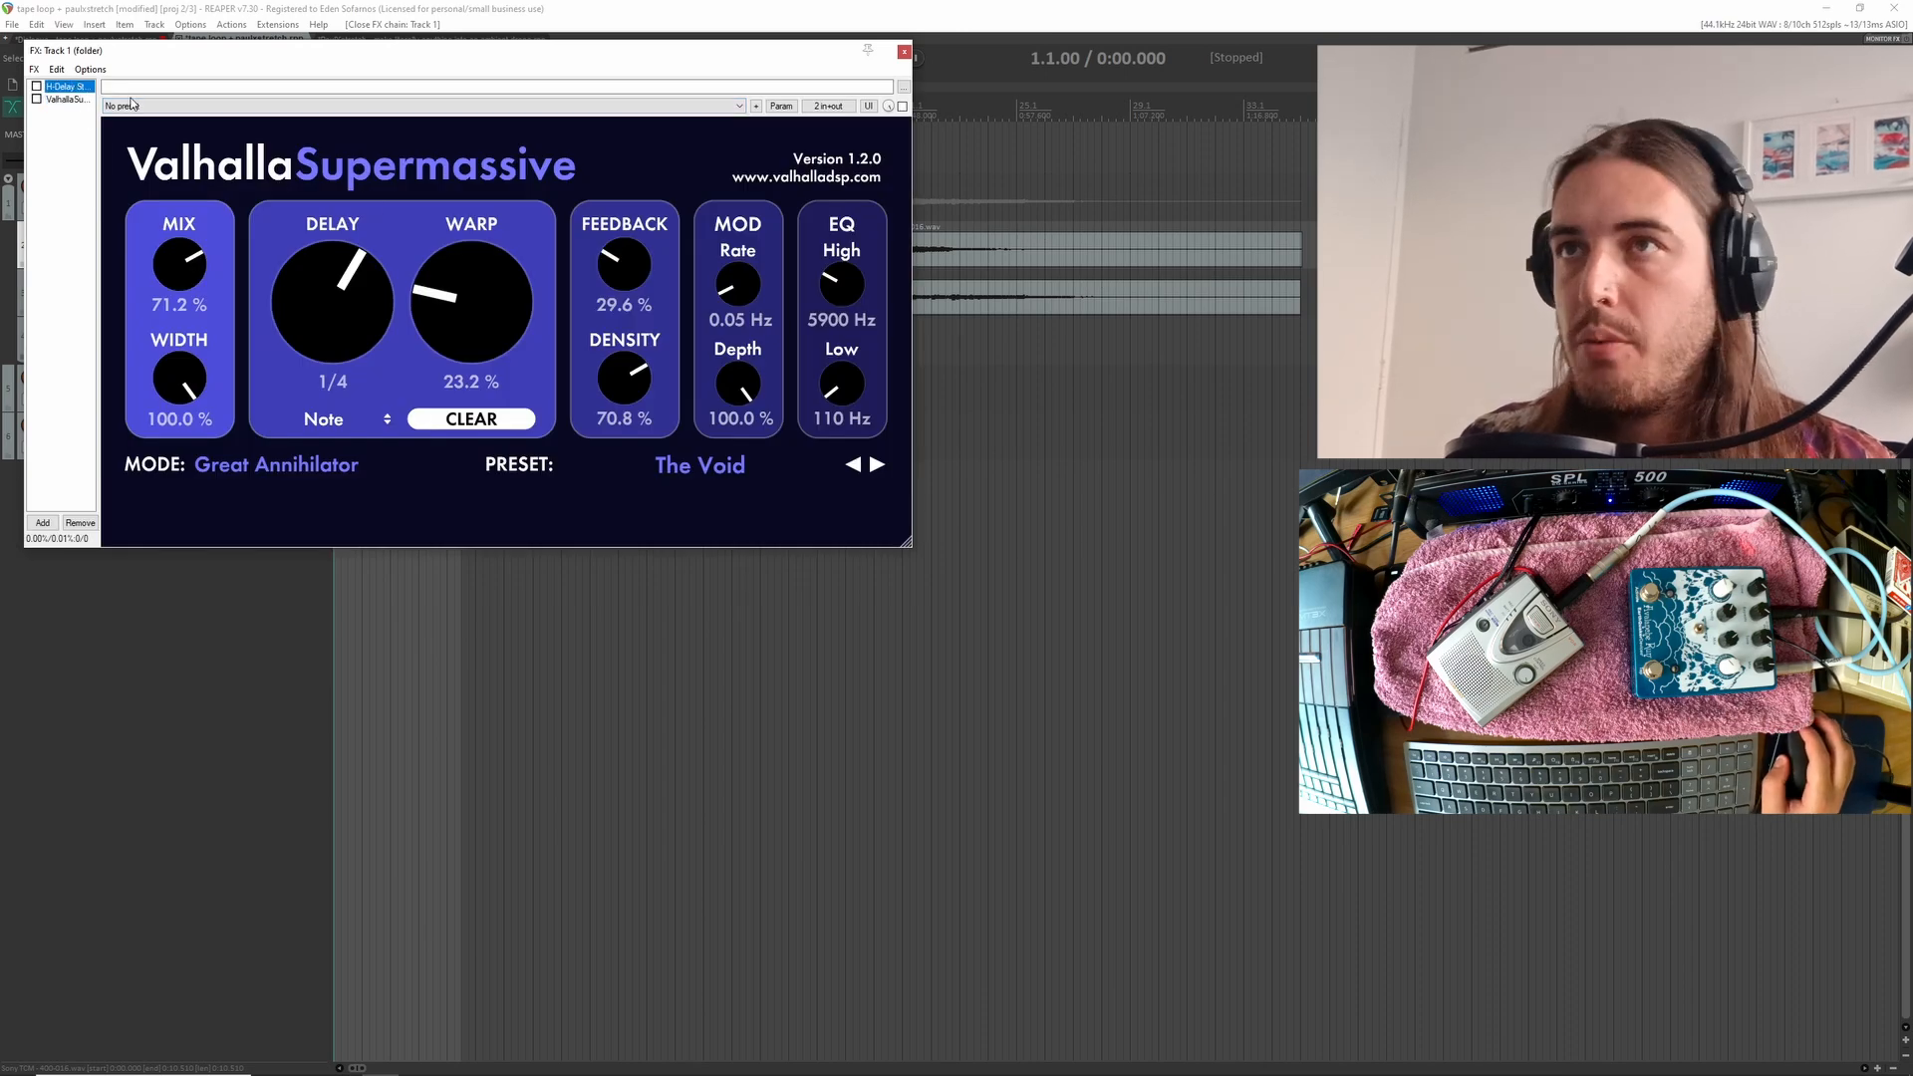
{"action": "left_click_drag", "start_coordinate": [297, 55], "coordinate": [816, 128]}
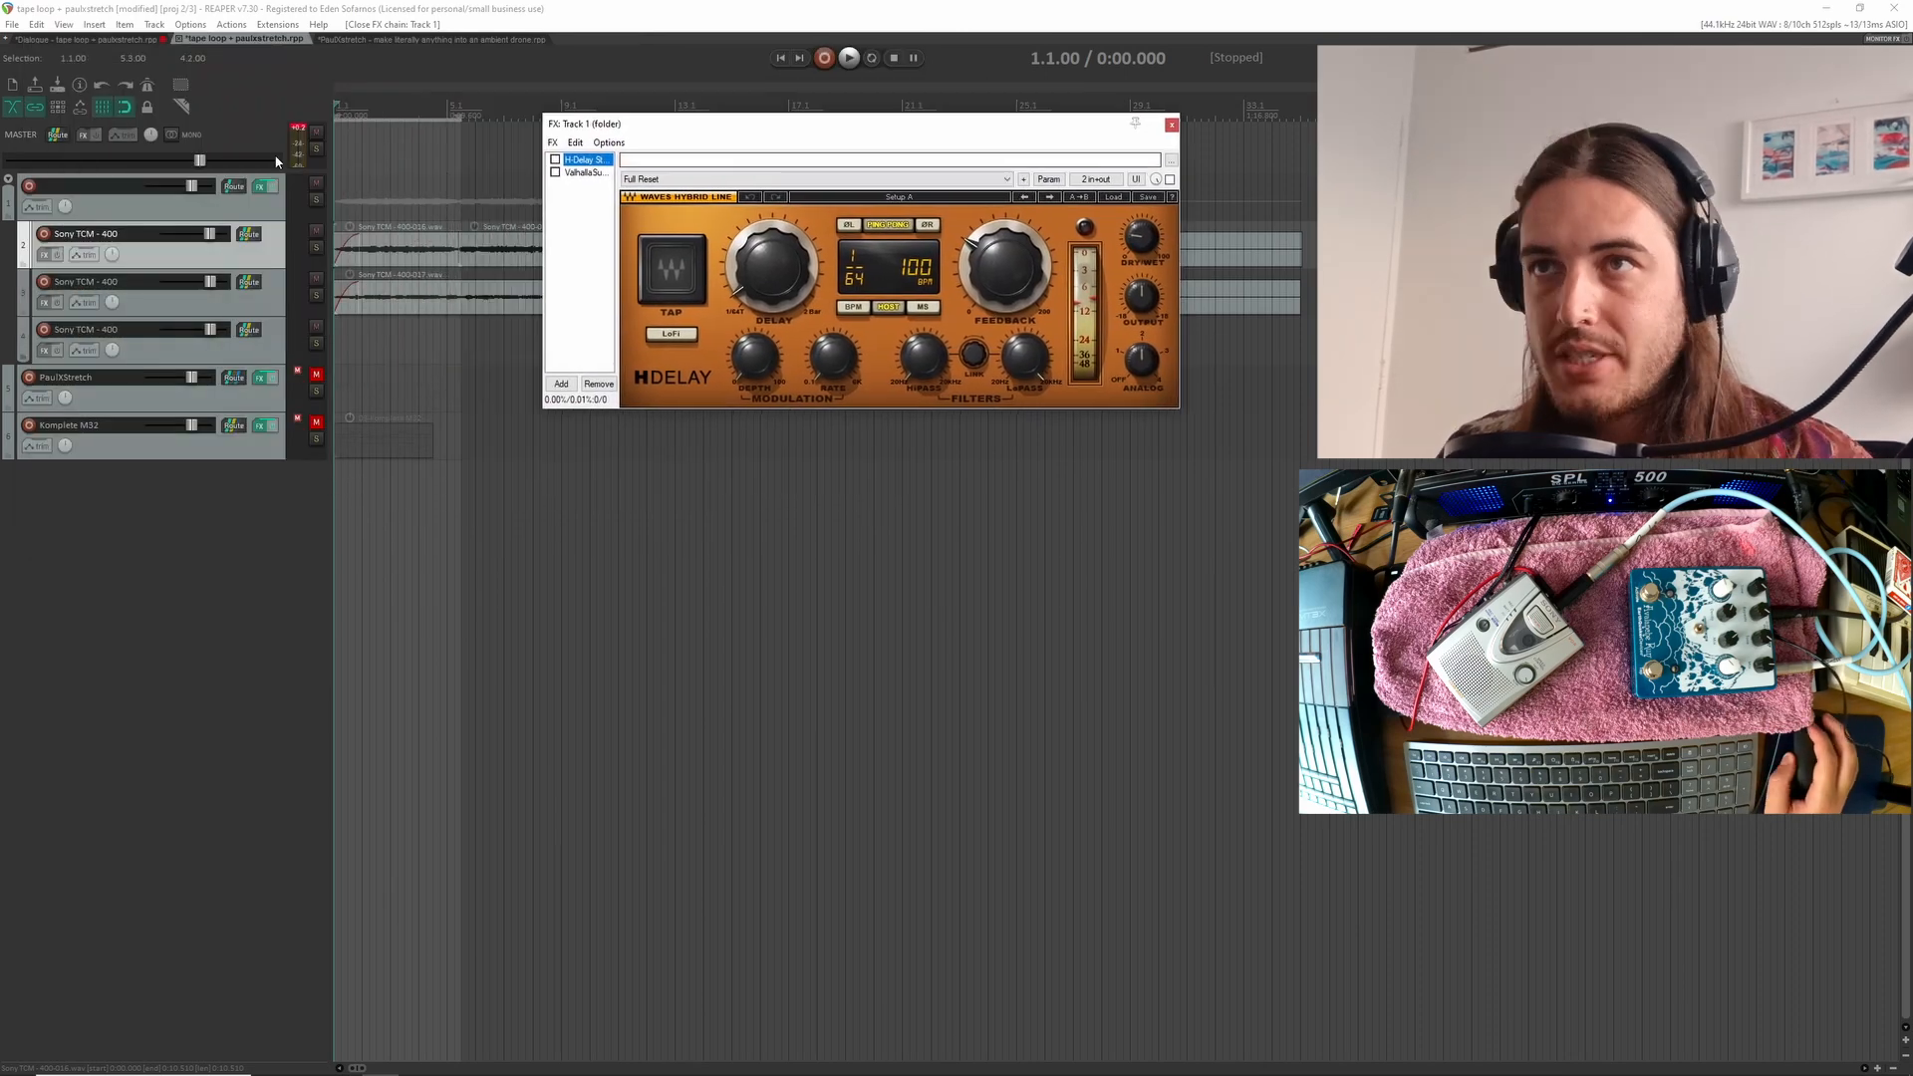
{"action": "left_click", "coordinate": [271, 357]}
{"action": "key", "text": "Delete"}
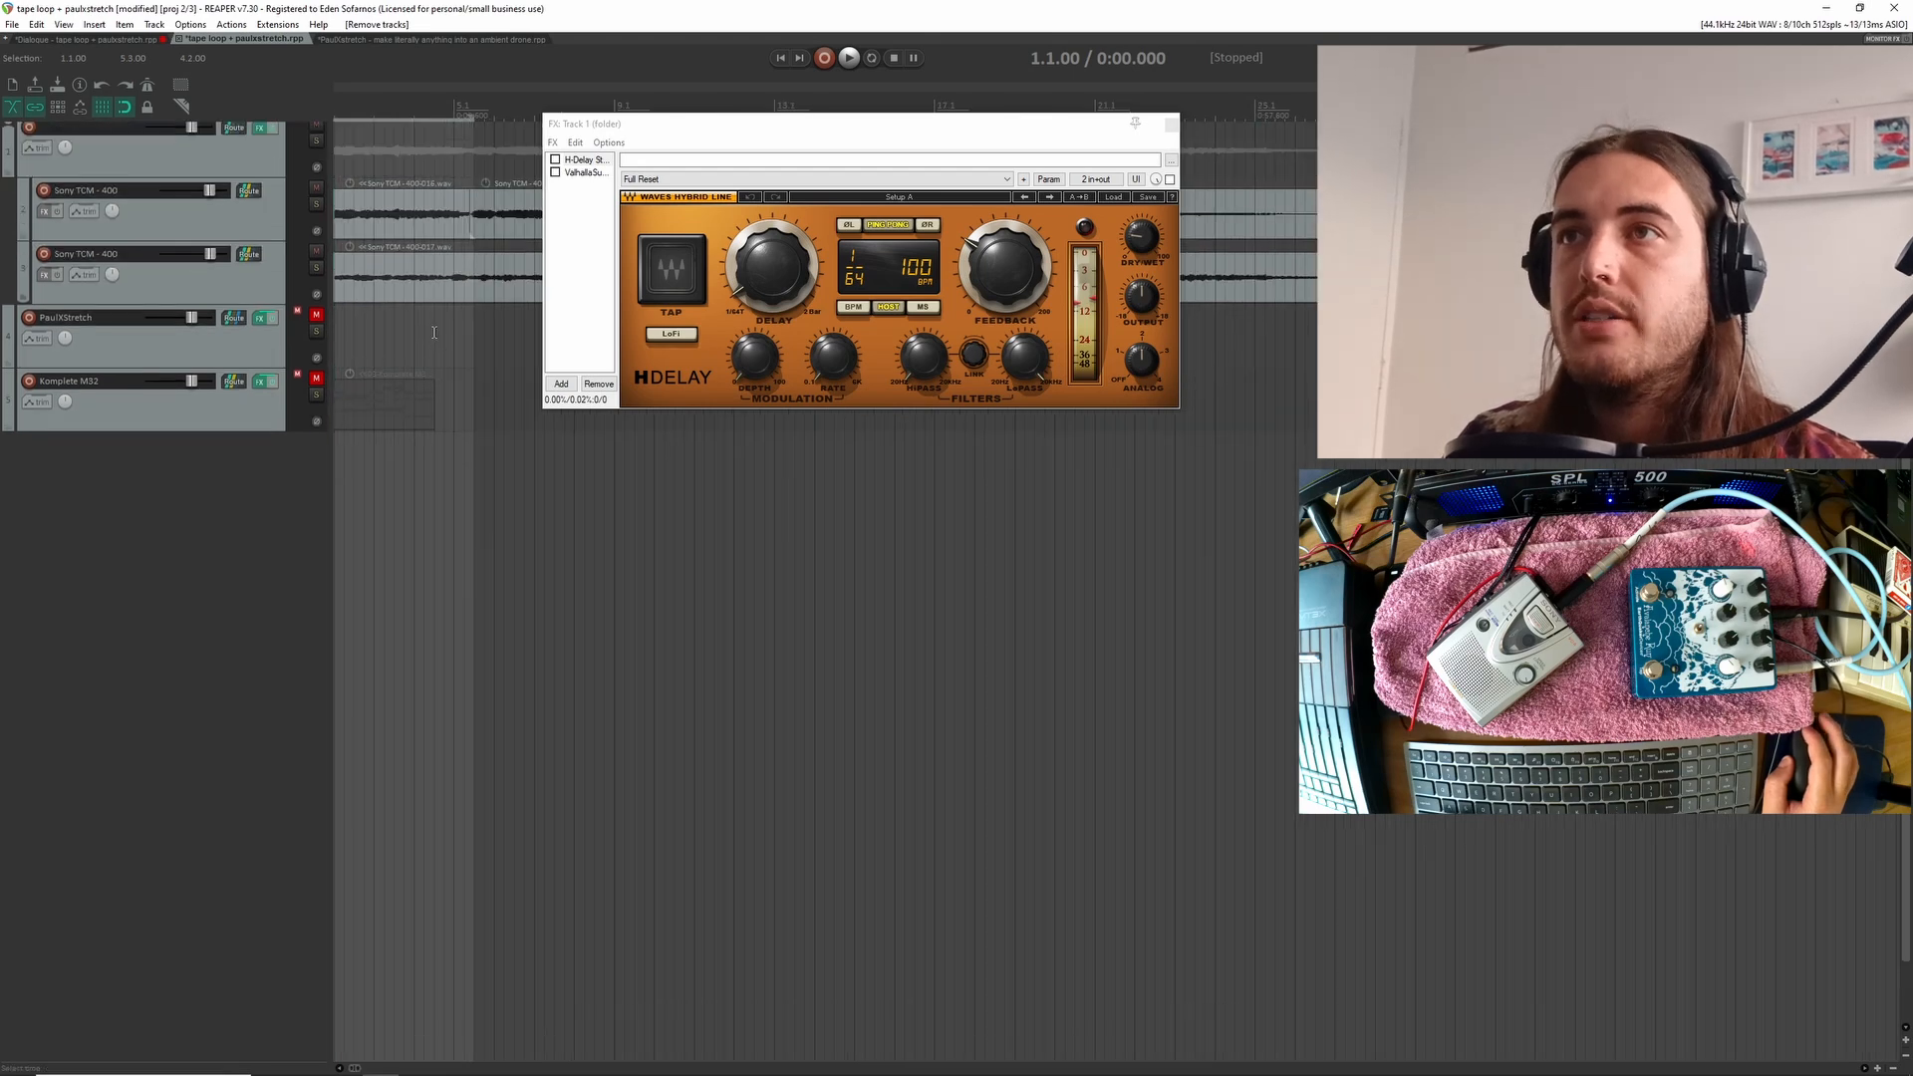
Enable H-Delay on the folder track and raise its dry/wet amount during playback of the tape takes
{"action": "left_click_drag", "start_coordinate": [842, 124], "coordinate": [747, 587]}
{"action": "scroll", "coordinate": [662, 373], "scroll_direction": "up", "scroll_amount": 2}
{"action": "scroll", "coordinate": [645, 360], "scroll_direction": "left", "scroll_amount": 2}
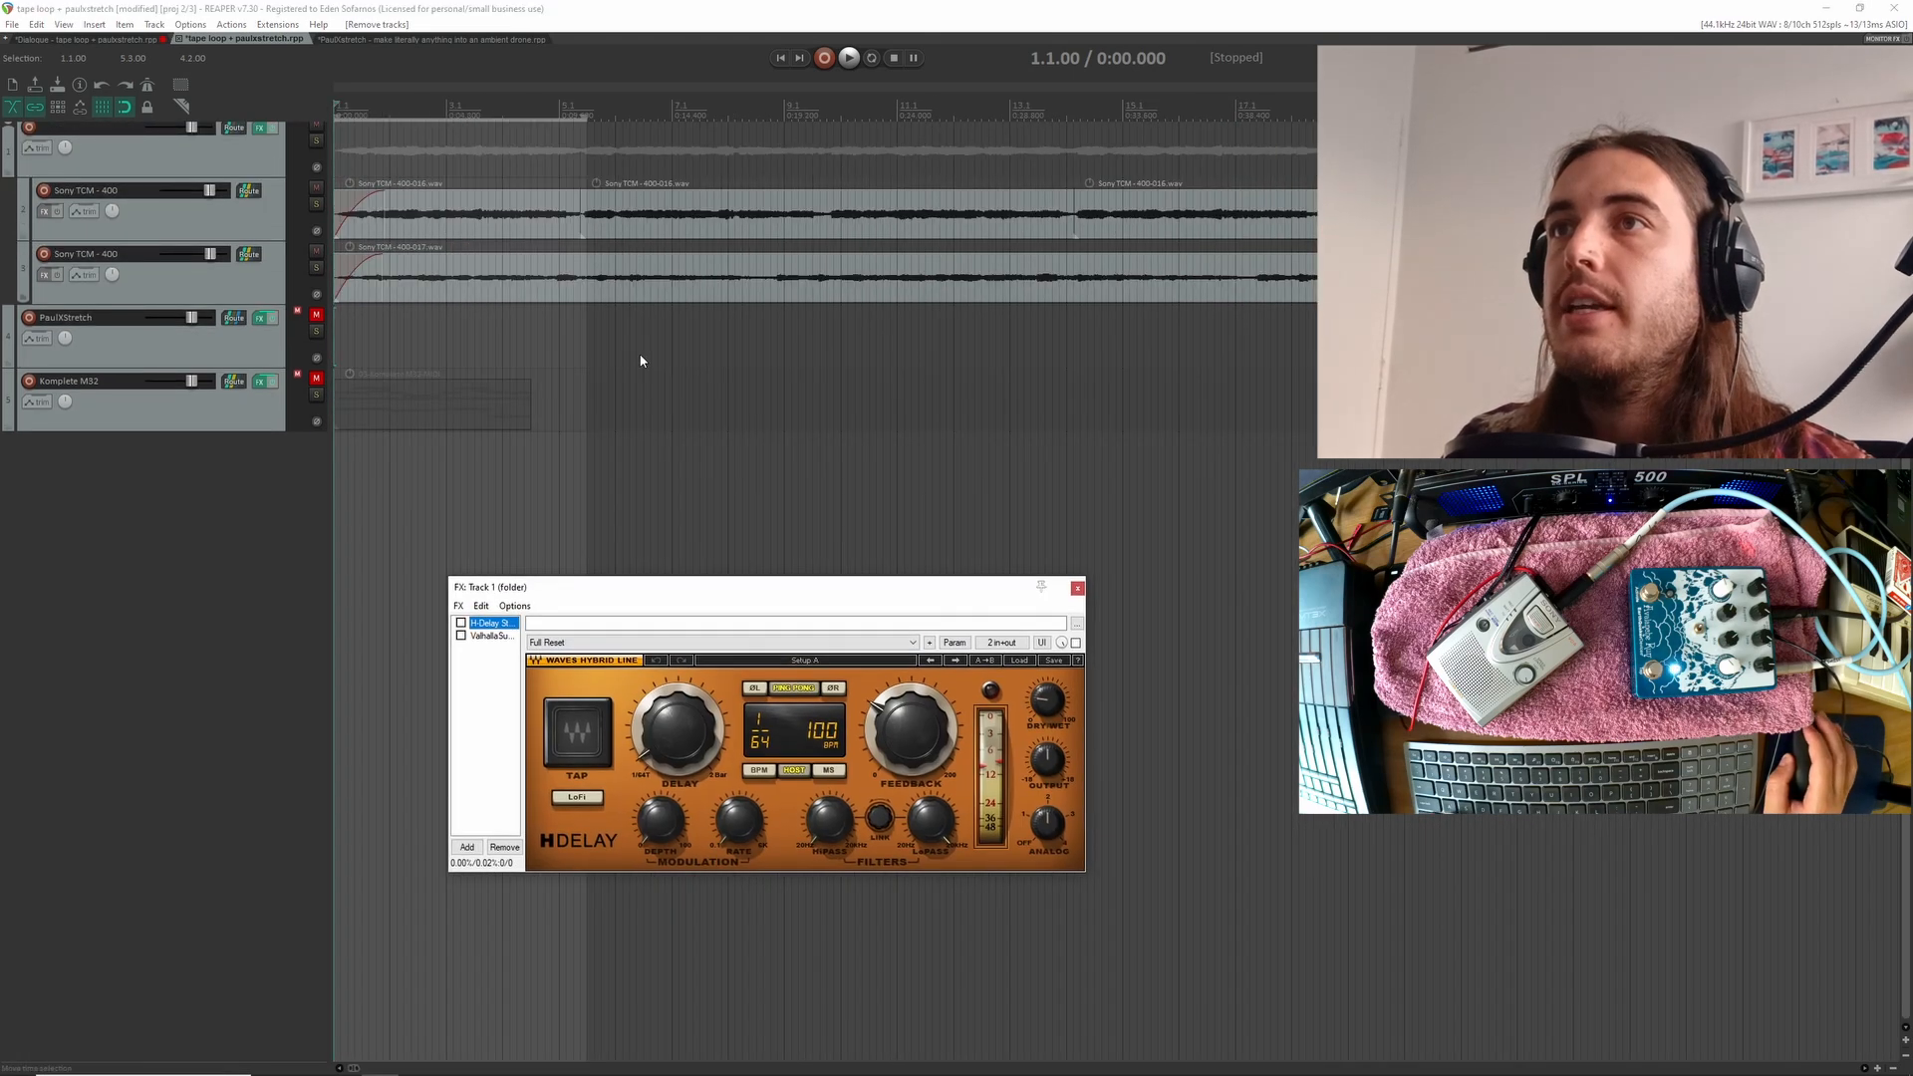
{"action": "scroll", "coordinate": [642, 343], "scroll_direction": "up", "scroll_amount": 1}
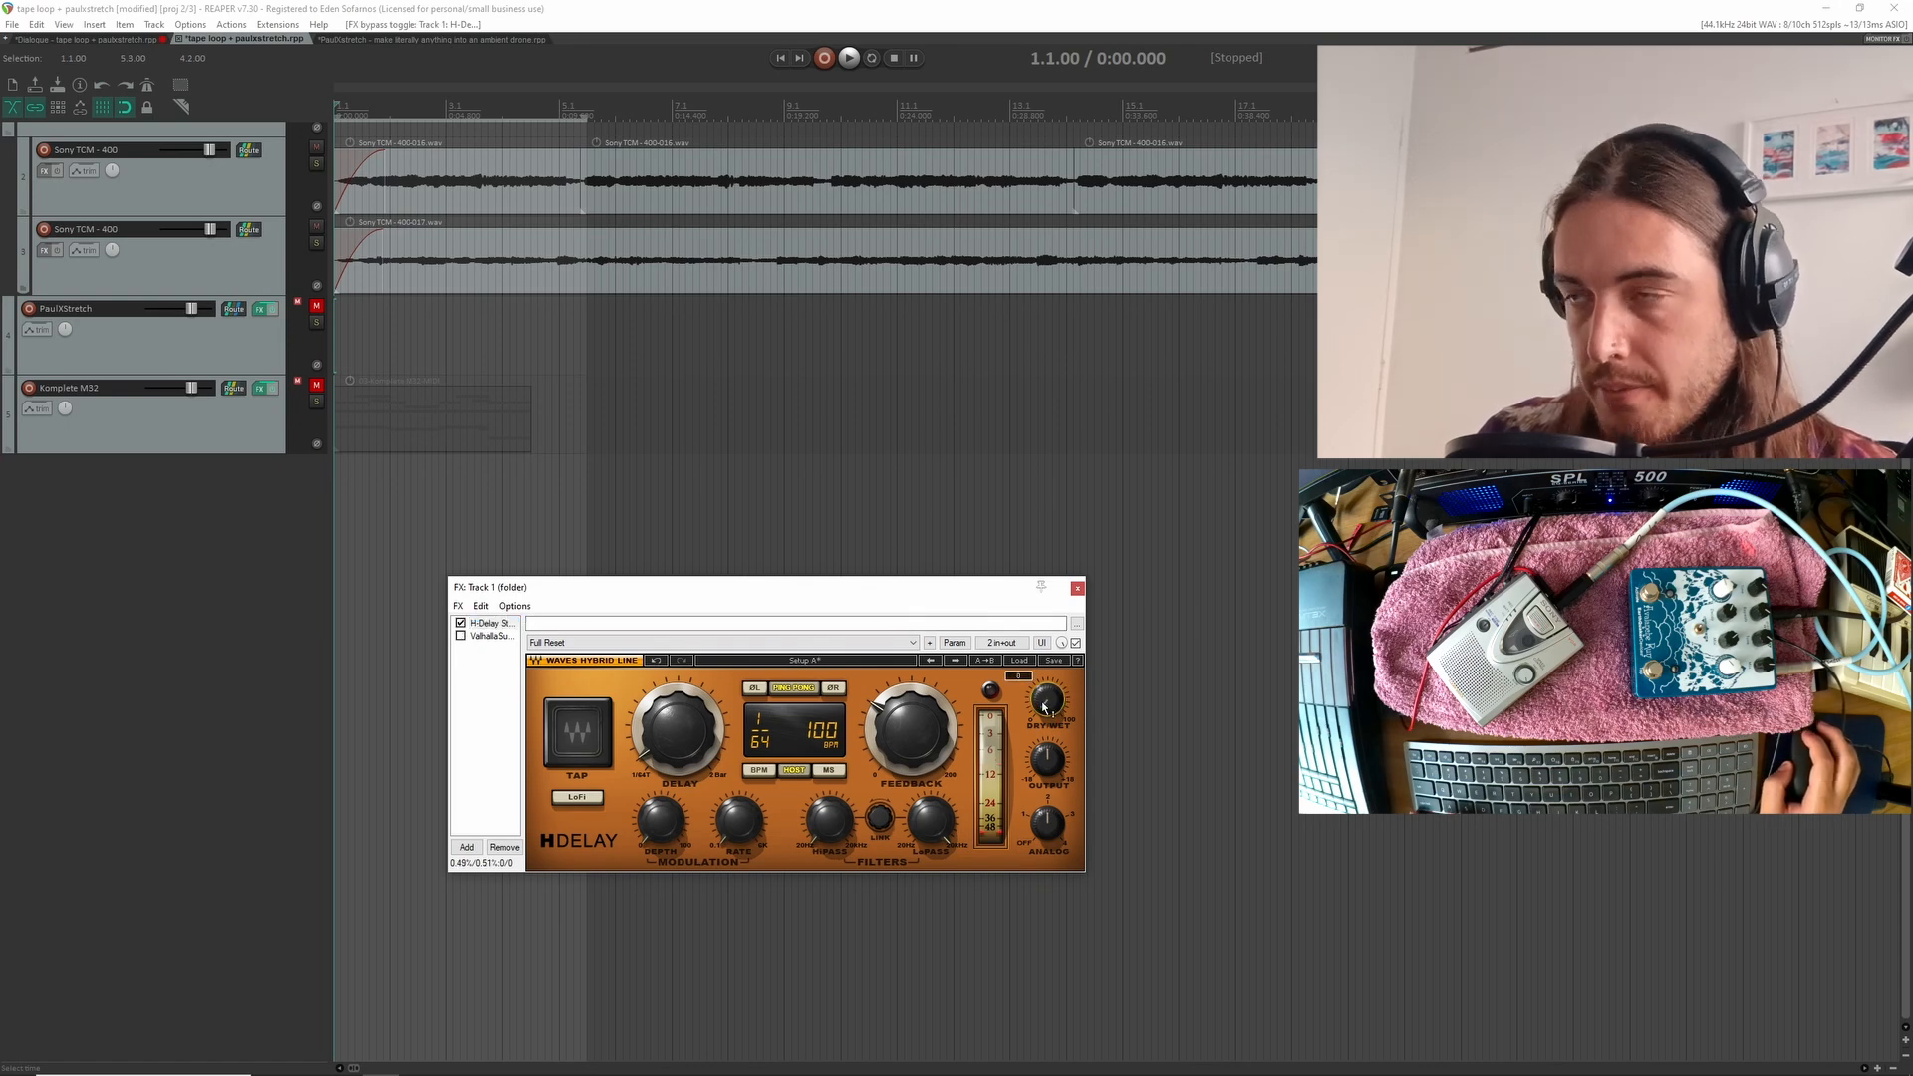
{"action": "key", "text": "space"}
{"action": "left_click_drag", "start_coordinate": [1045, 710], "coordinate": [1044, 659]}
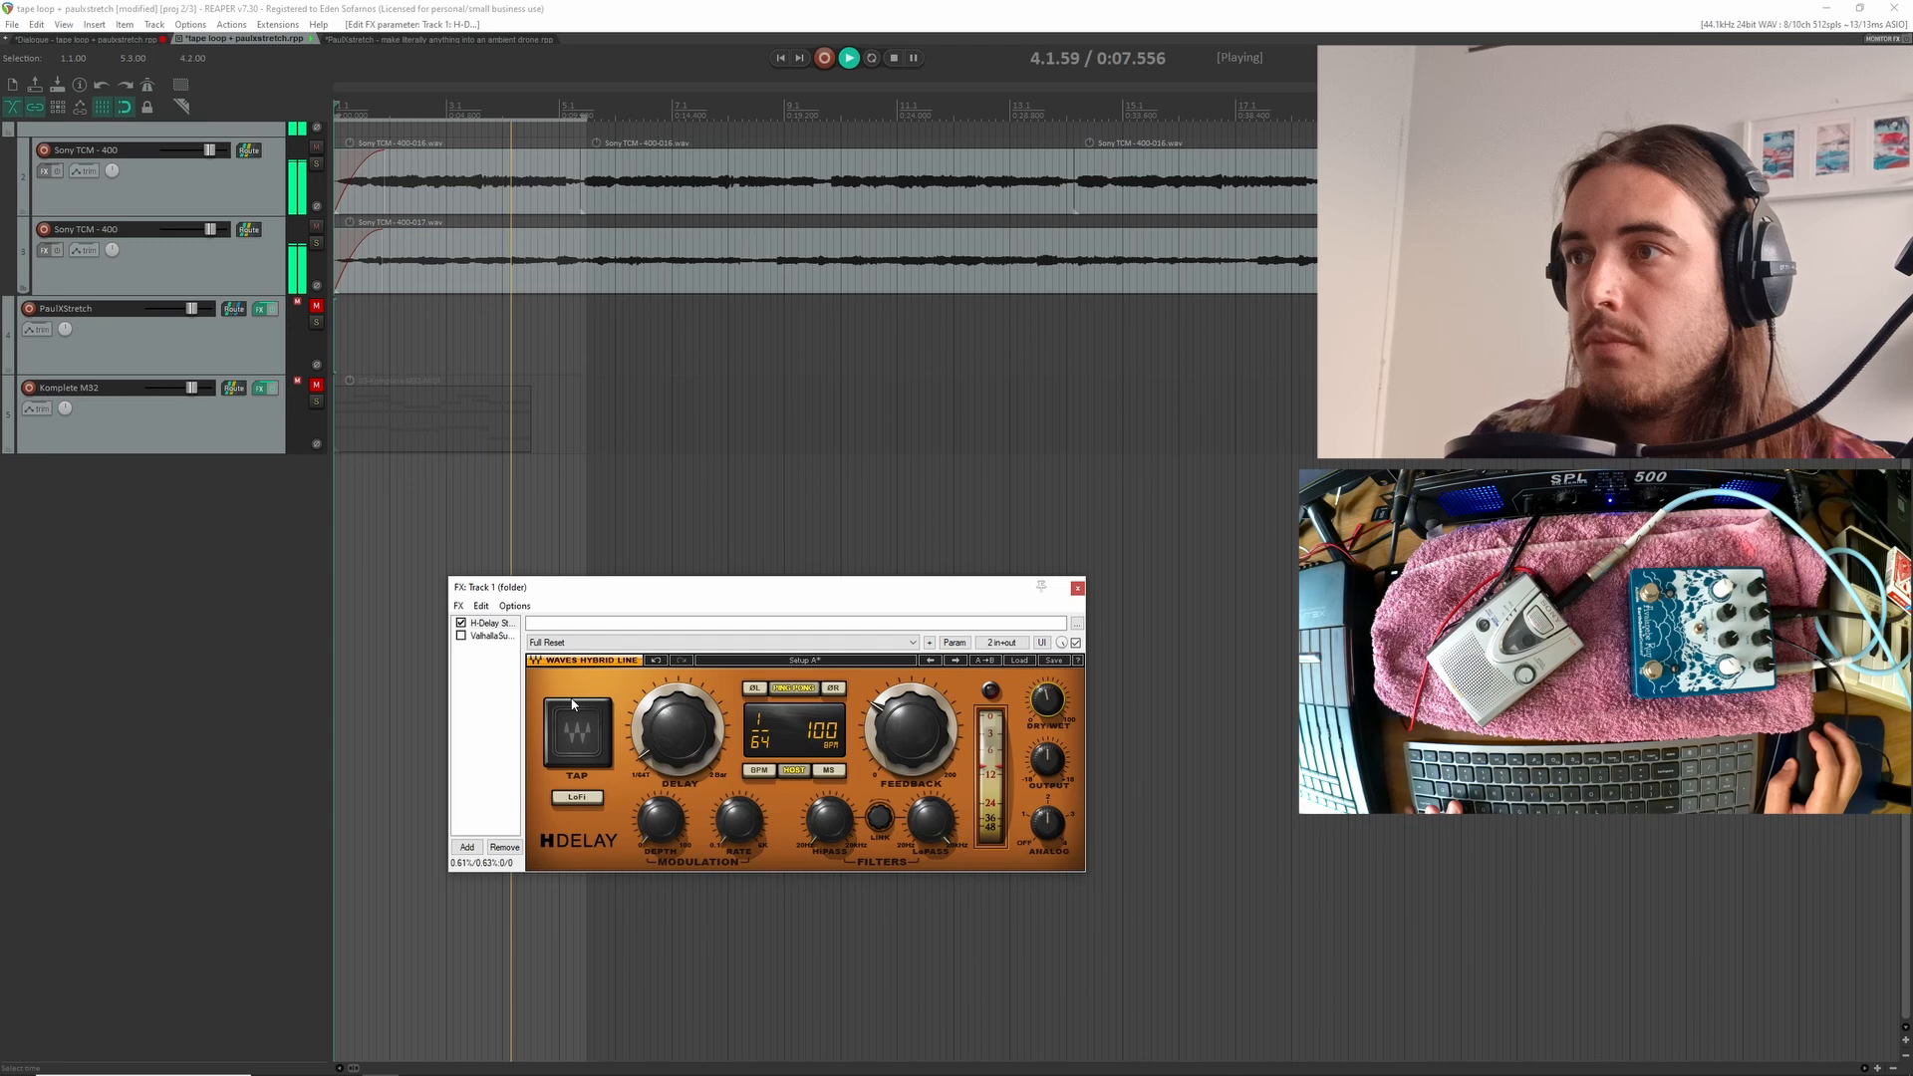
Enable Valhalla Supermassive on the folder track with its Mix at 0%, and raise the Mix to 63.6% during playback
{"action": "left_click", "coordinate": [488, 636]}
{"action": "left_click_drag", "start_coordinate": [664, 575], "coordinate": [577, 391]}
{"action": "left_click_drag", "start_coordinate": [521, 605], "coordinate": [551, 754]}
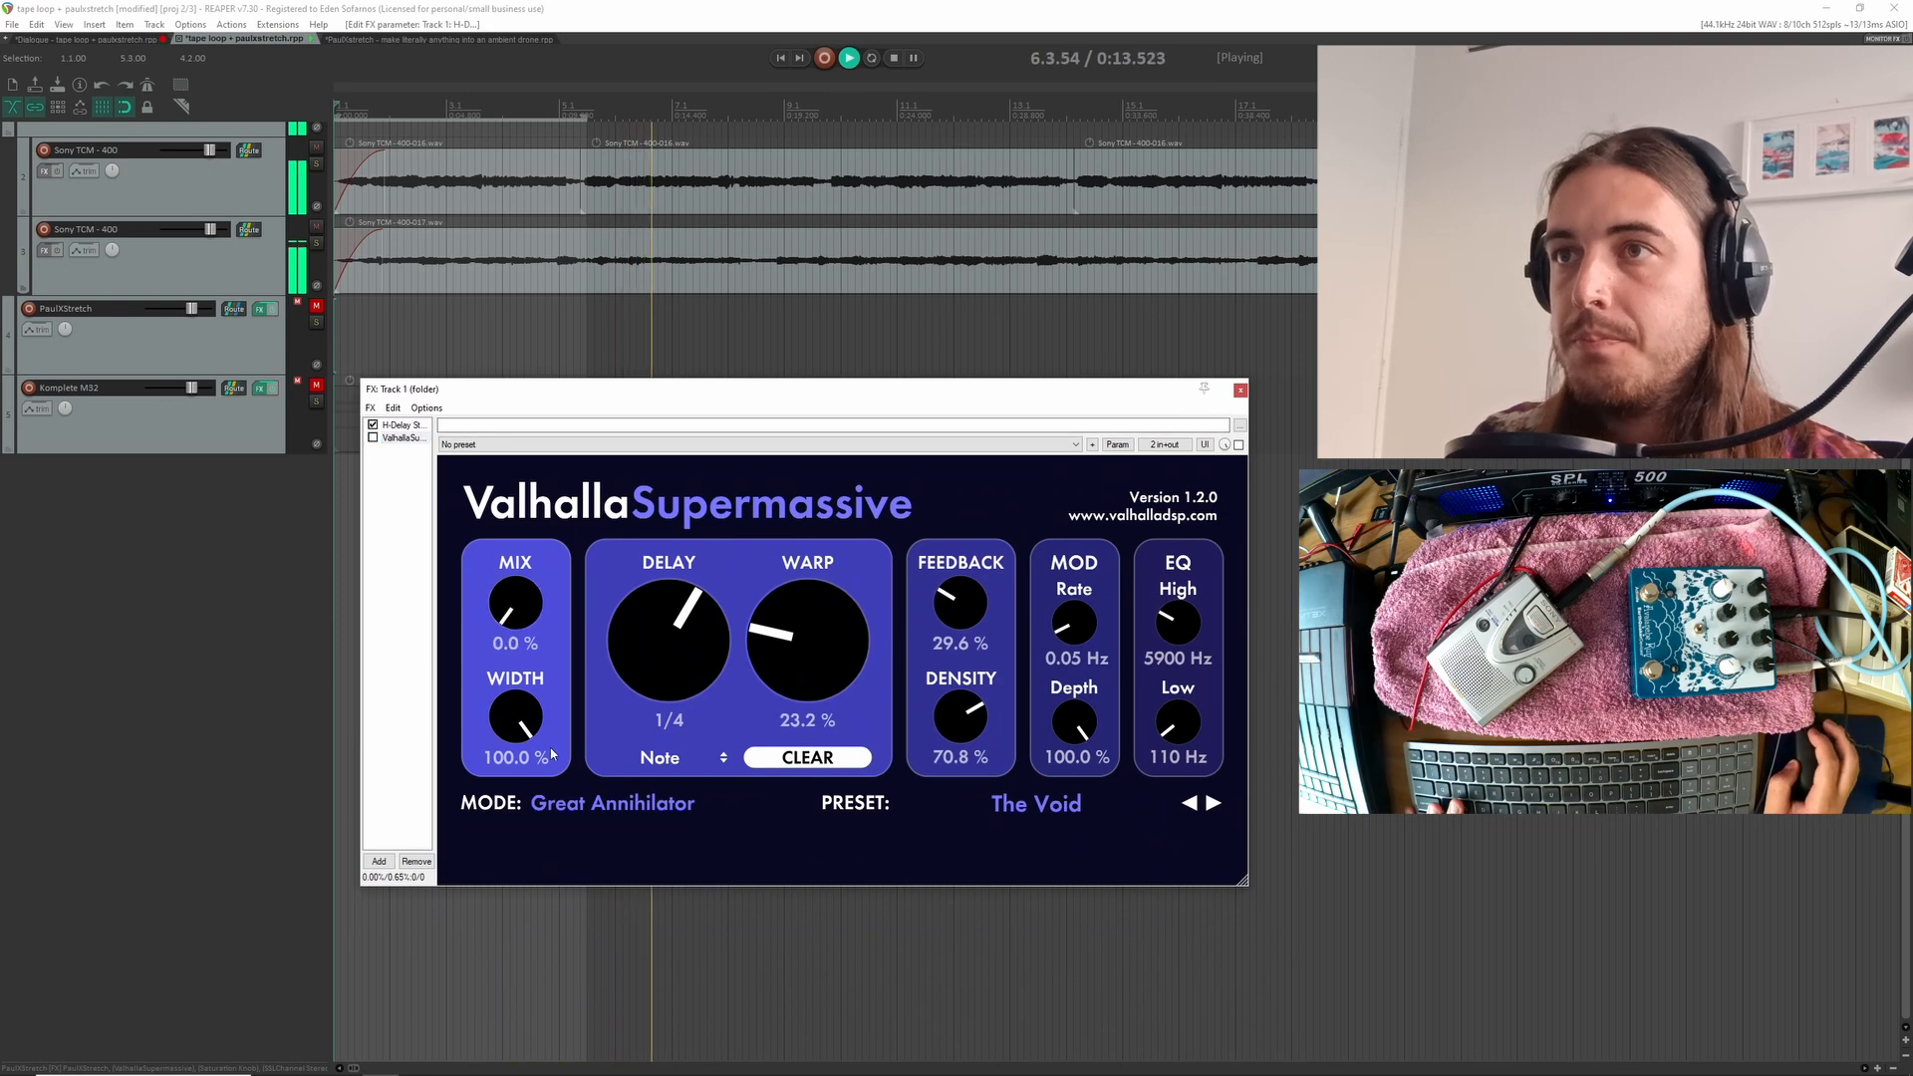
{"action": "left_click", "coordinate": [373, 437]}
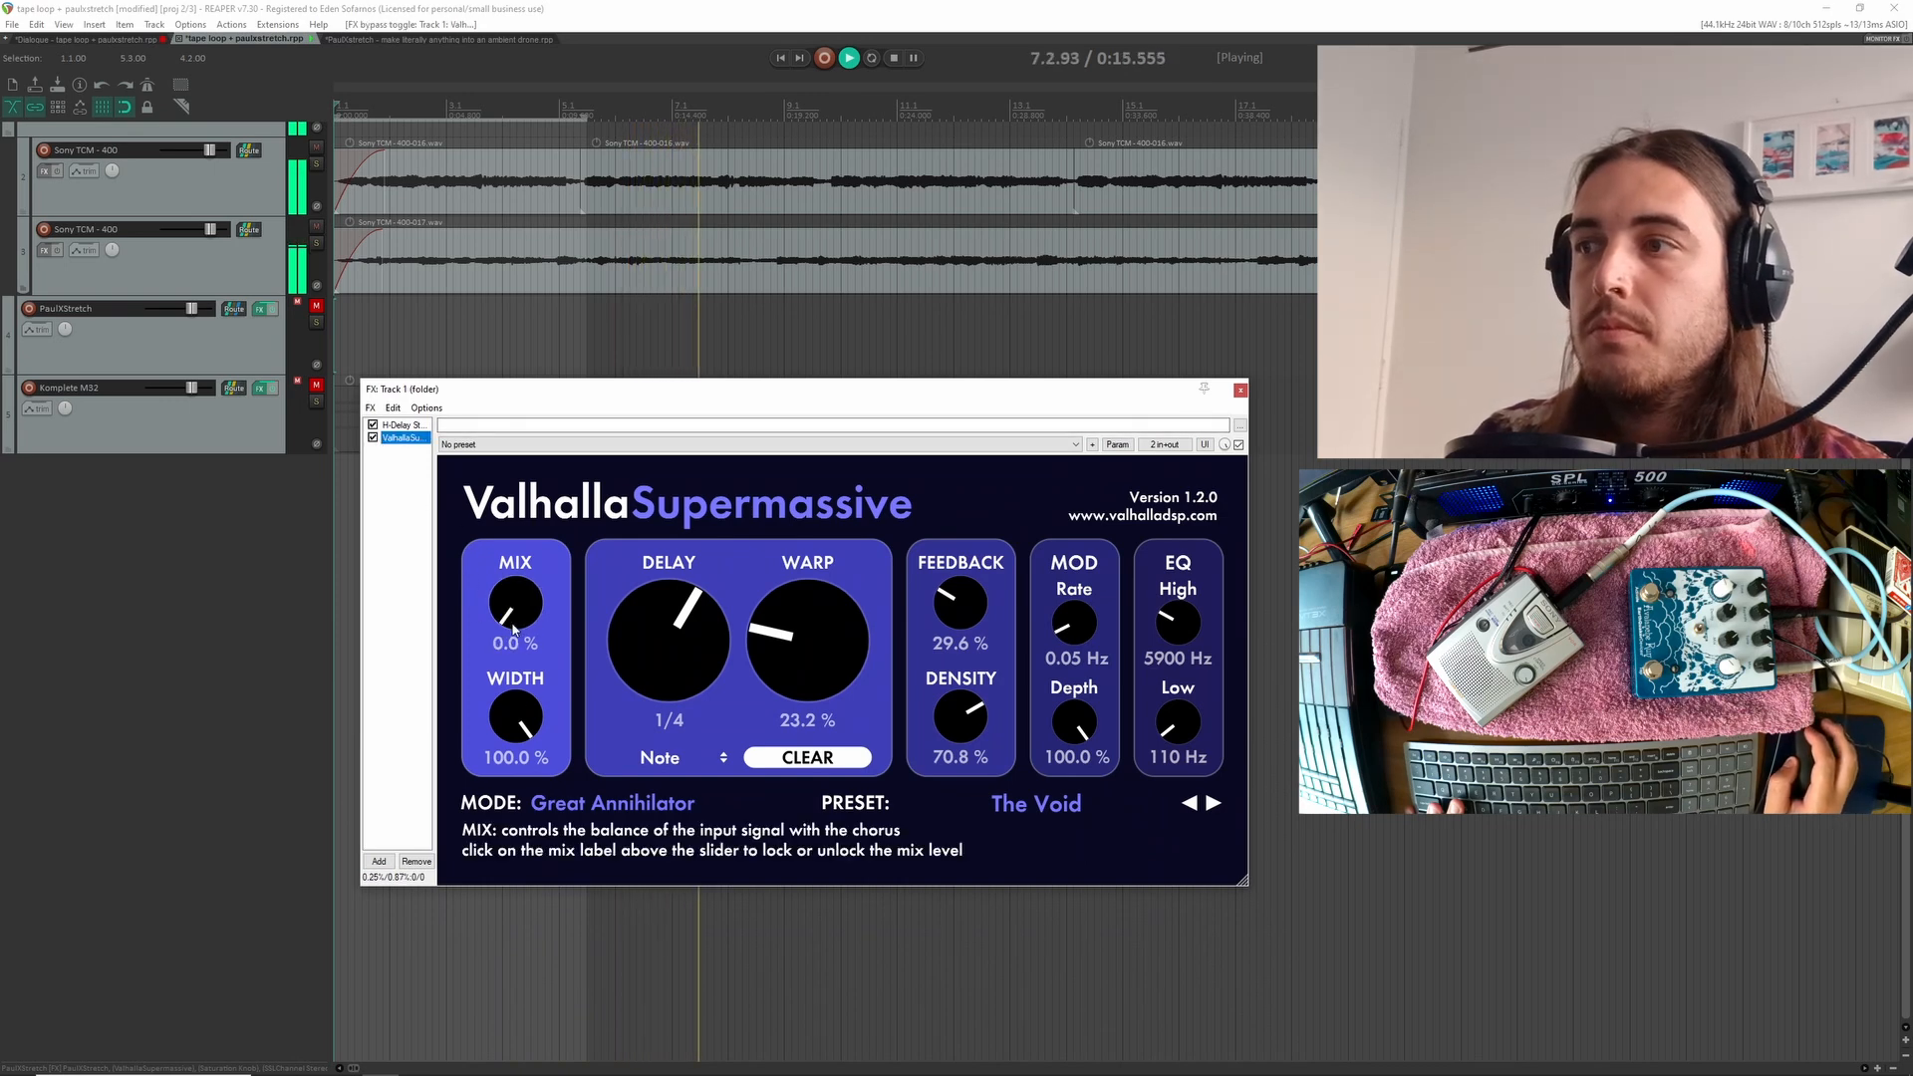
{"action": "left_click_drag", "start_coordinate": [513, 630], "coordinate": [485, 576]}
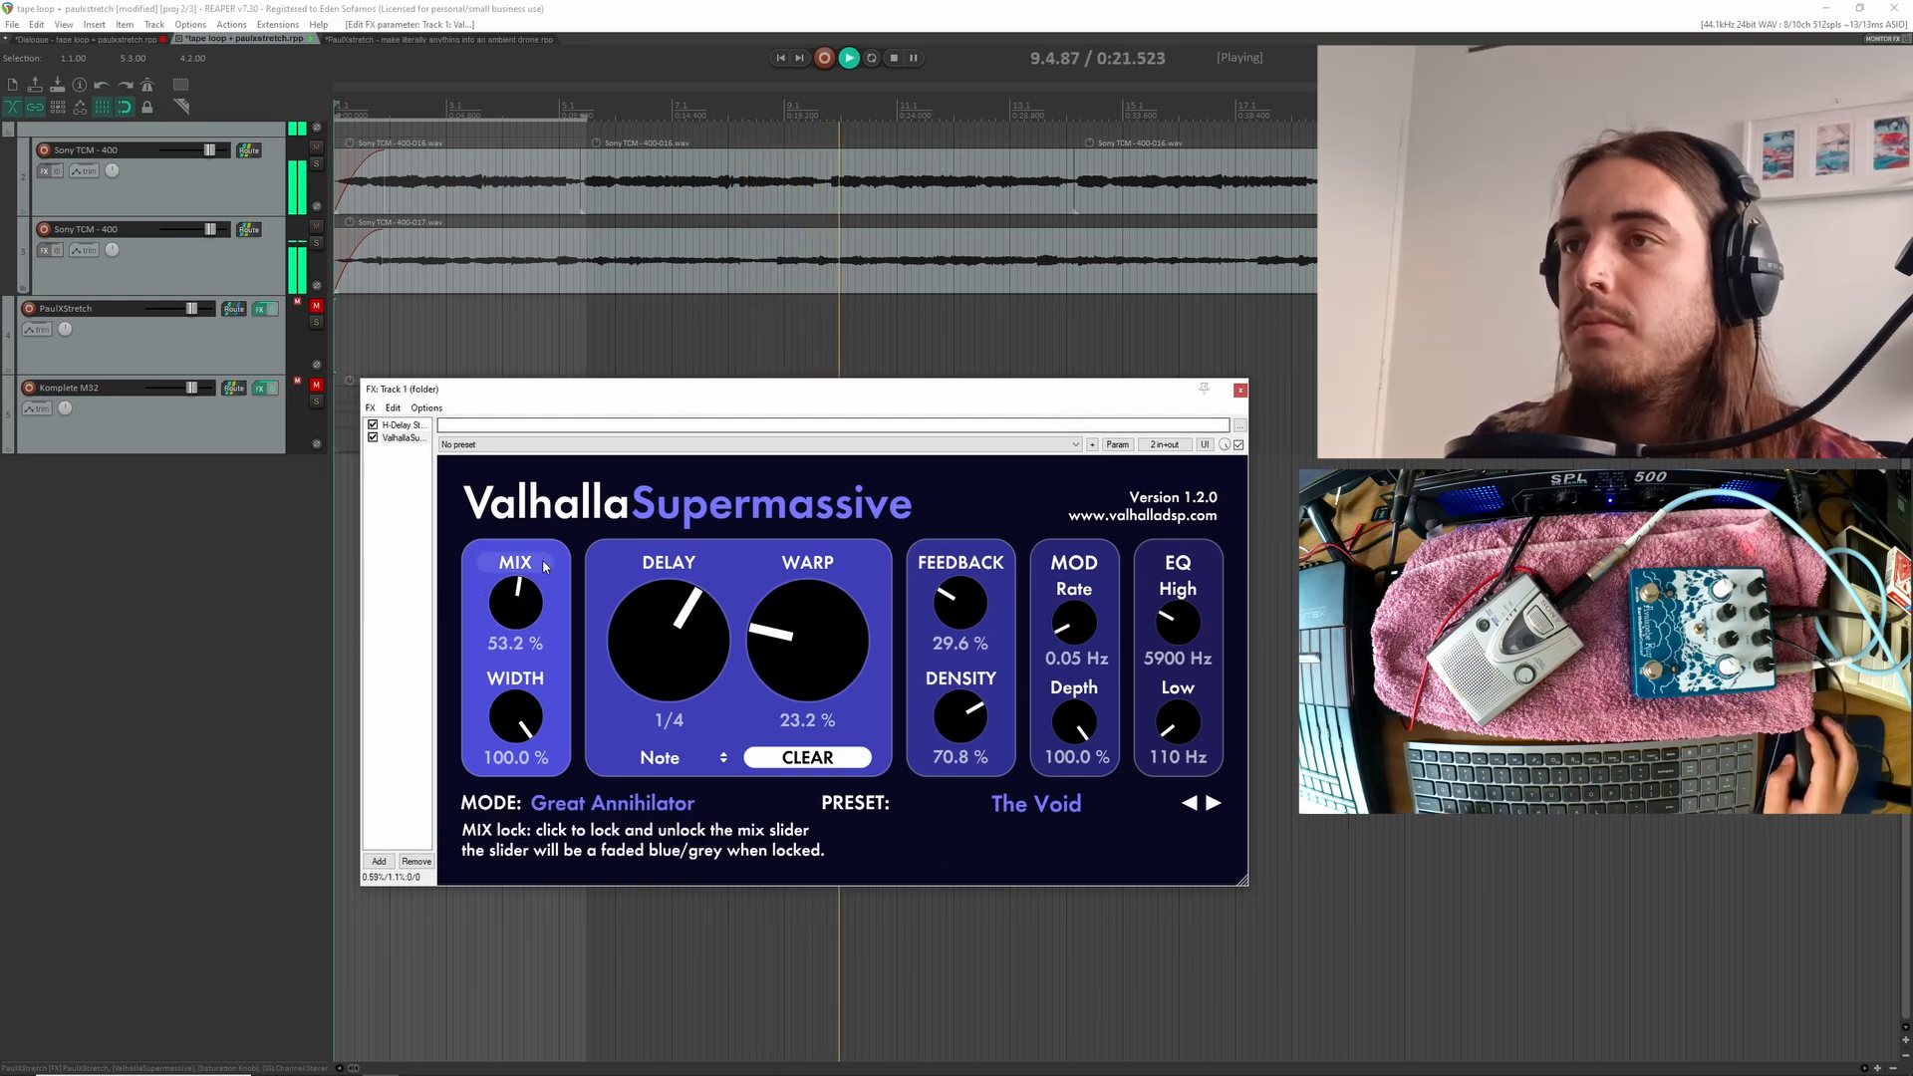
{"action": "left_click_drag", "start_coordinate": [519, 605], "coordinate": [517, 595]}
{"action": "scroll", "coordinate": [708, 309], "scroll_direction": "down", "scroll_amount": 3}
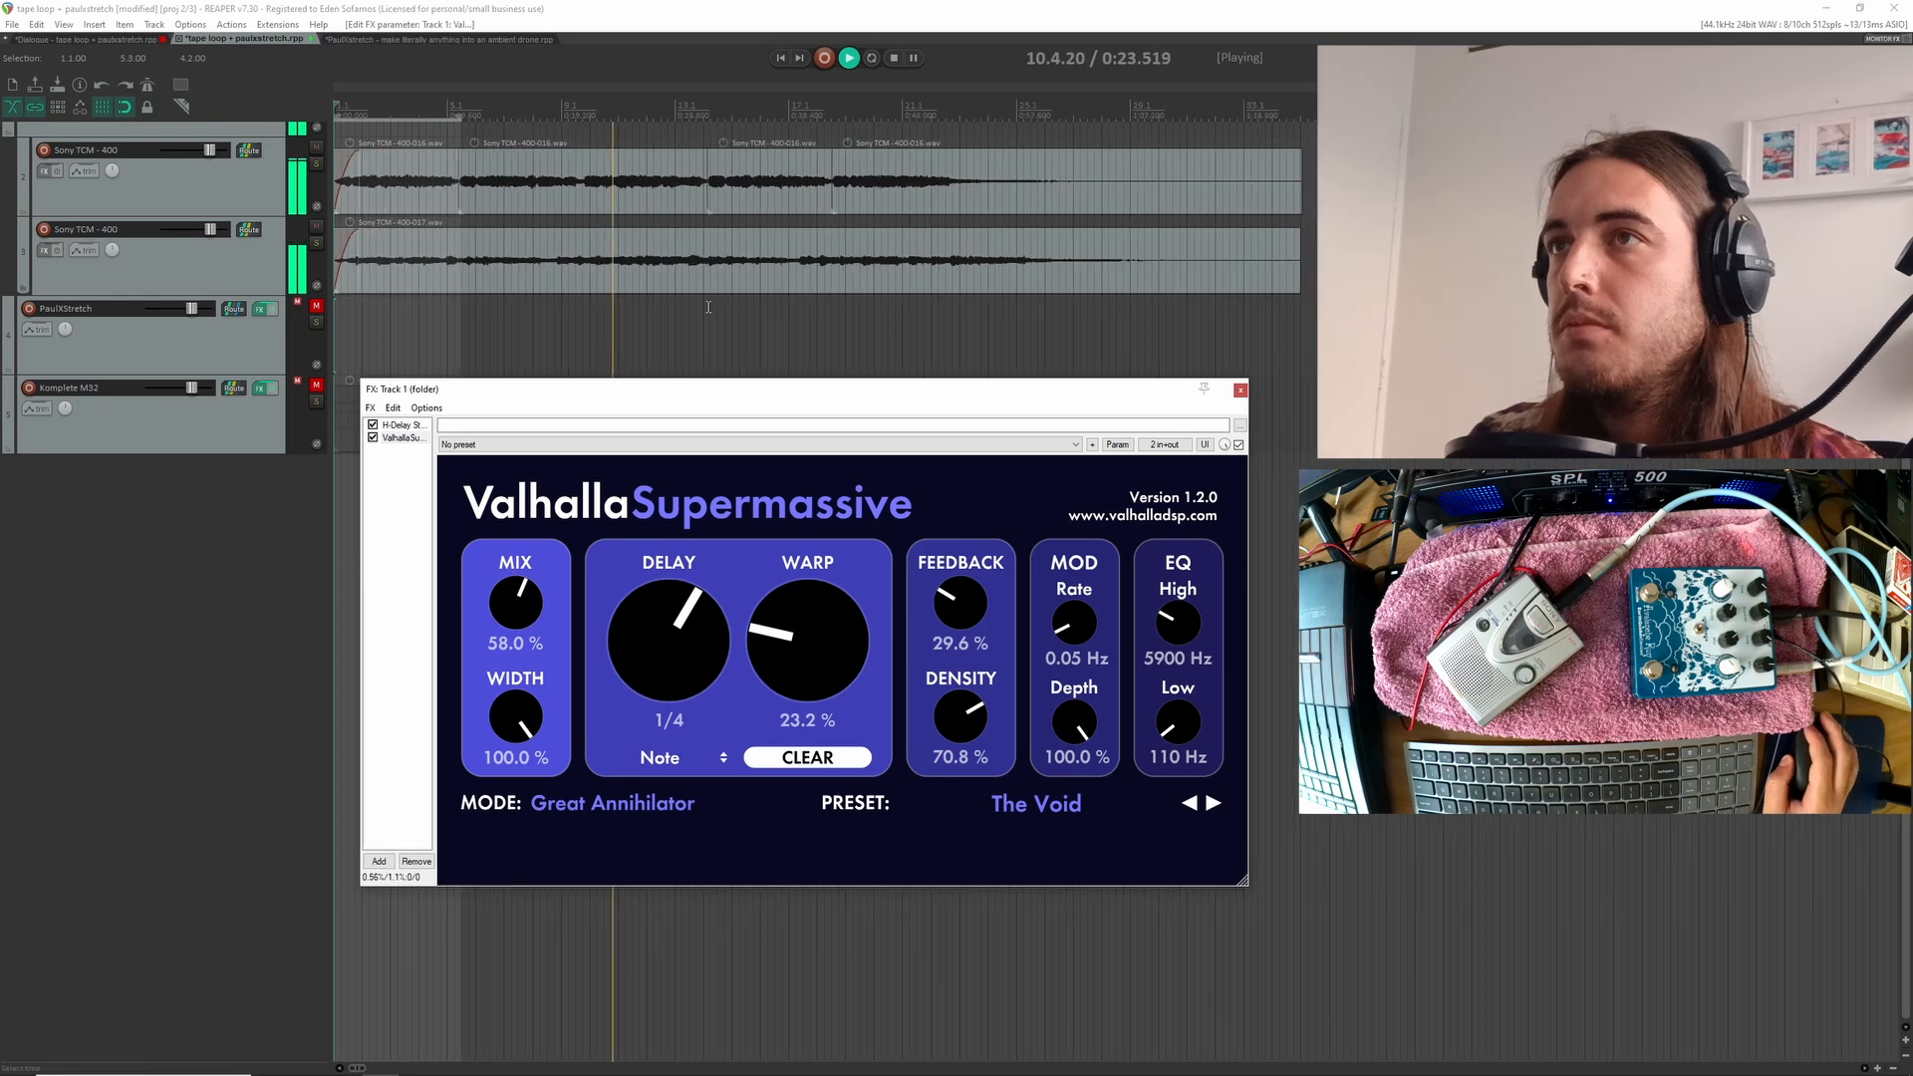
{"action": "left_click_drag", "start_coordinate": [511, 604], "coordinate": [508, 587]}
{"action": "scroll", "coordinate": [608, 324], "scroll_direction": "down", "scroll_amount": 2}
{"action": "scroll", "coordinate": [604, 315], "scroll_direction": "down", "scroll_amount": 2}
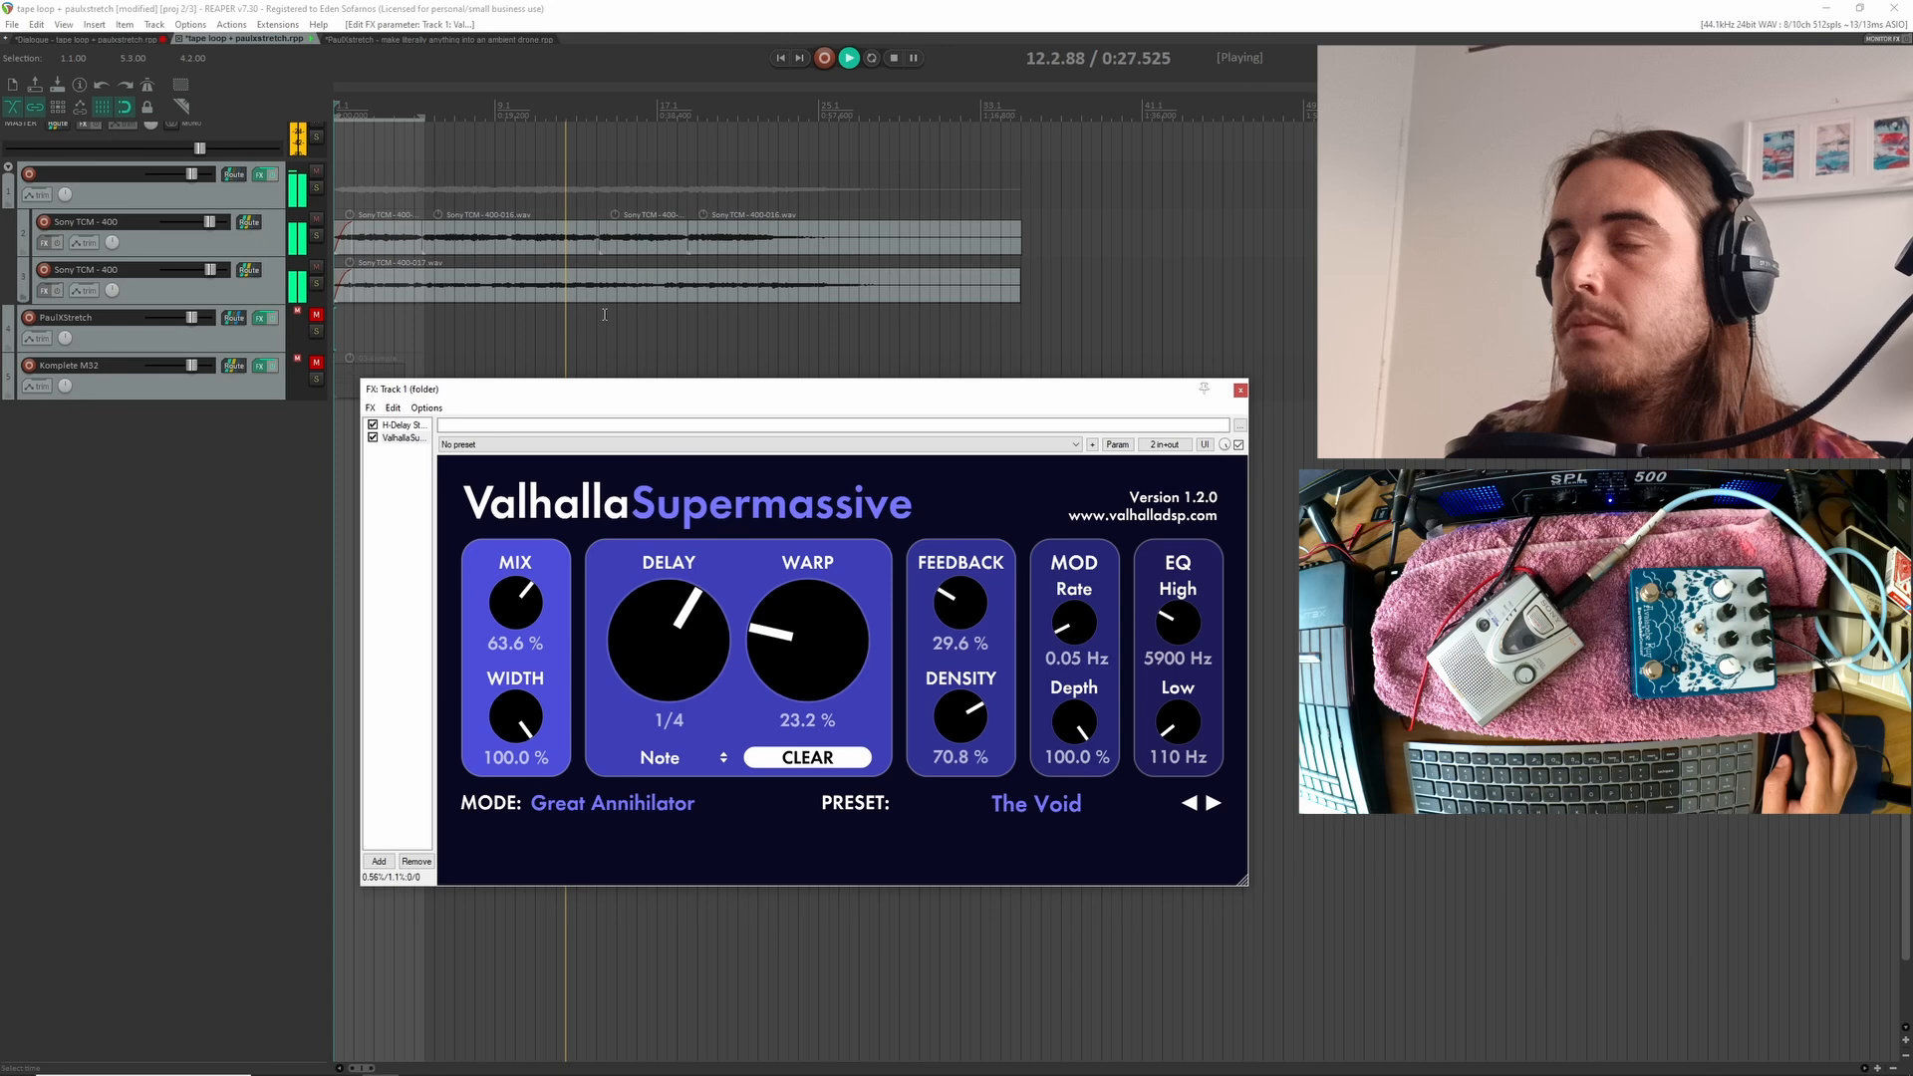
Lower the folder track's volume to -4.82 dB and raise Valhalla Supermassive's Mix to 66.0% during playback
{"action": "scroll", "coordinate": [411, 180], "scroll_direction": "up", "scroll_amount": 1}
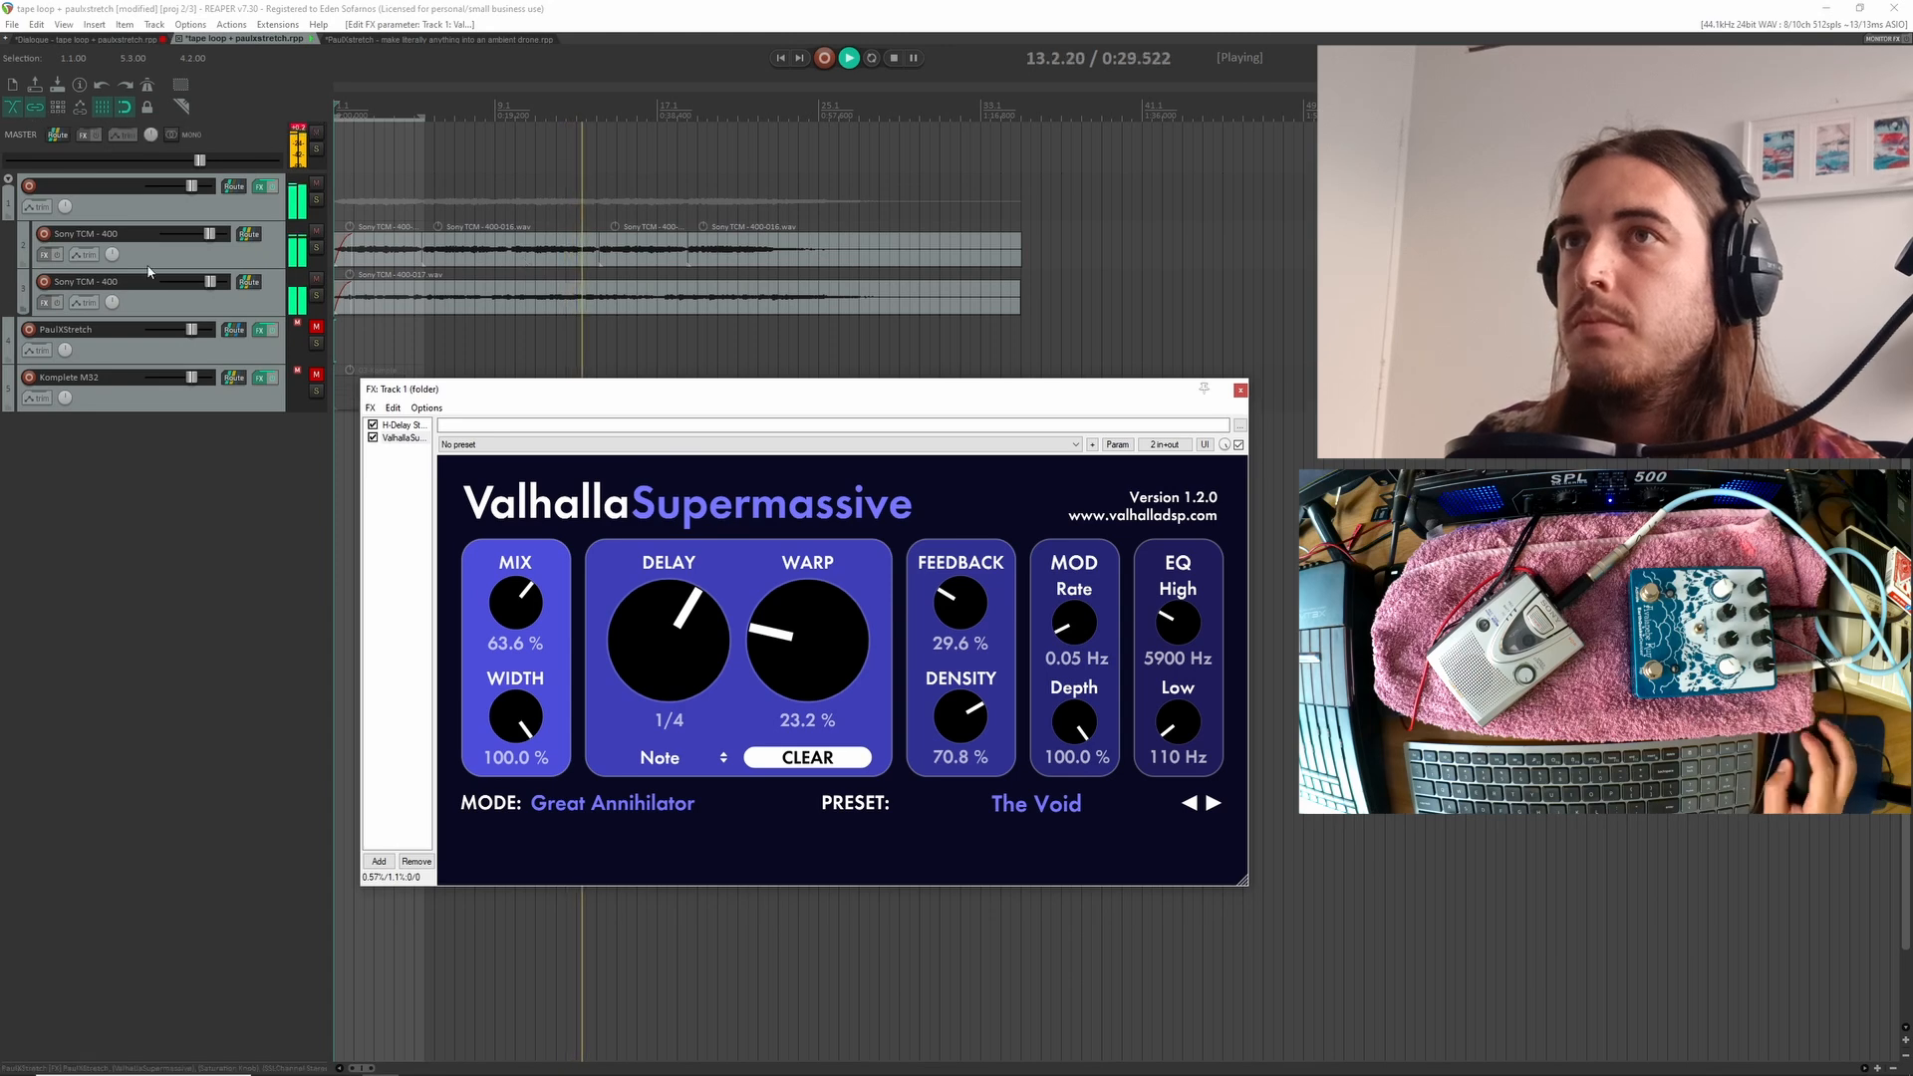
{"action": "left_click_drag", "start_coordinate": [194, 192], "coordinate": [185, 192]}
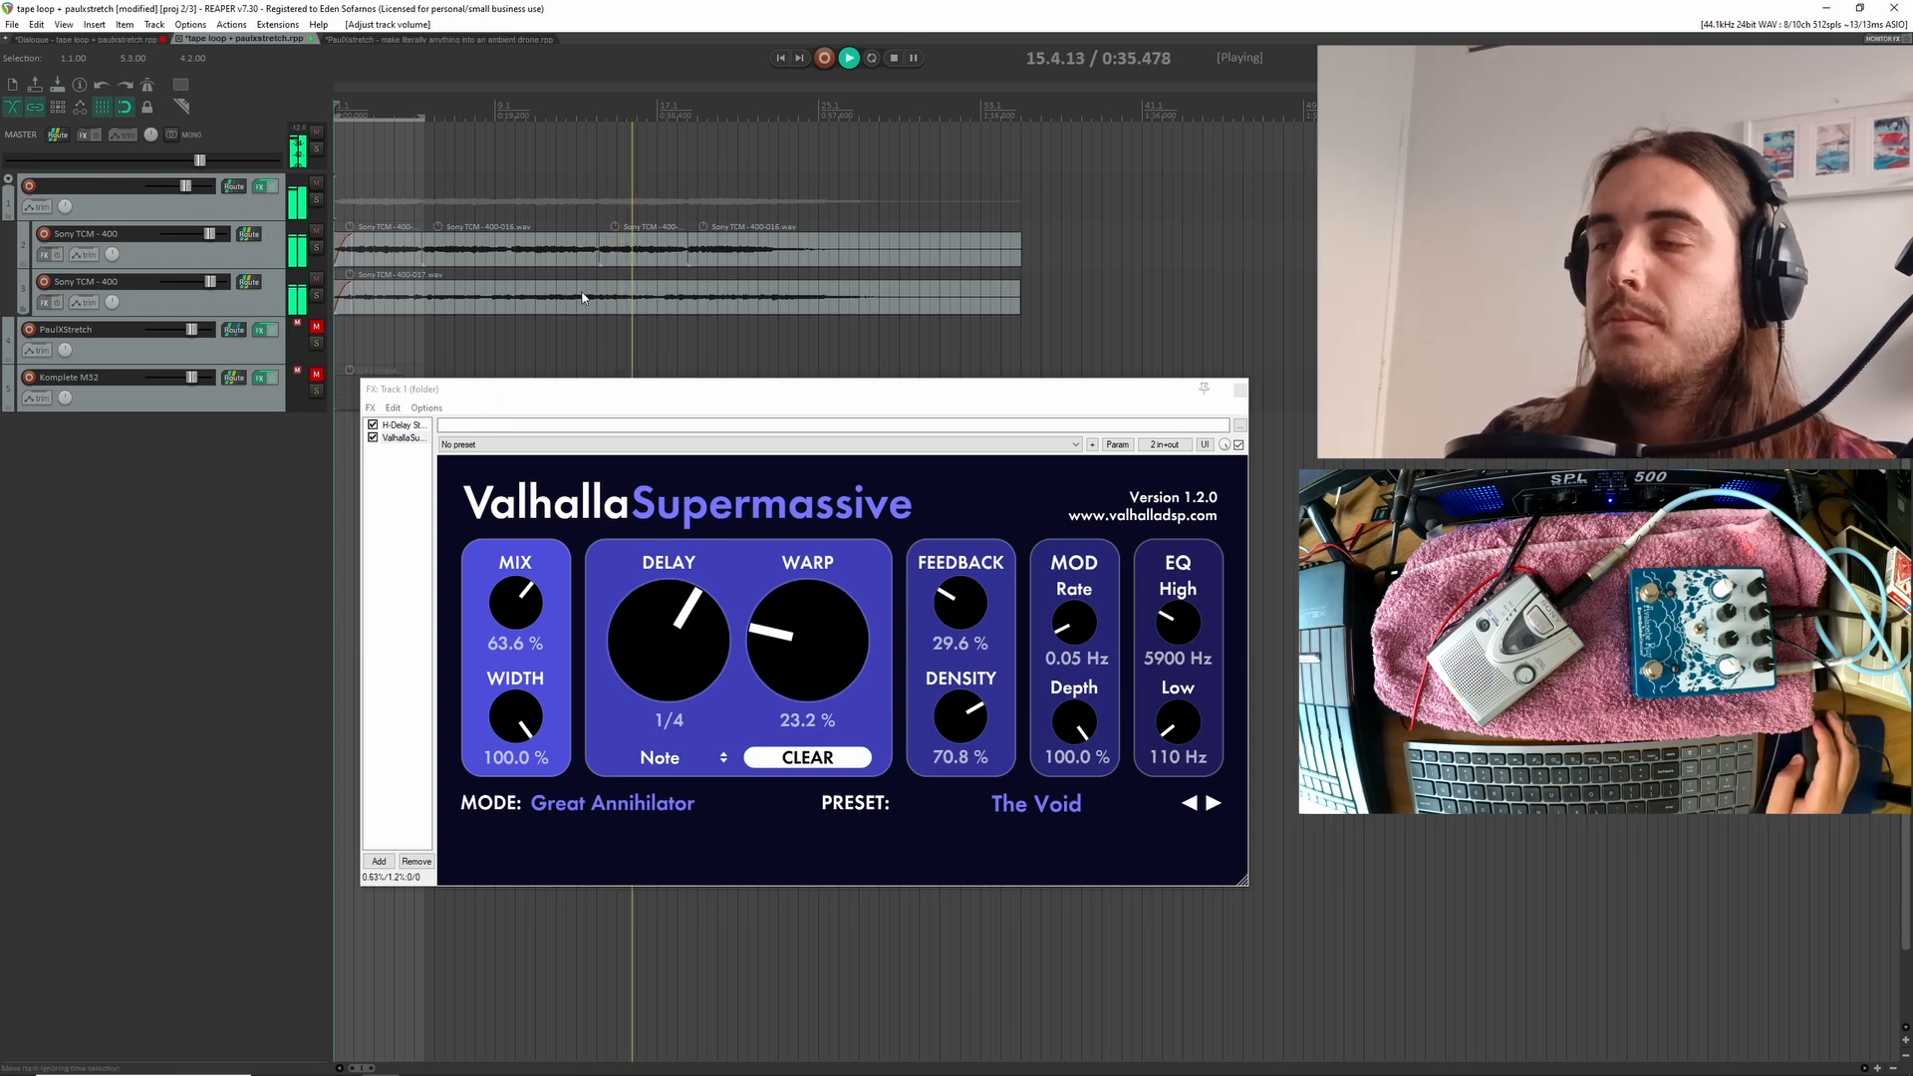
{"action": "left_click_drag", "start_coordinate": [489, 601], "coordinate": [488, 593]}
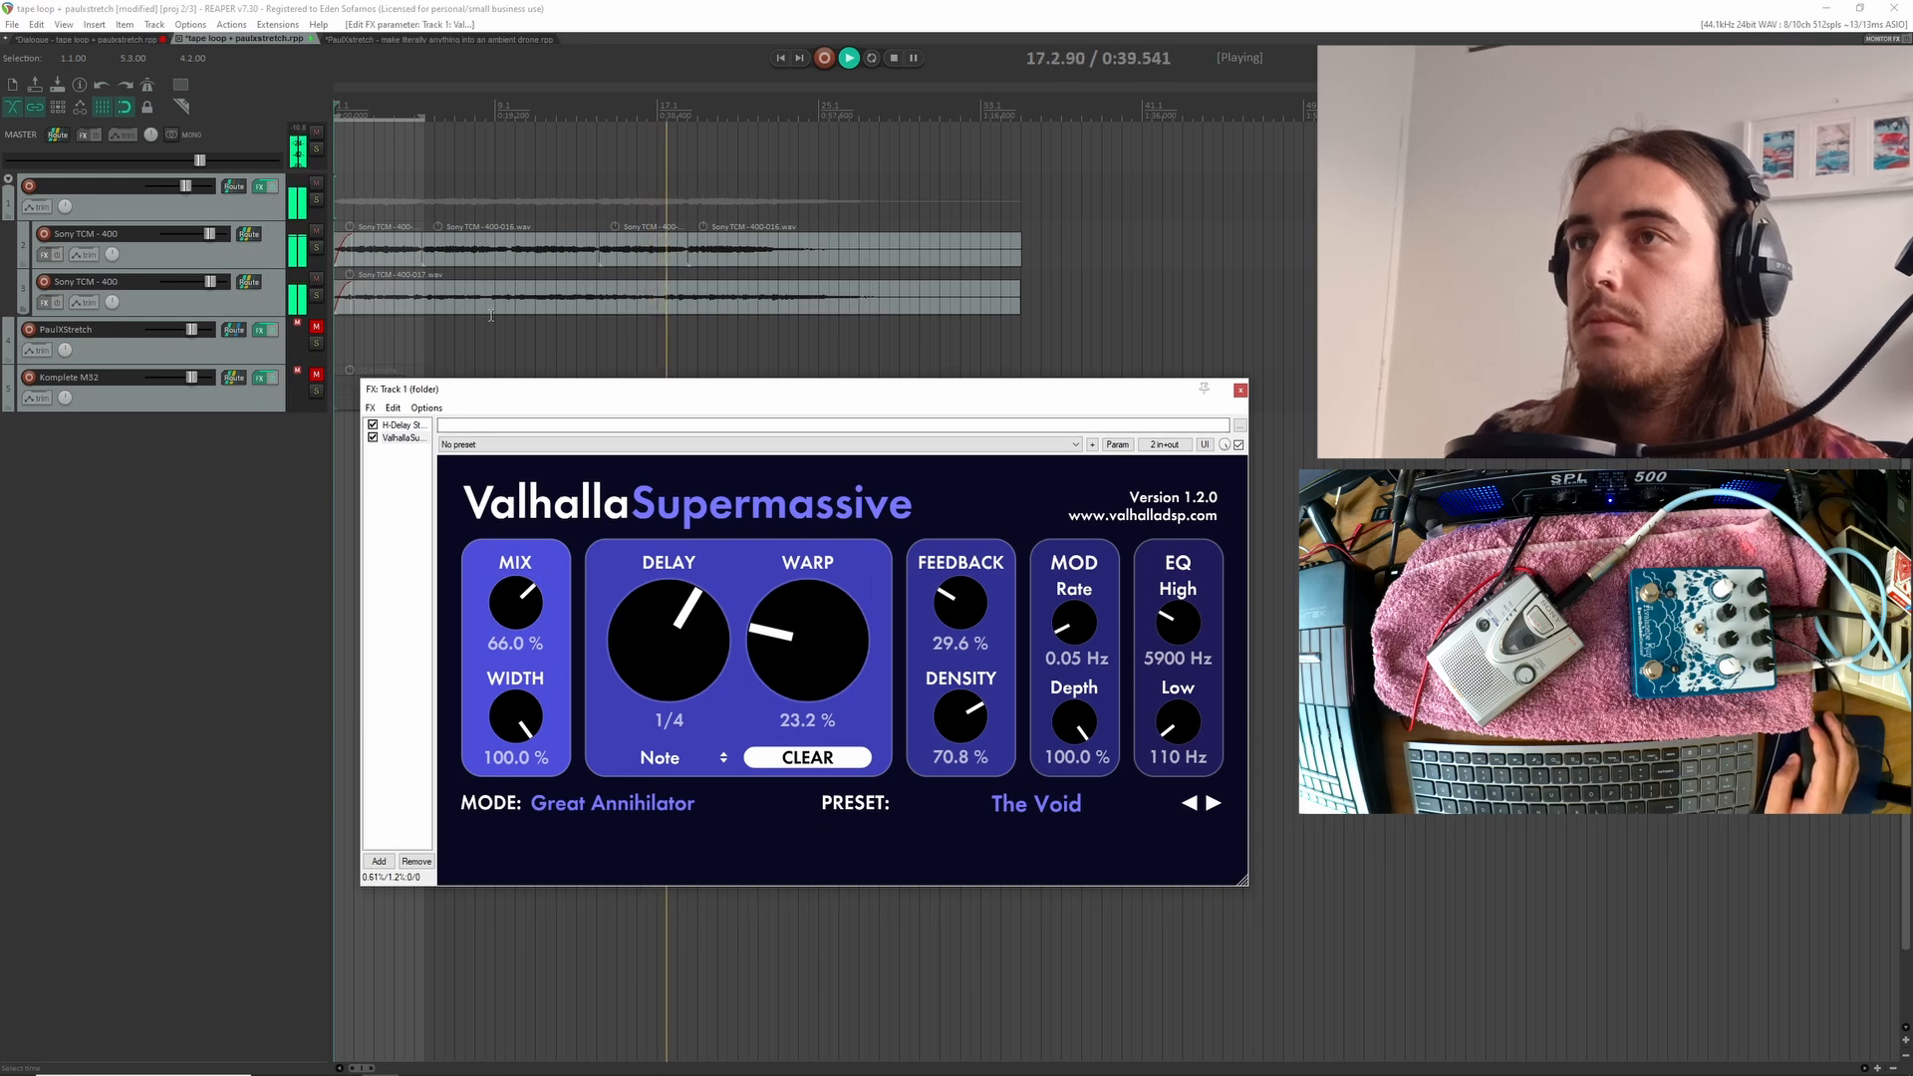
{"action": "scroll", "coordinate": [495, 317], "scroll_direction": "down", "scroll_amount": 2}
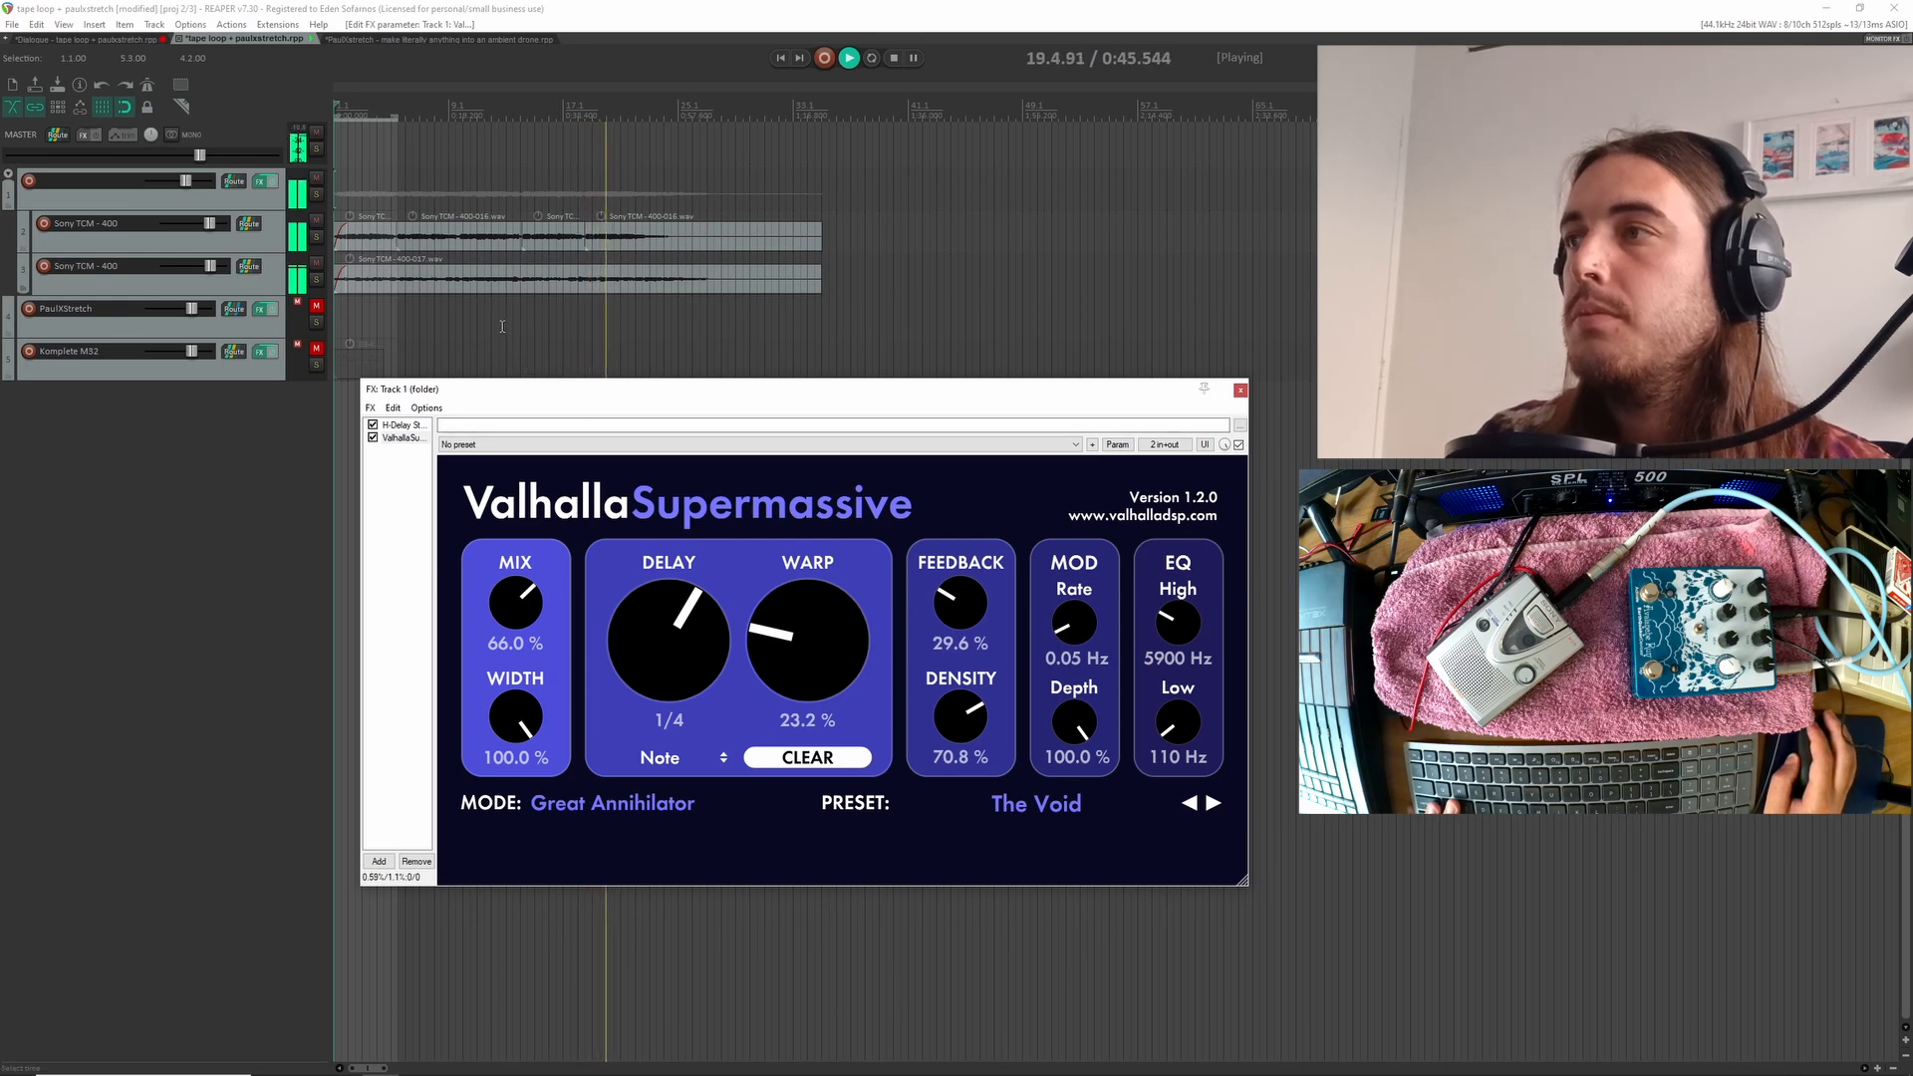
{"action": "scroll", "coordinate": [361, 276], "scroll_direction": "down", "scroll_amount": 1}
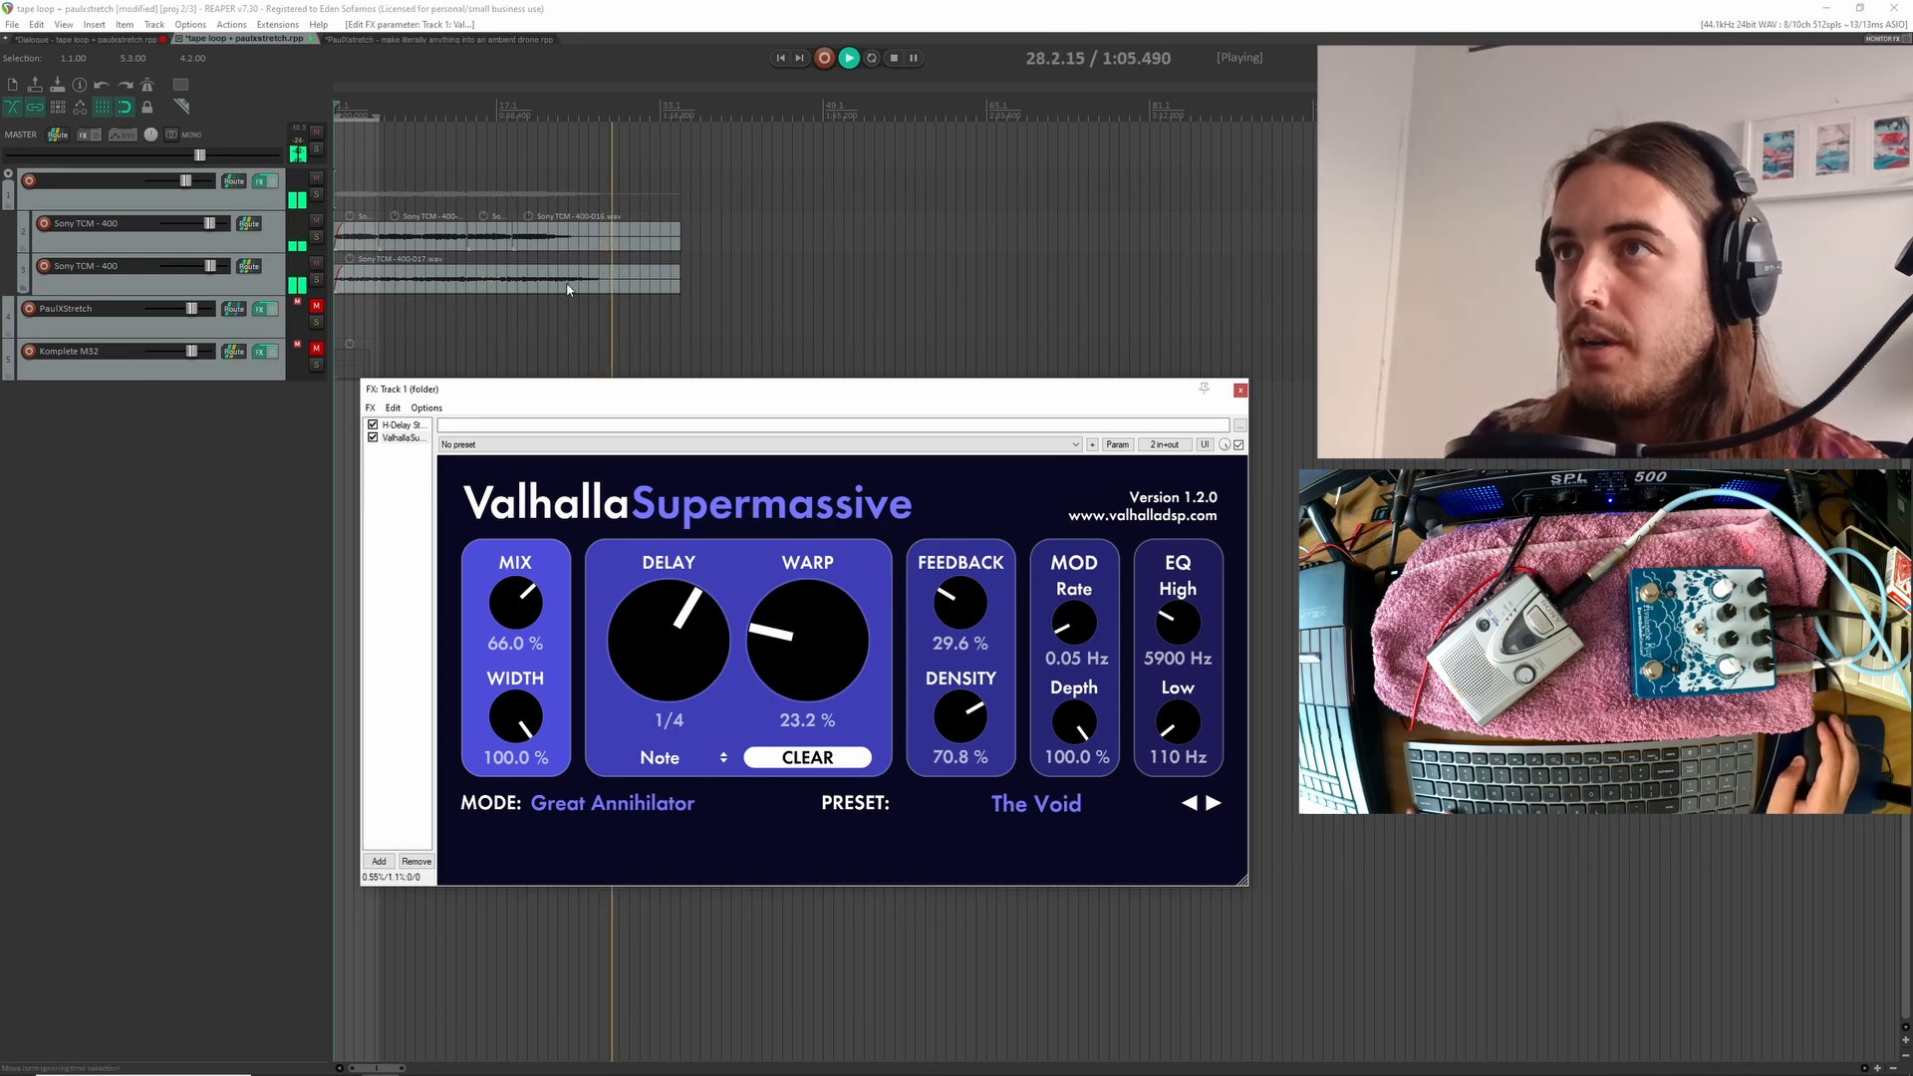
Stop playback and close the folder track's effects window
{"action": "key", "text": "space"}
{"action": "scroll", "coordinate": [692, 320], "scroll_direction": "up", "scroll_amount": 4}
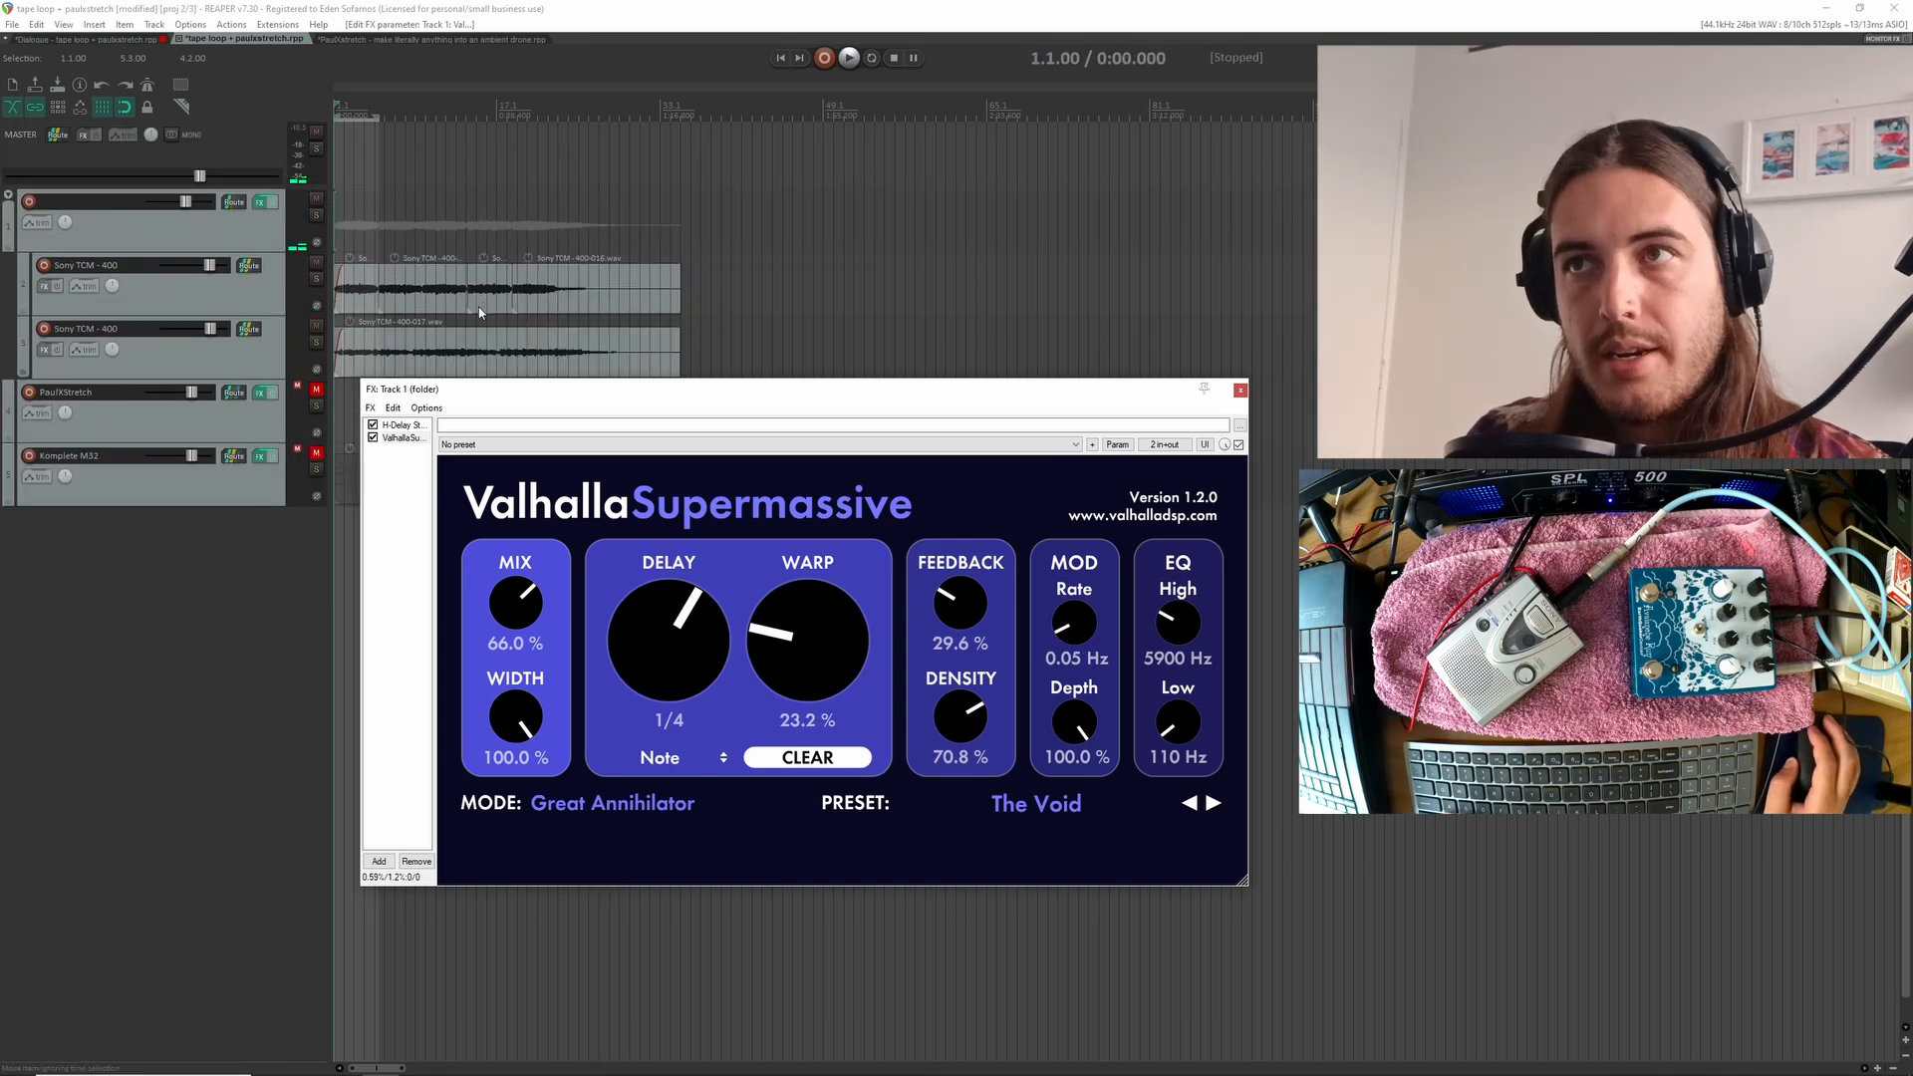
{"action": "key", "text": "Escape"}
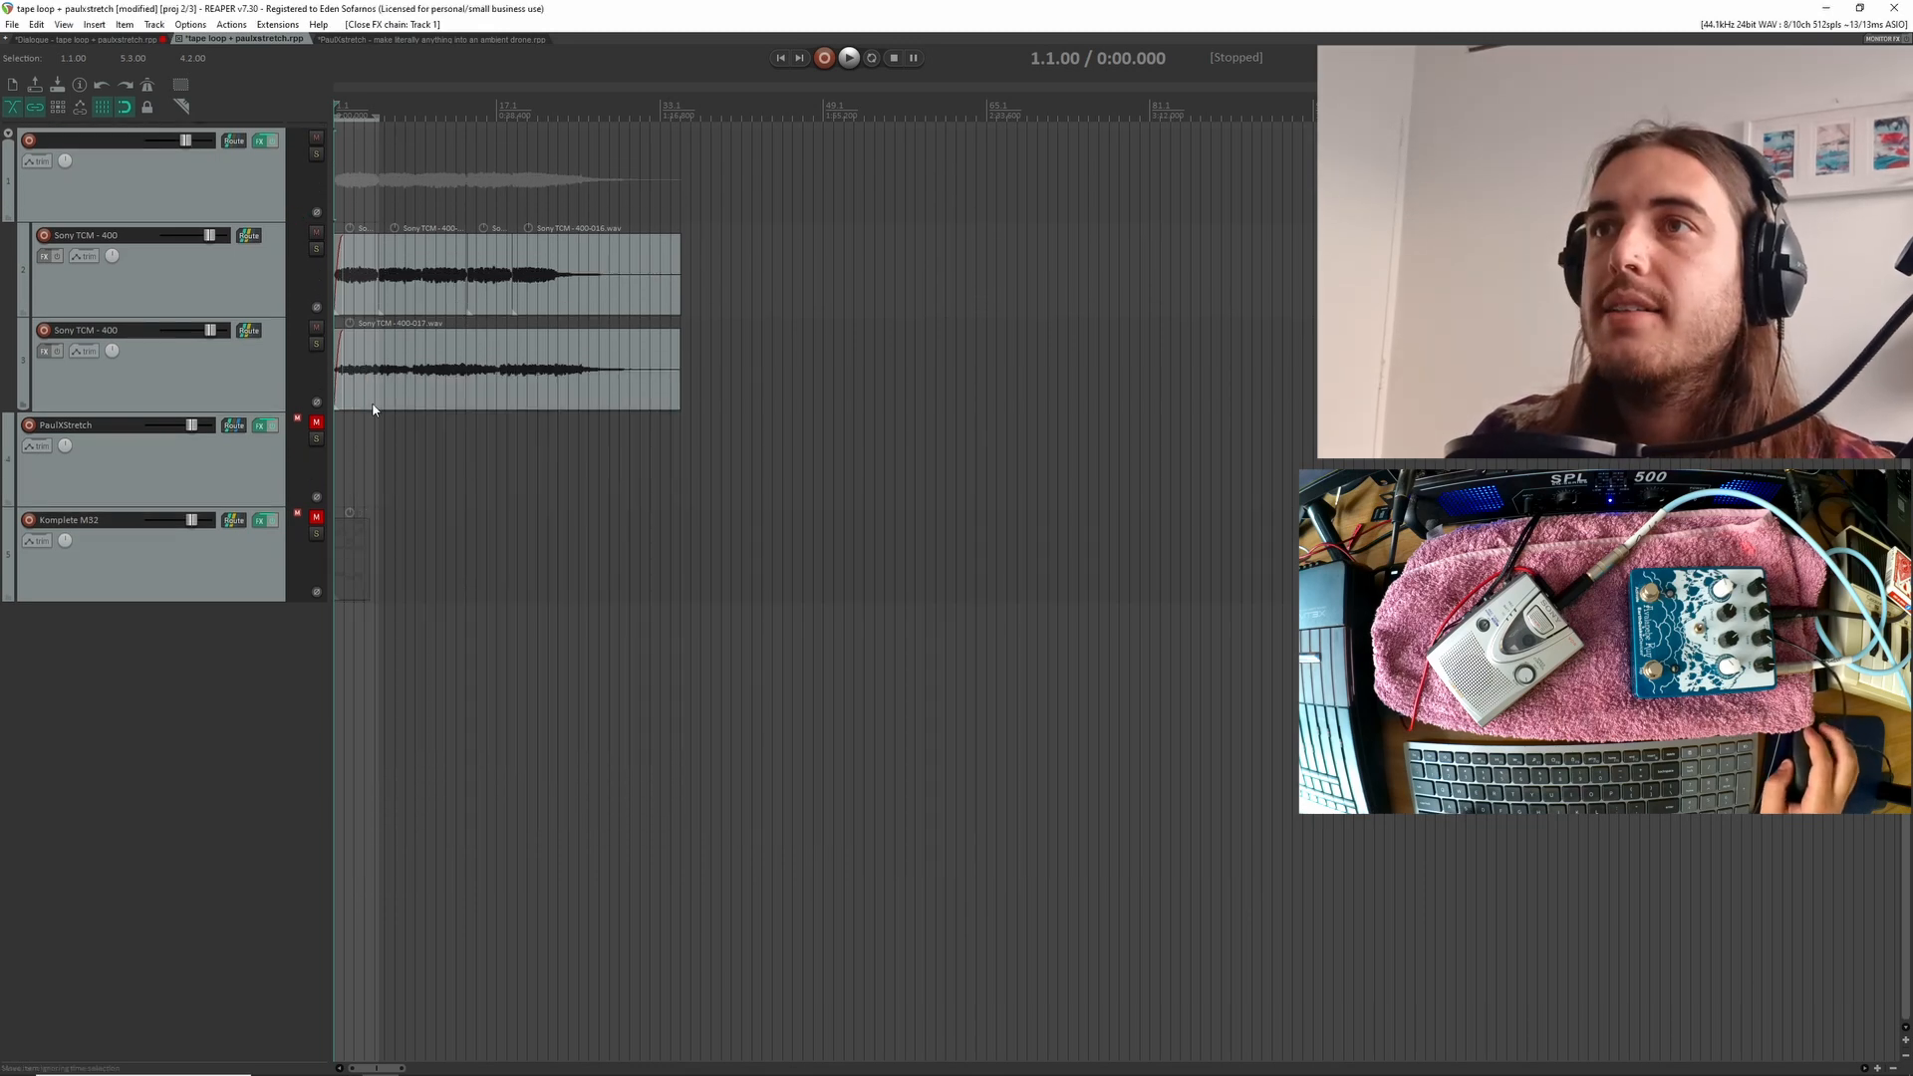
Add a new track directly below the second Sony TCM - 400 track and select the PaulXStretch track
{"action": "scroll", "coordinate": [377, 403], "scroll_direction": "up", "scroll_amount": 2}
{"action": "left_click", "coordinate": [206, 188]}
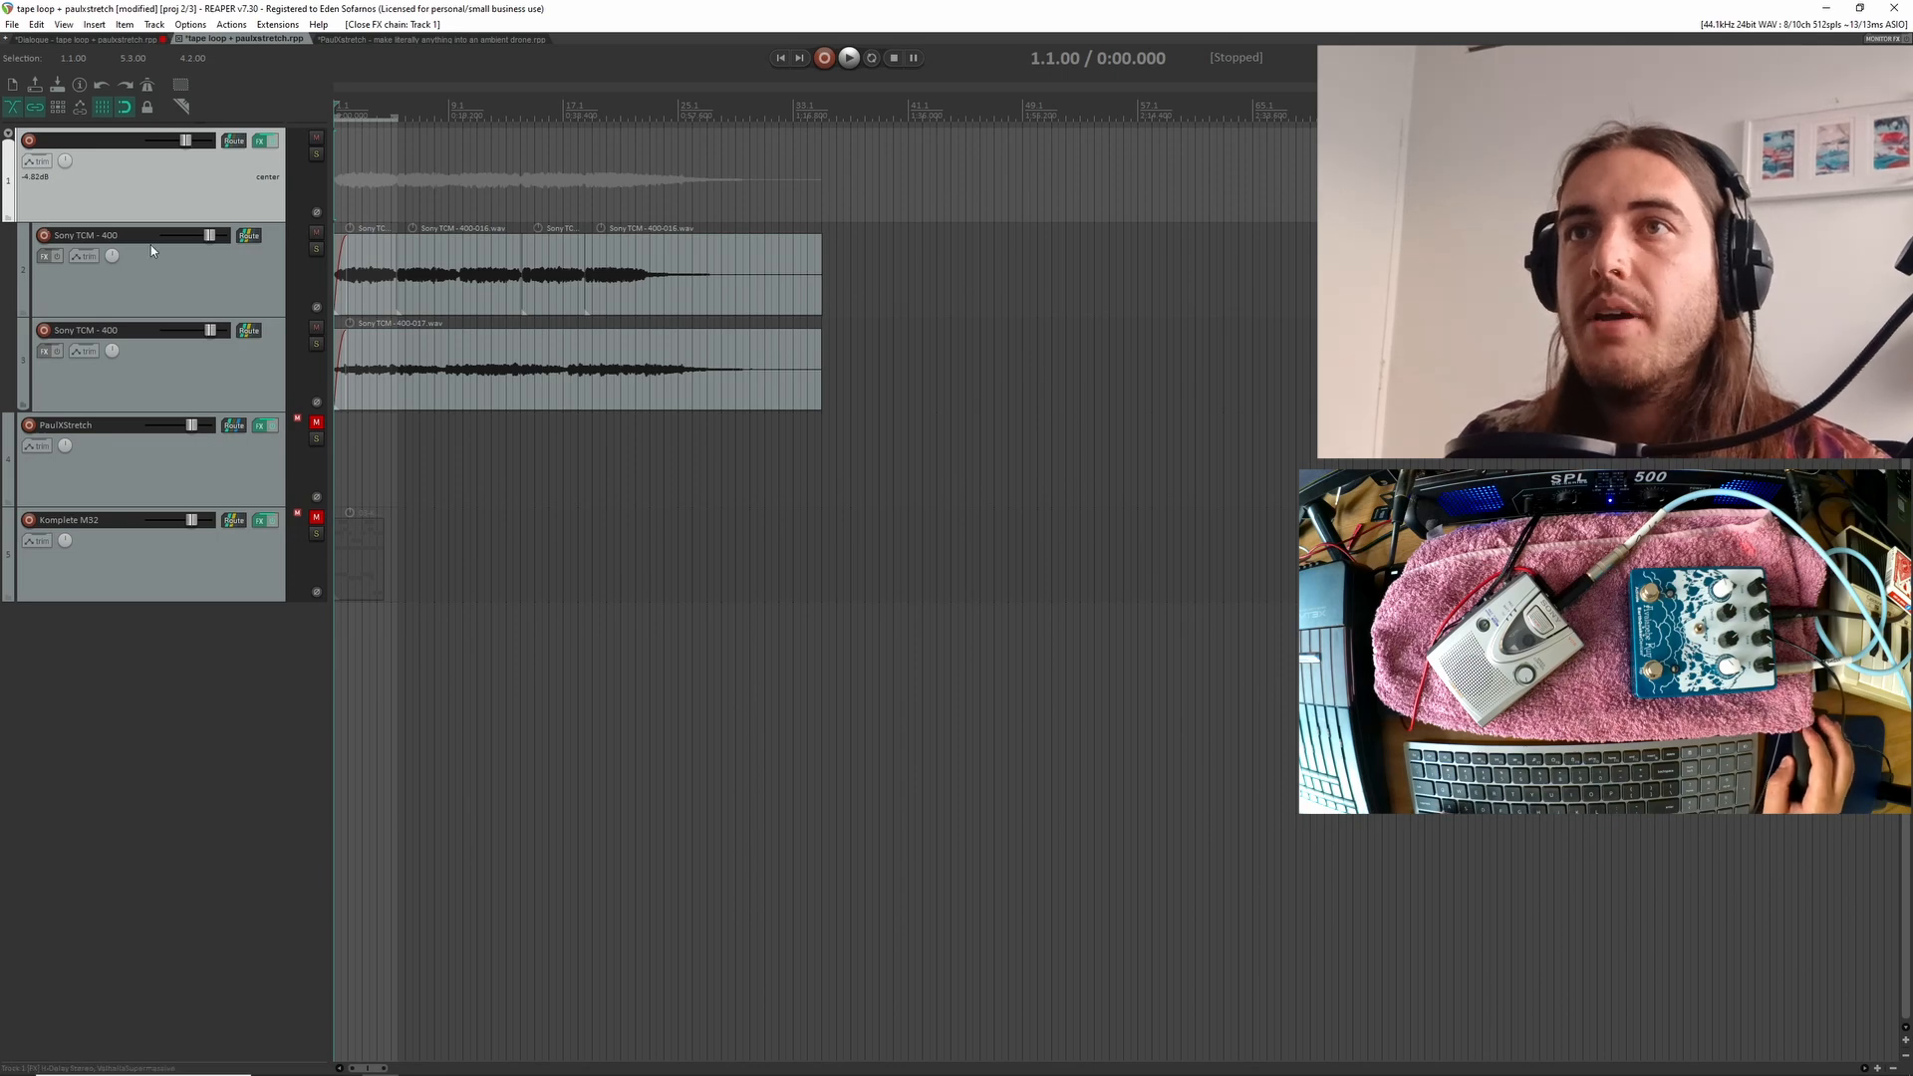
{"action": "left_click", "coordinate": [175, 380]}
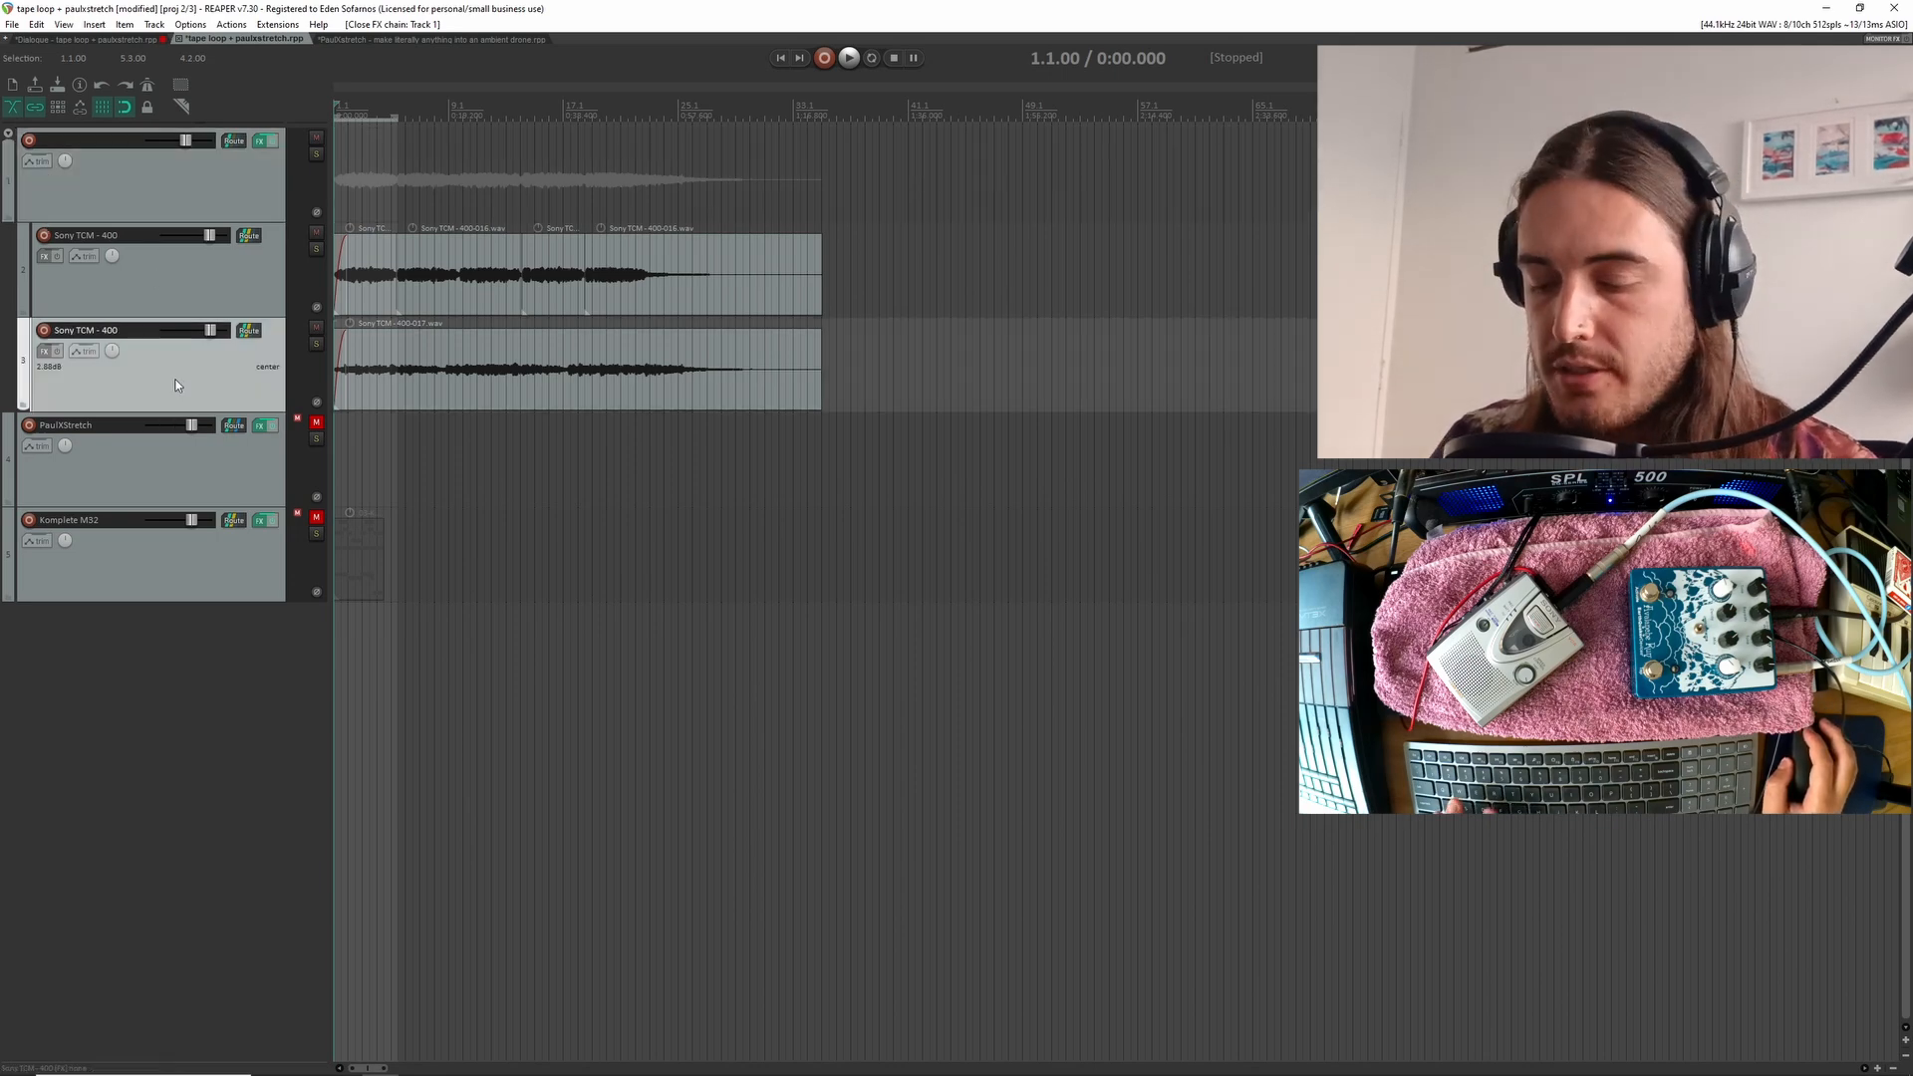
{"action": "key", "text": "ctrl+t"}
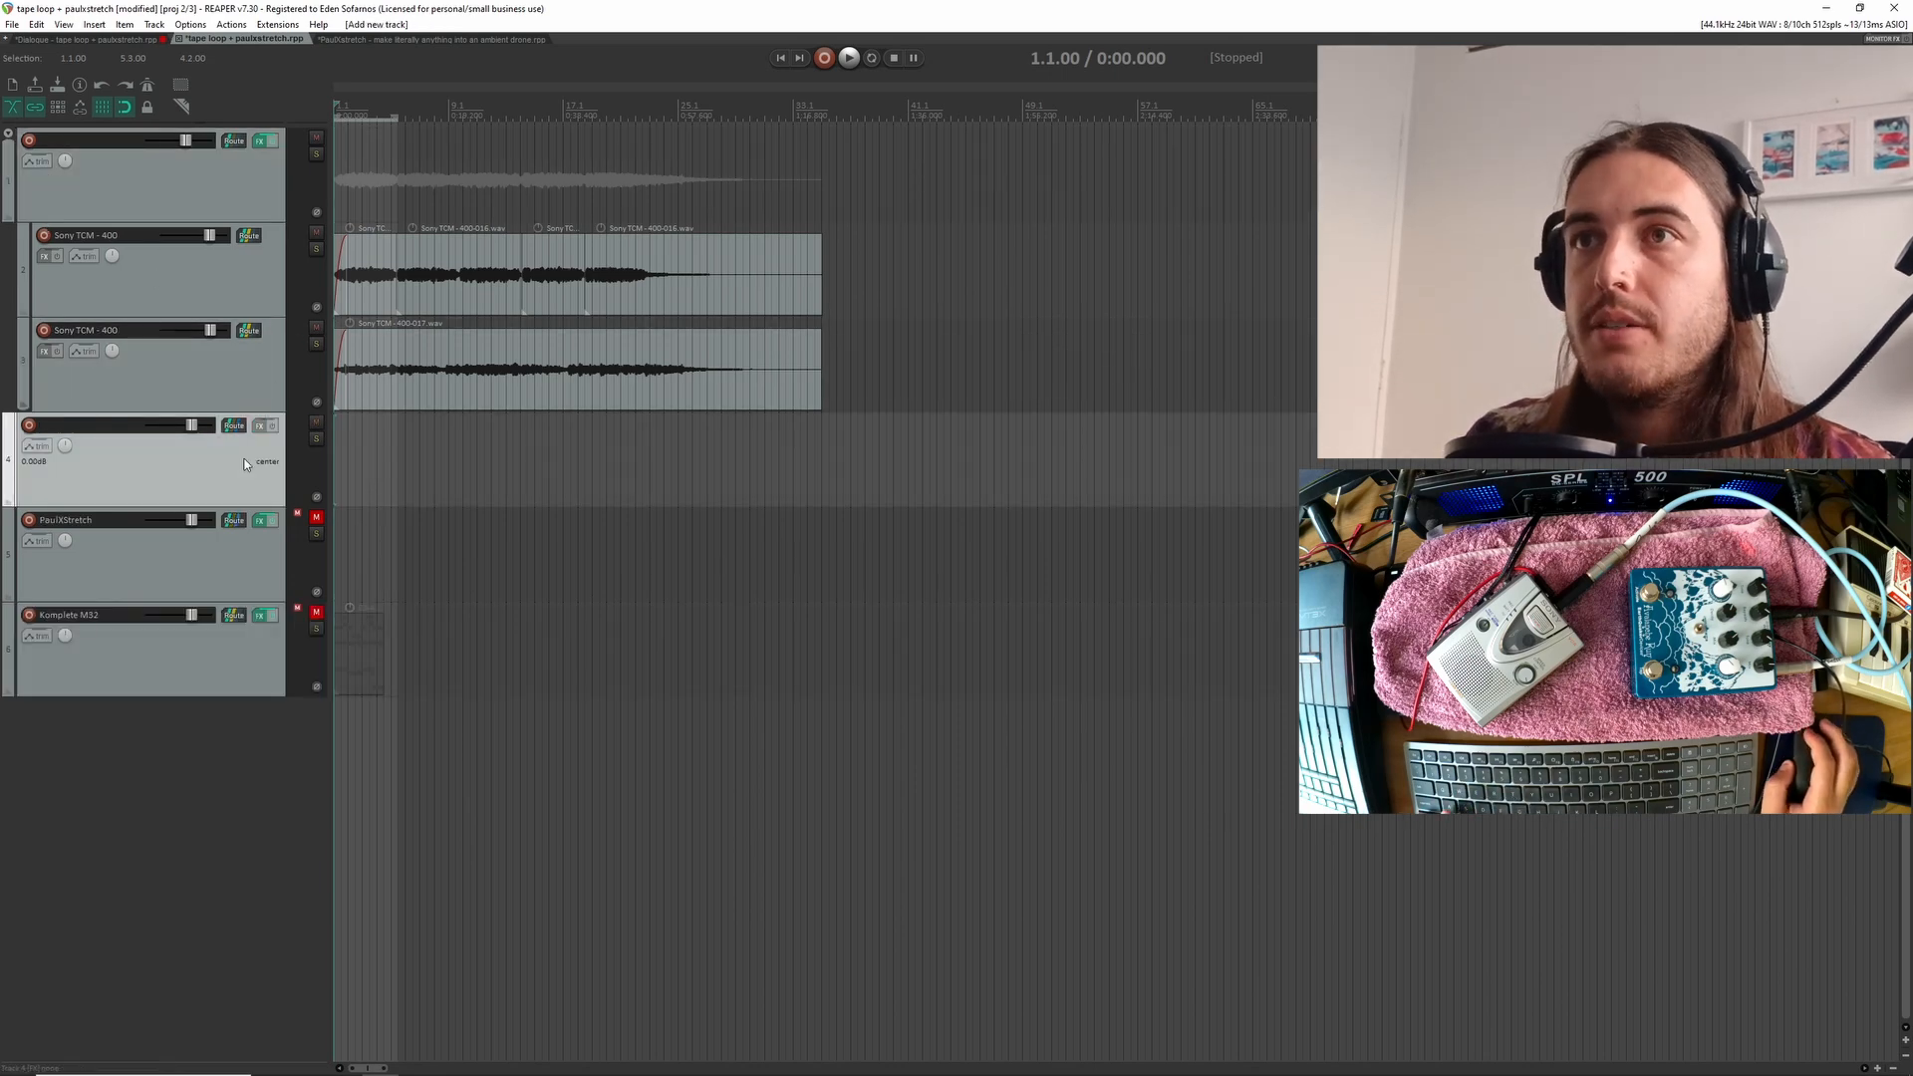
{"action": "left_click", "coordinate": [212, 569]}
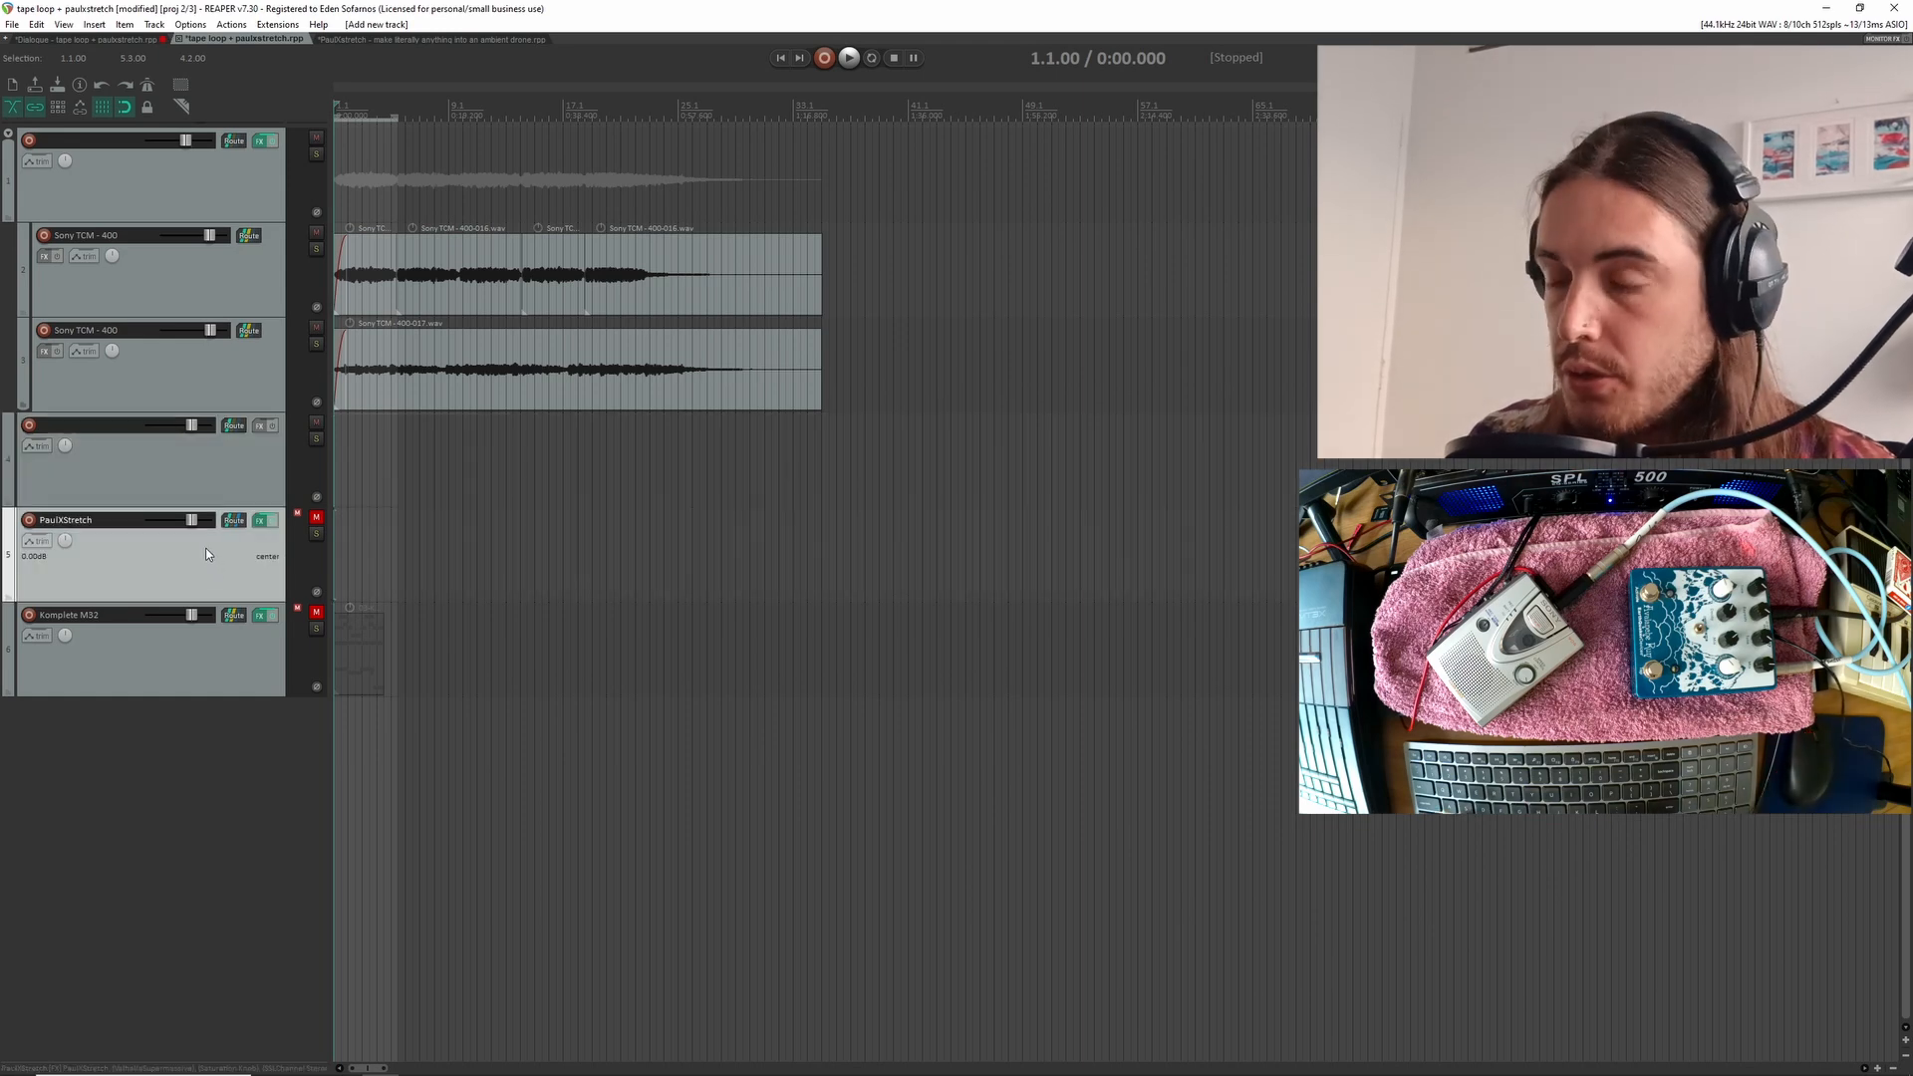
{"action": "key", "text": "ctrl+m"}
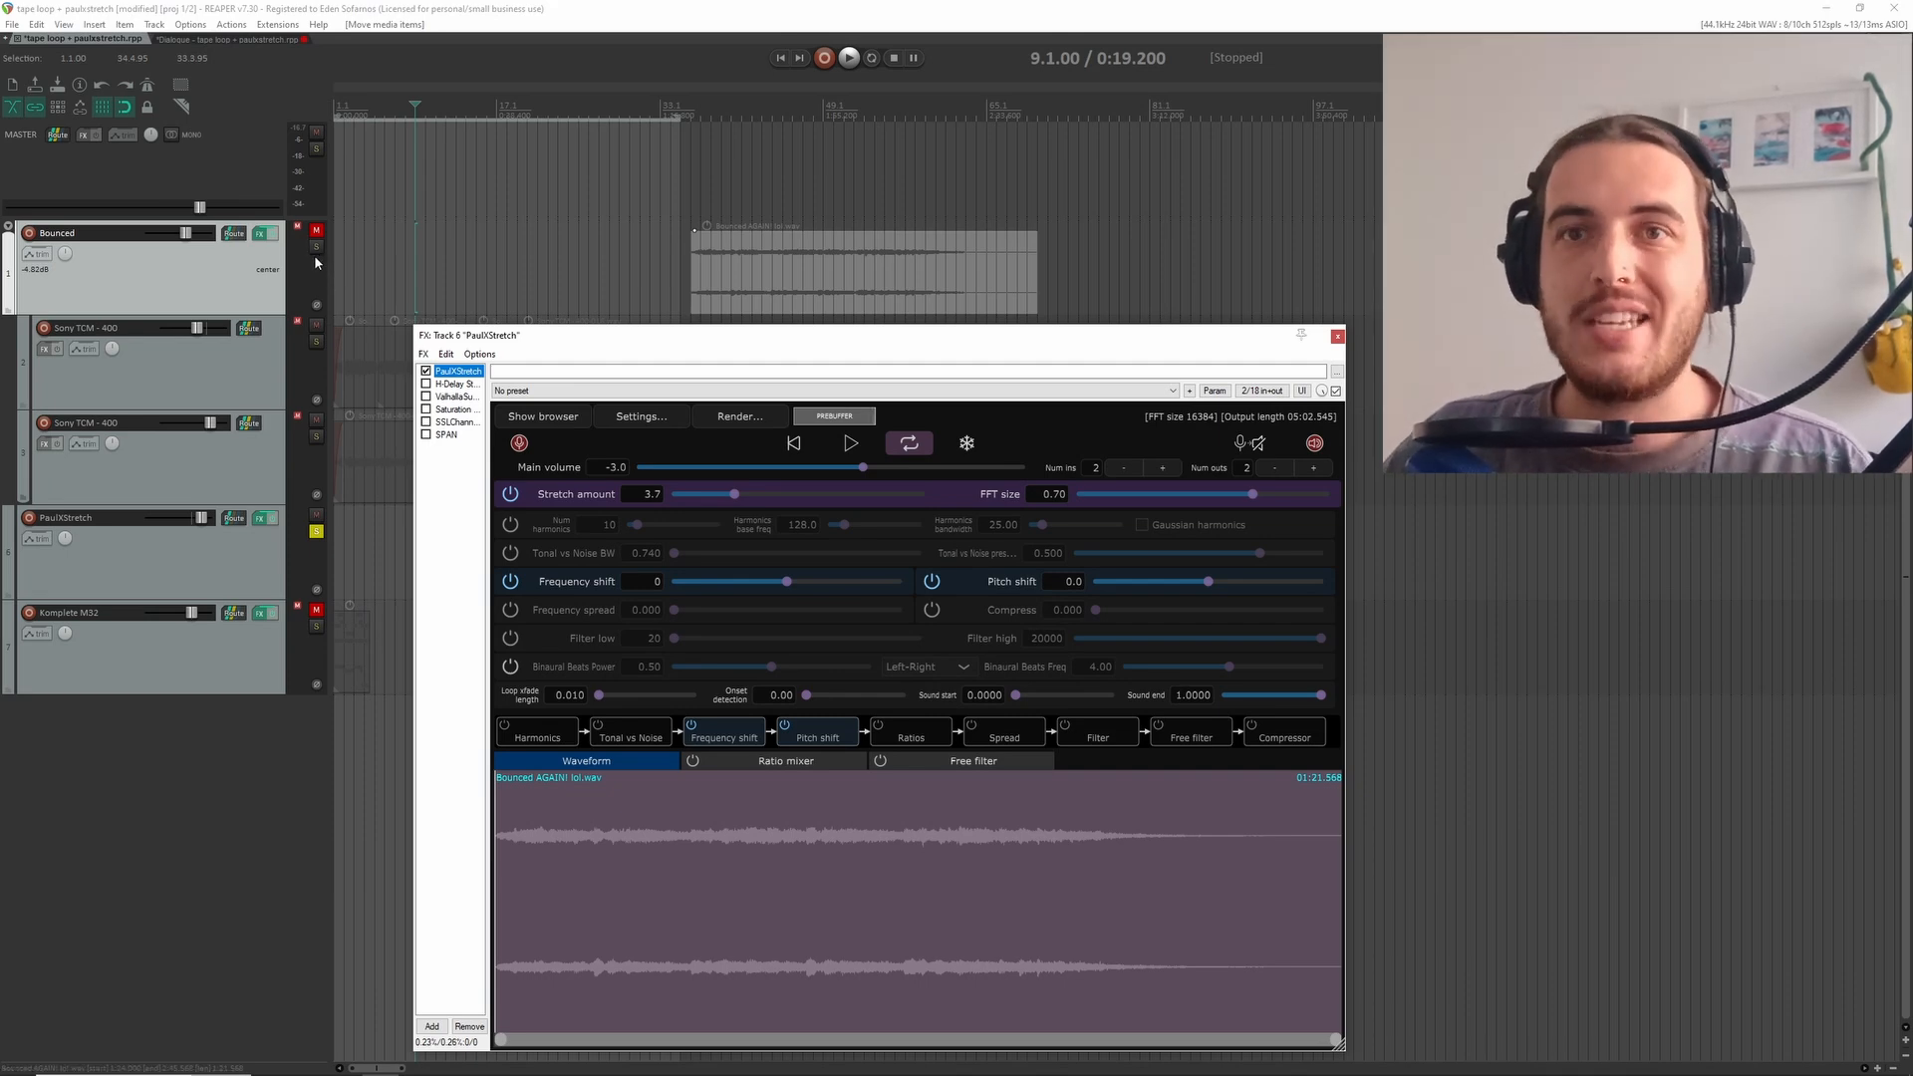
Bypass the Bounced track's effects and audition its take in solo, turning solo off again when playback is stopped
{"action": "left_click", "coordinate": [316, 246]}
{"action": "left_click", "coordinate": [274, 239]}
{"action": "key", "text": "space"}
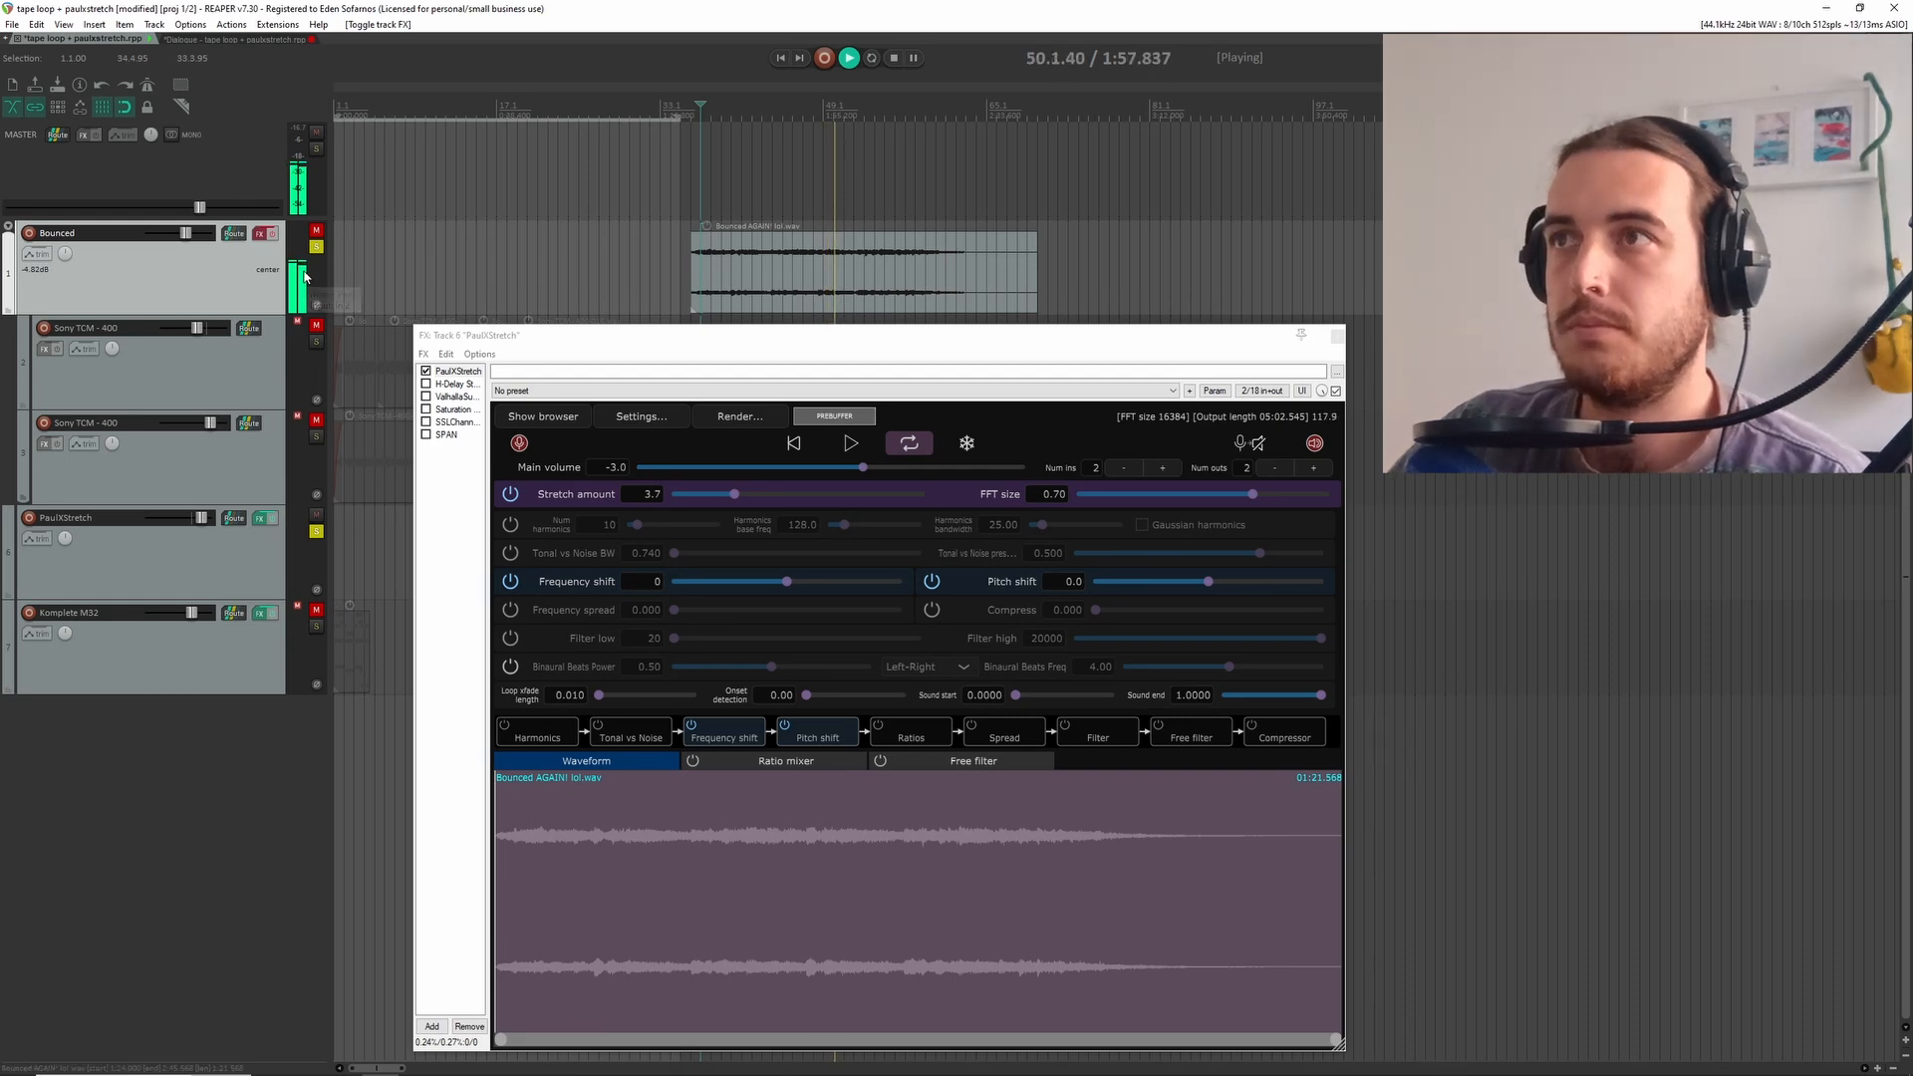
{"action": "key", "text": "space"}
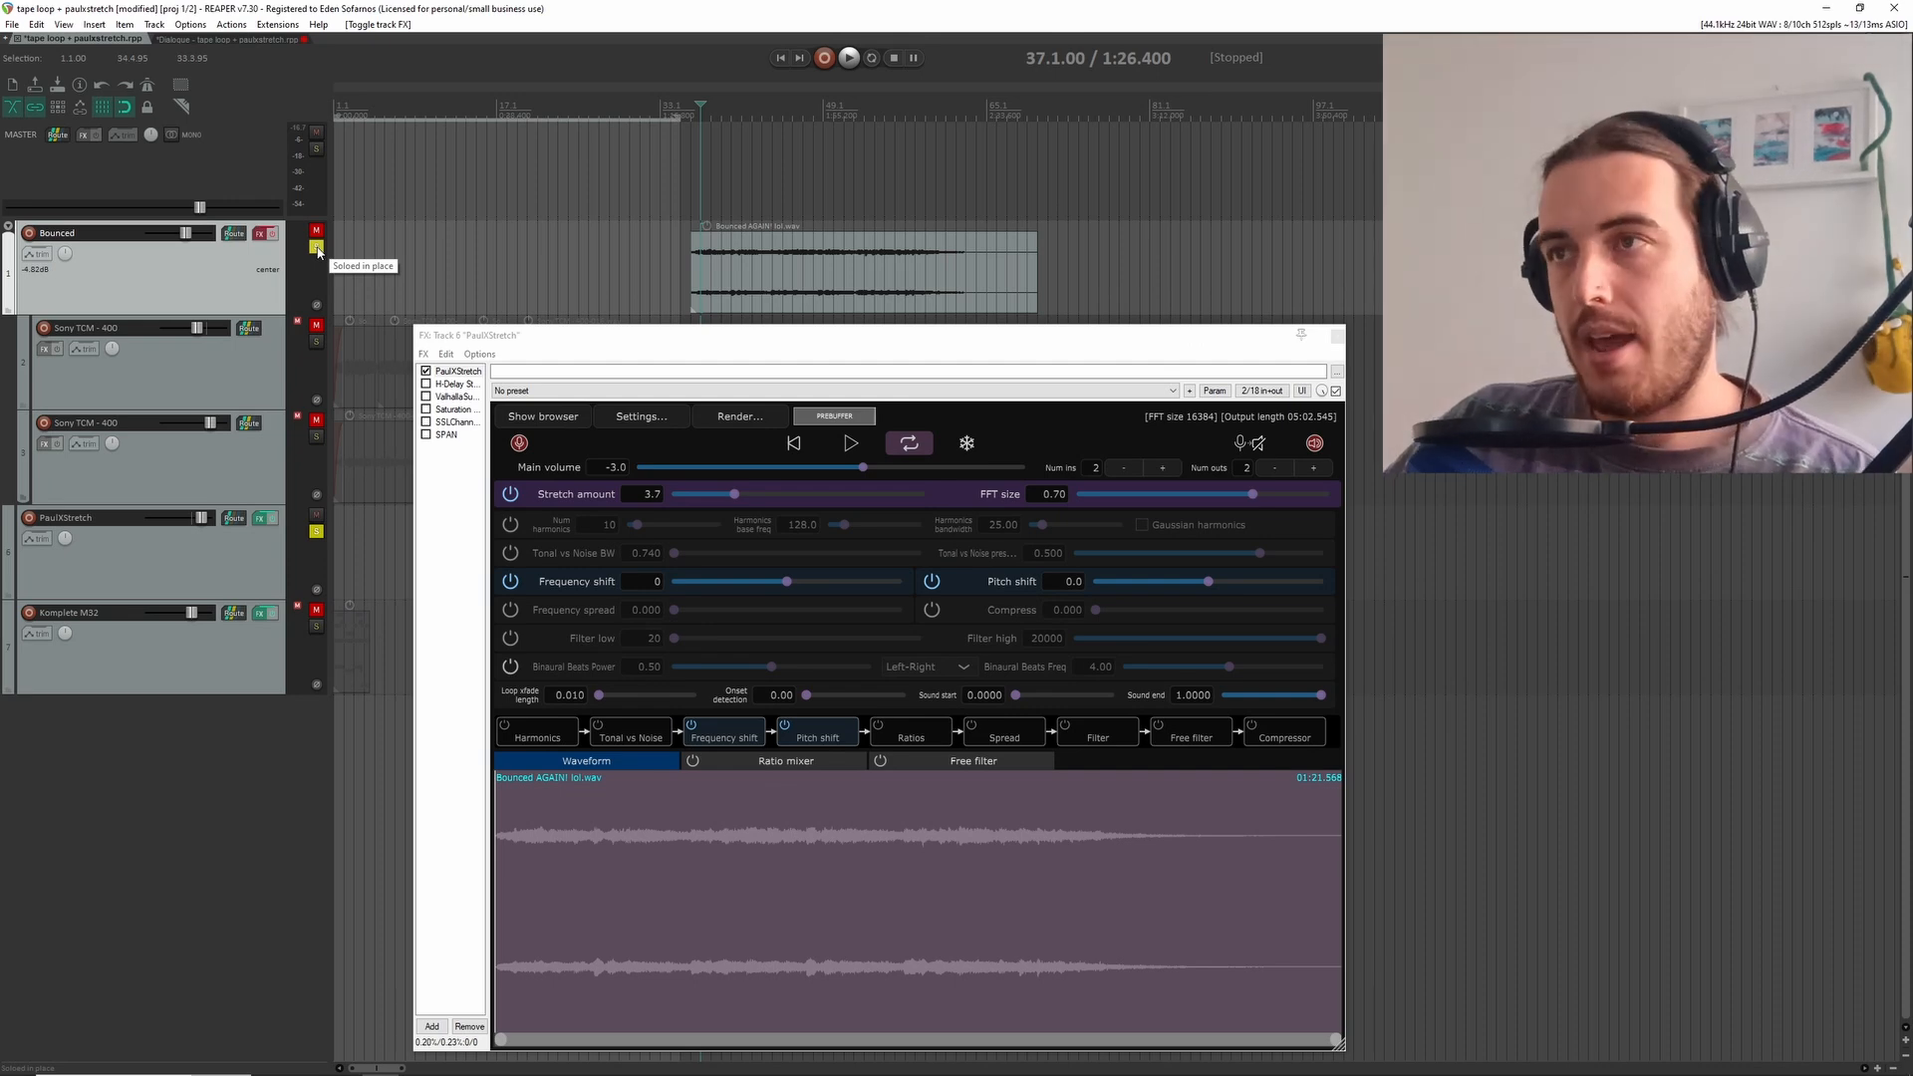
{"action": "left_click", "coordinate": [317, 248]}
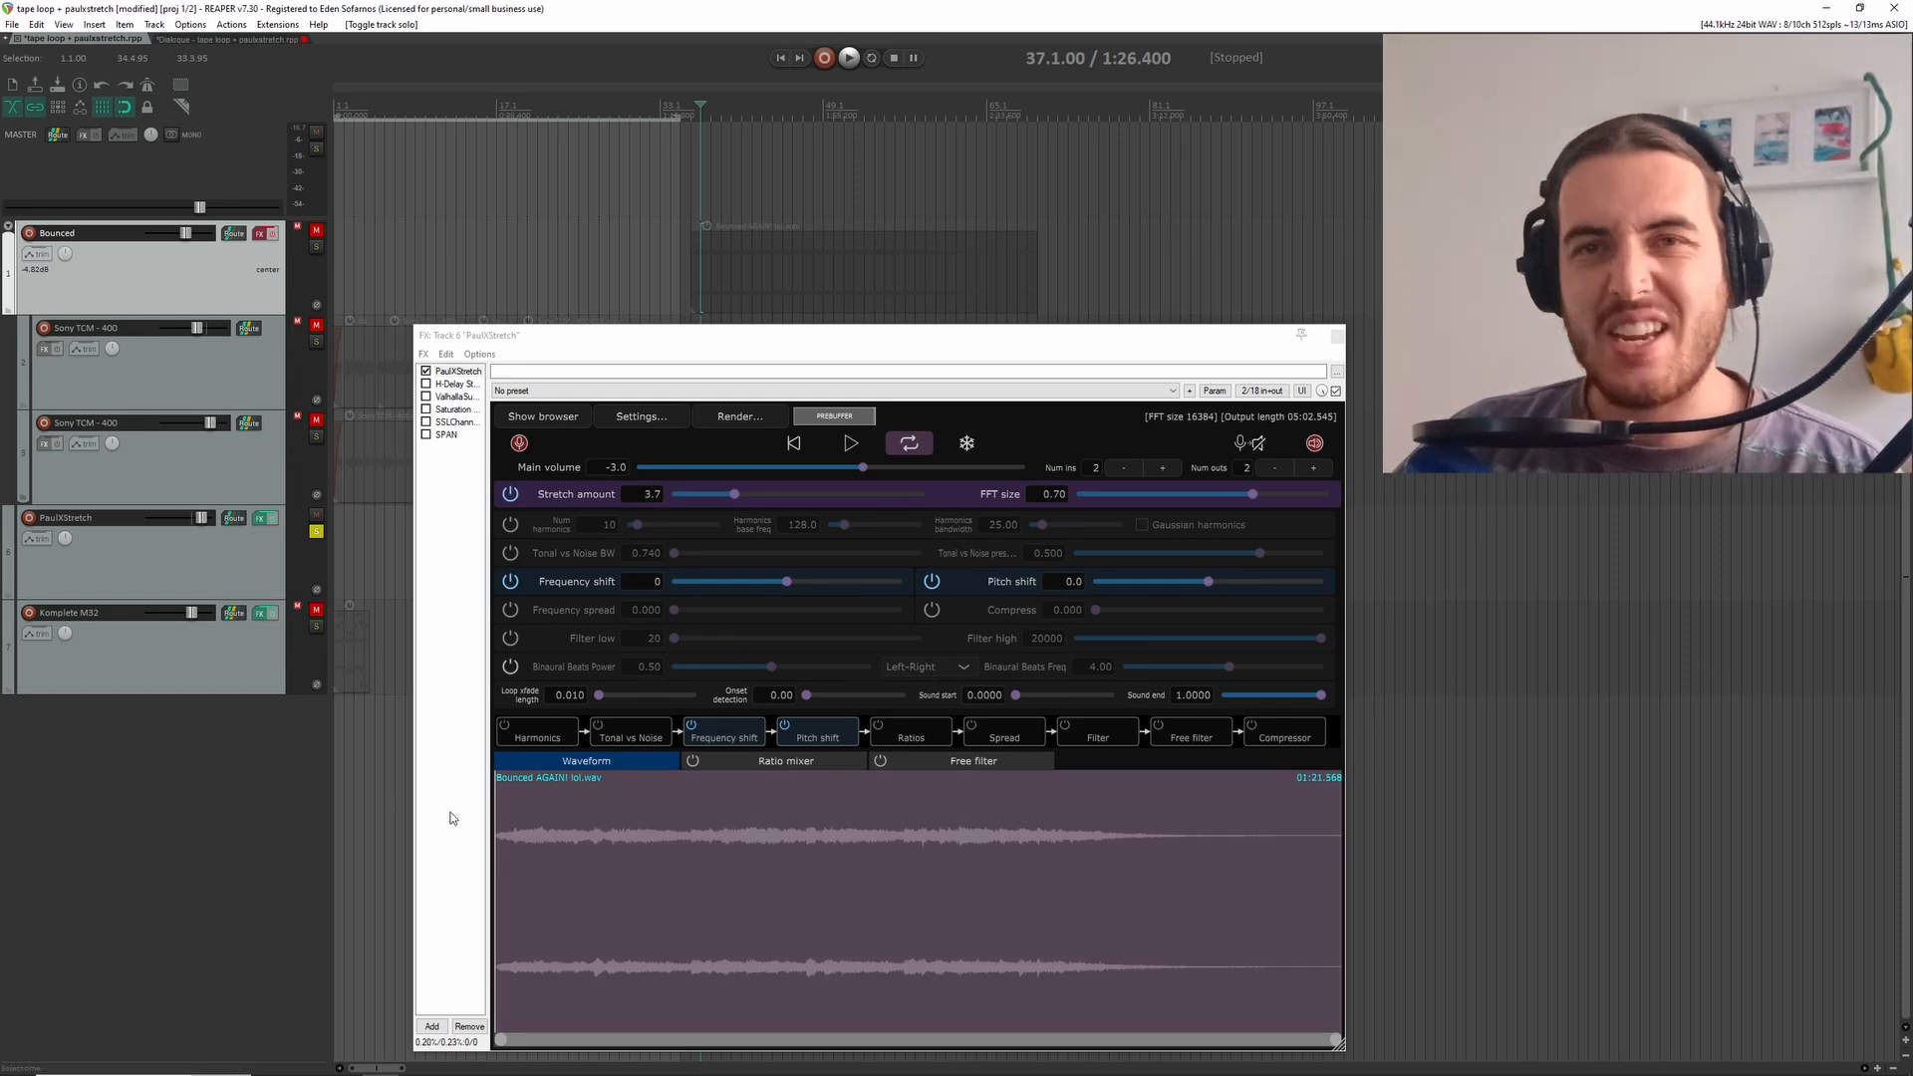
Audition the Bounced AGAIN! lol.wav file in PaulXStretch from near its start at the 3.7 stretch amount
{"action": "left_click", "coordinate": [532, 778]}
{"action": "key", "text": "space"}
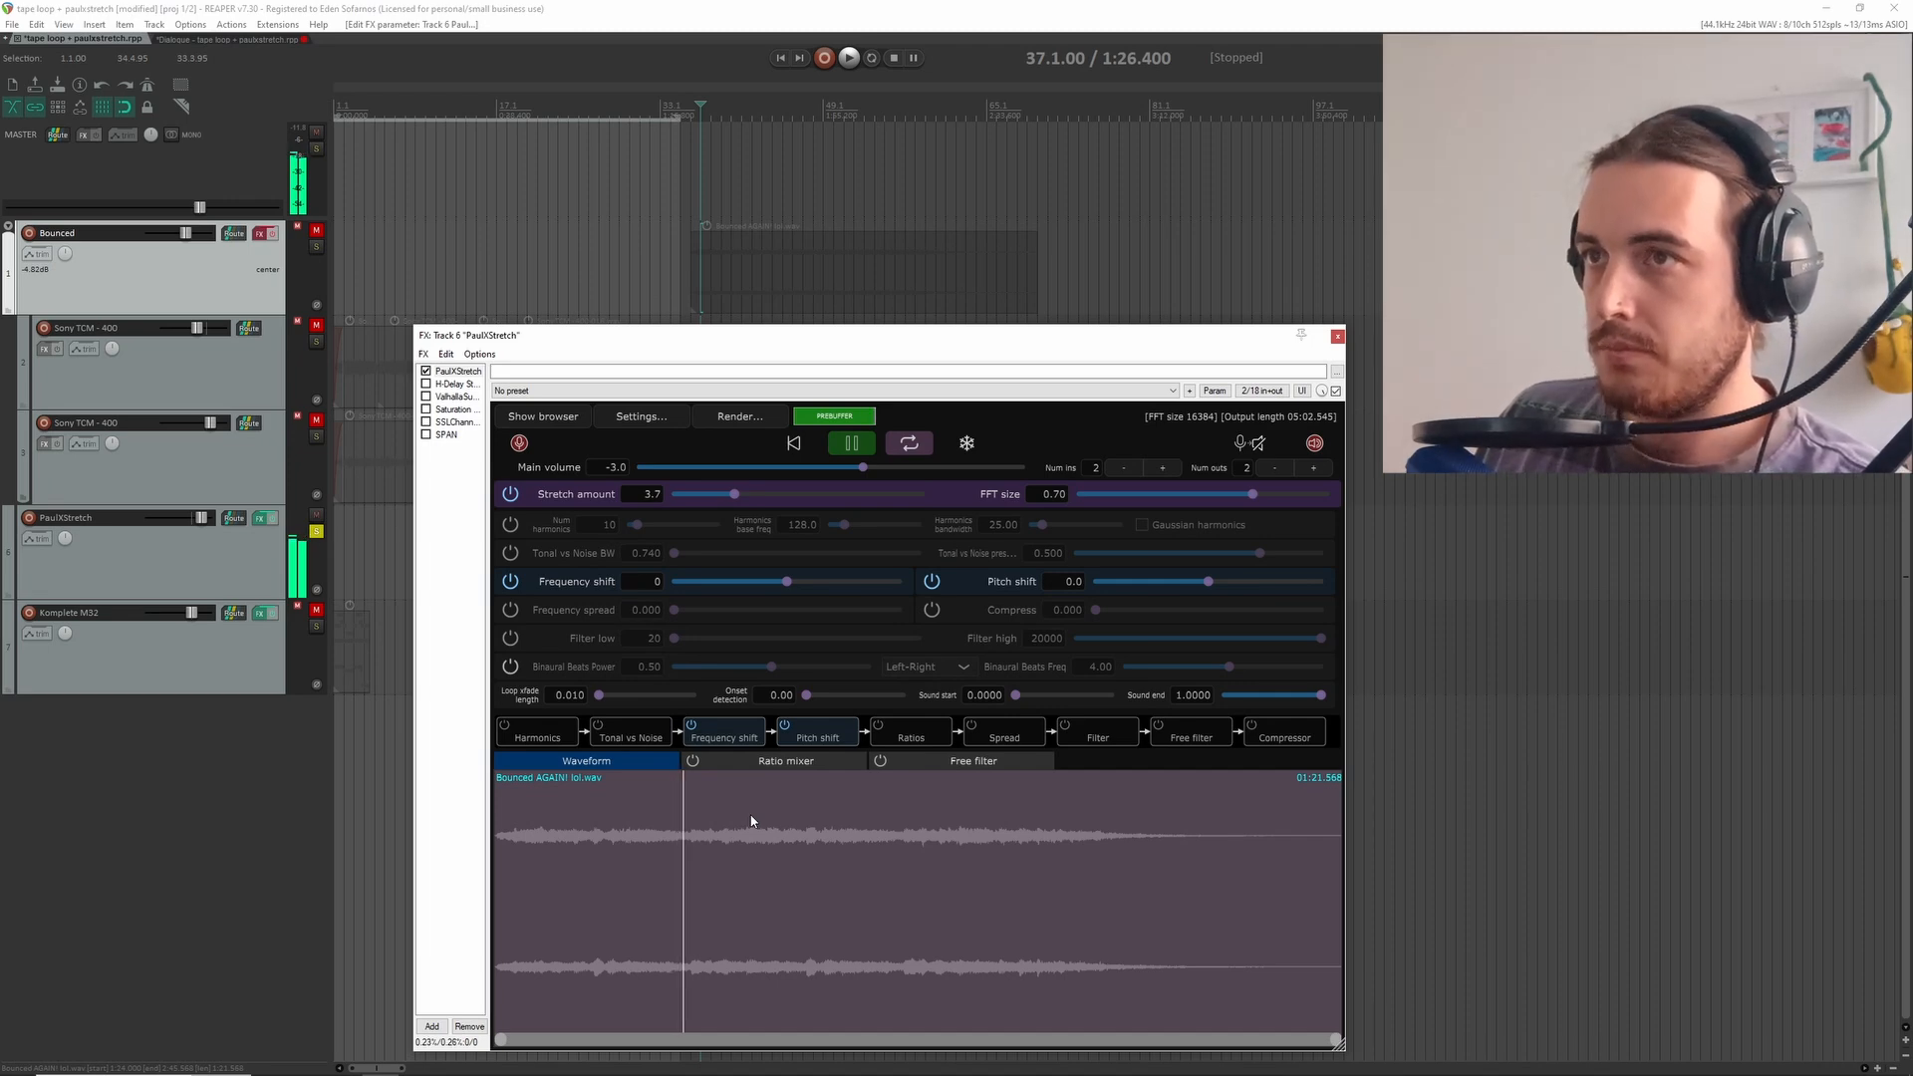
{"action": "key", "text": "space"}
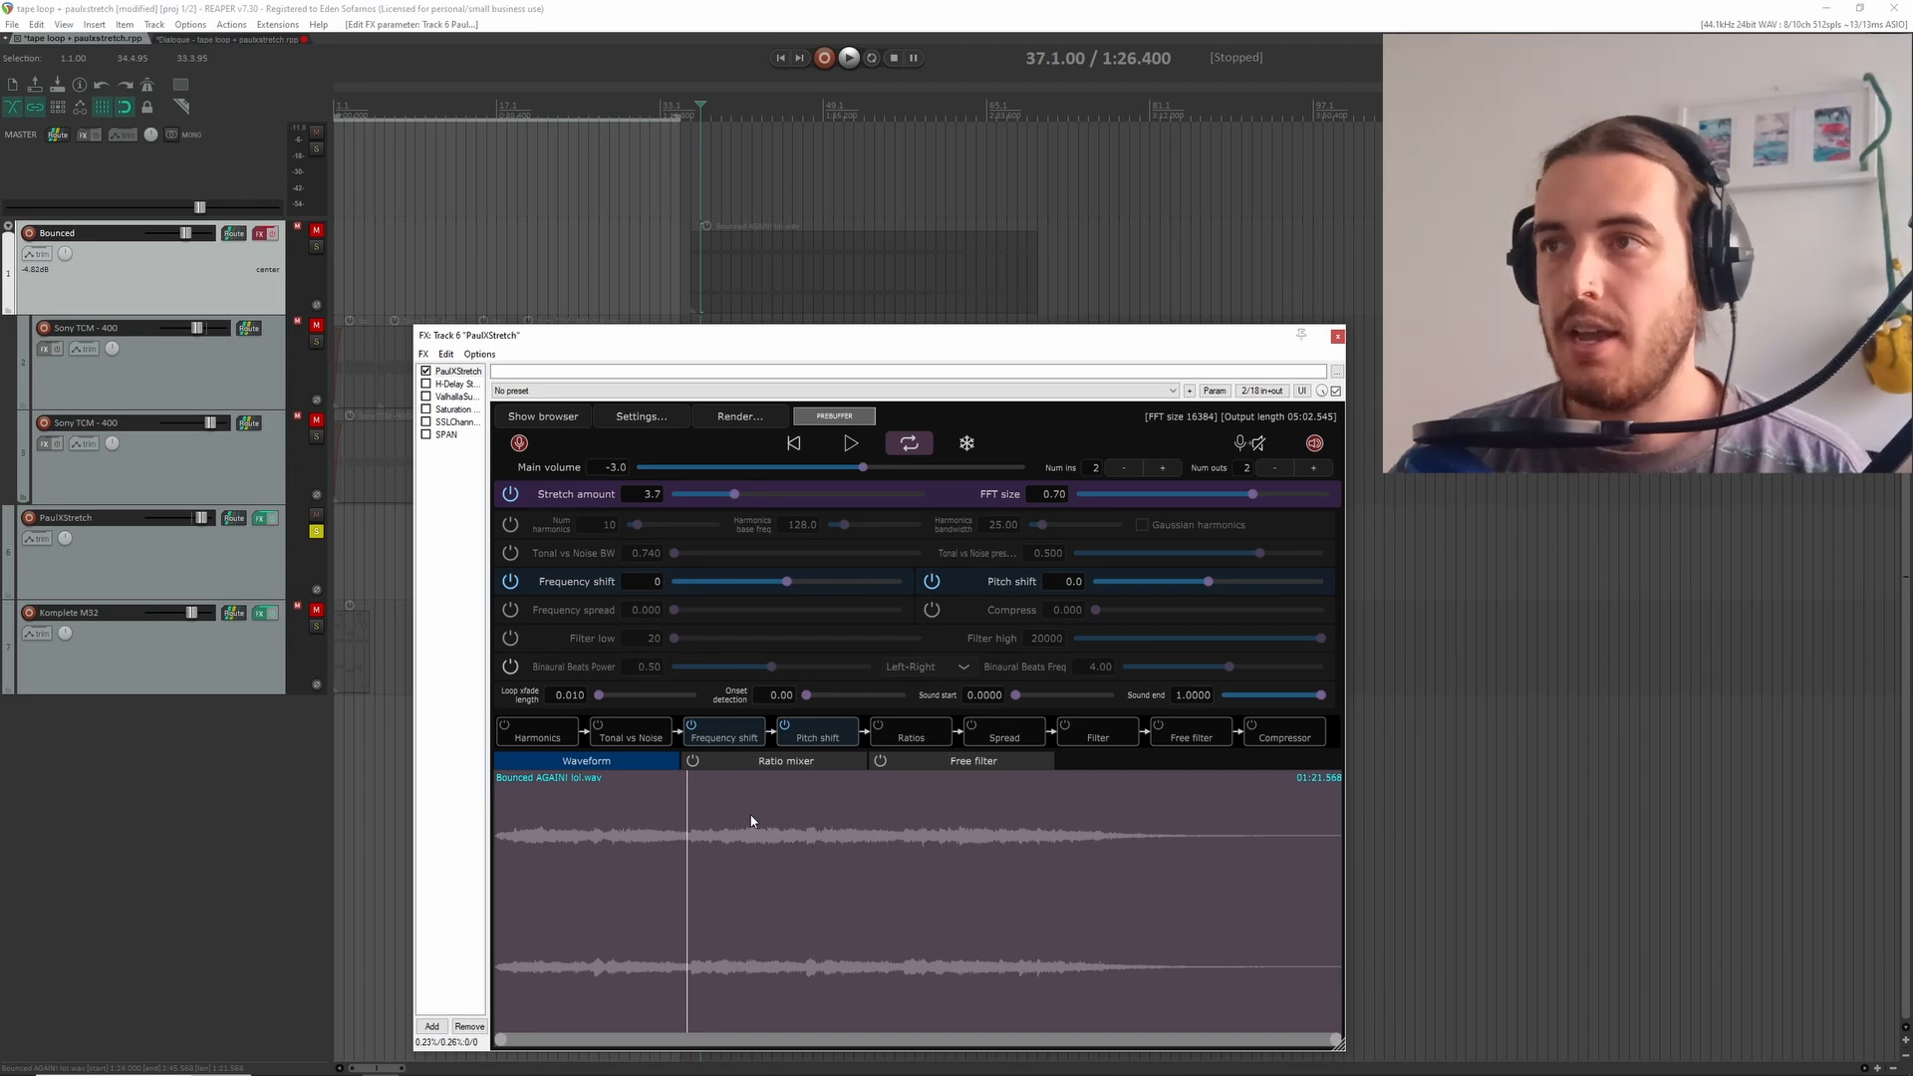
Set PaulXStretch's stretch amount to 26.5 and play the loaded file from an early point in its waveform
{"action": "left_click_drag", "start_coordinate": [734, 497], "coordinate": [775, 504]}
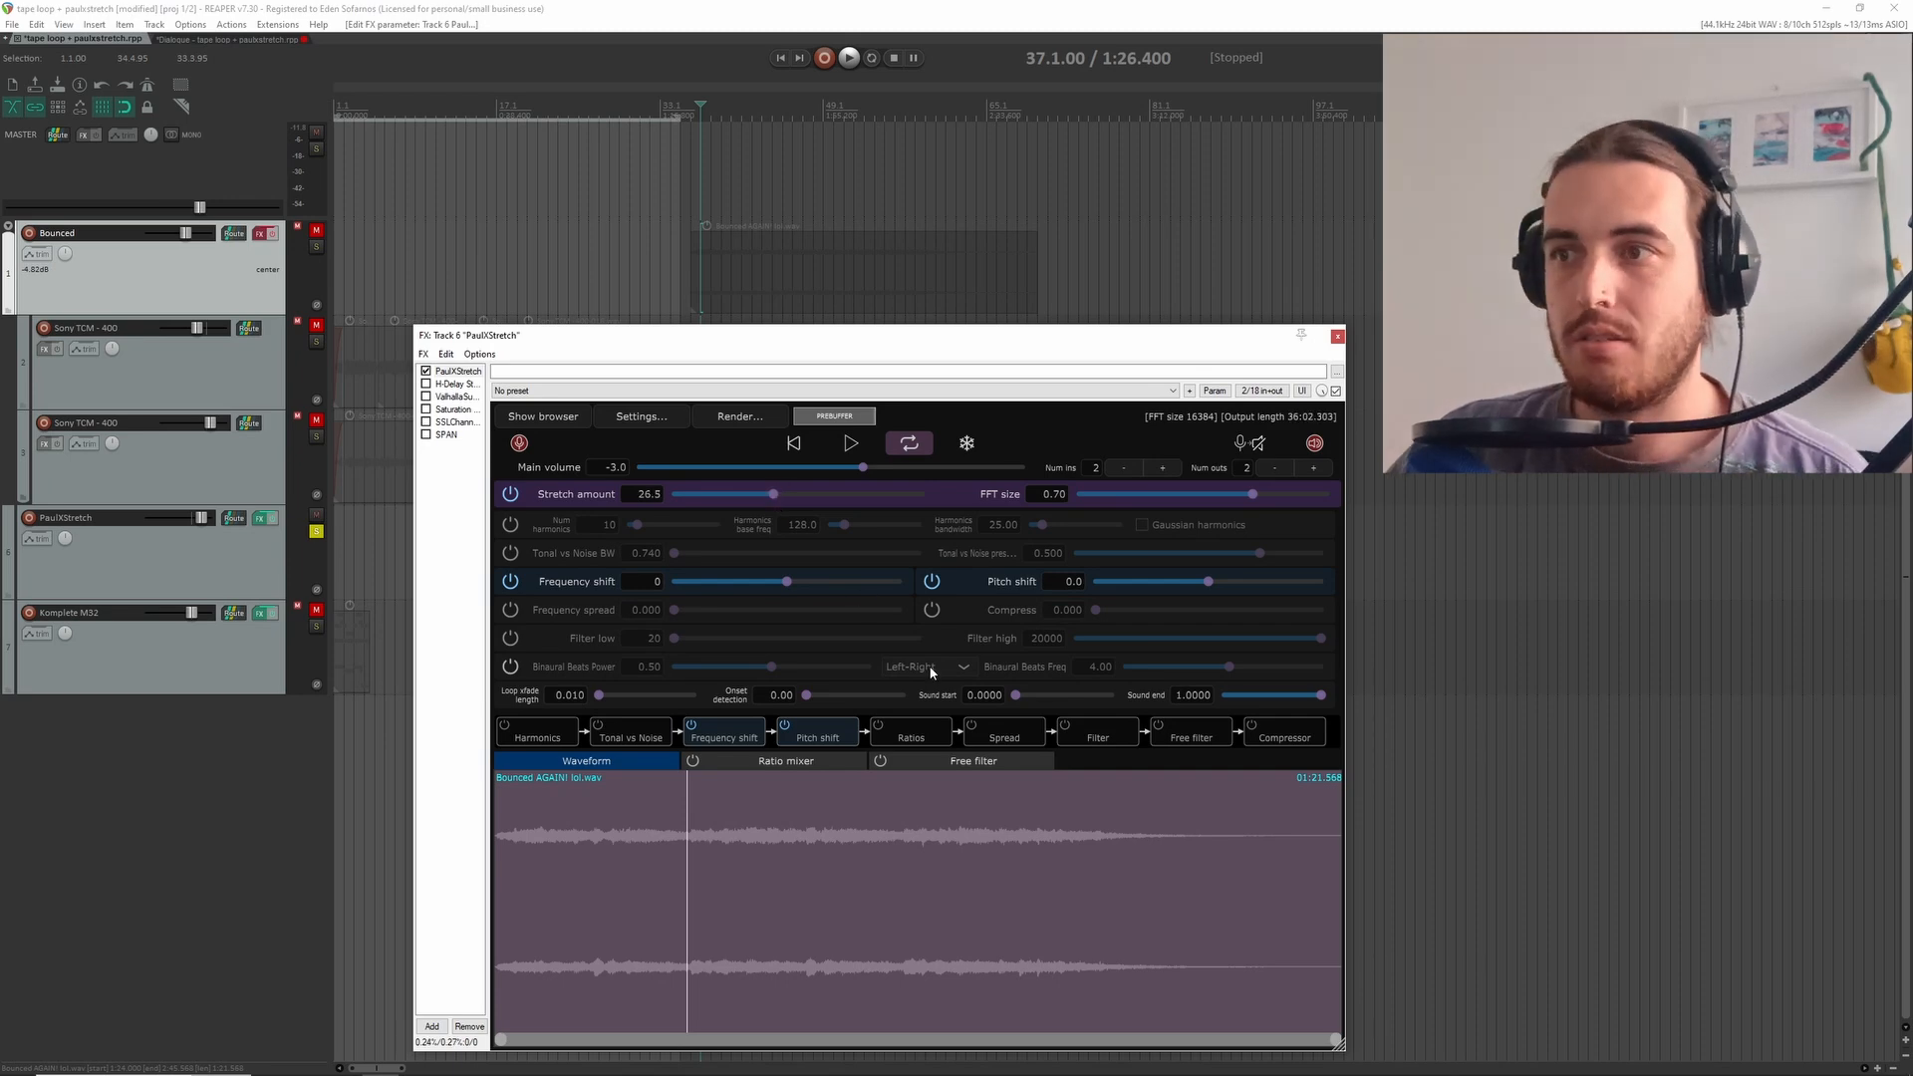
{"action": "left_click", "coordinate": [604, 794]}
{"action": "left_click", "coordinate": [592, 797]}
{"action": "key", "text": "space"}
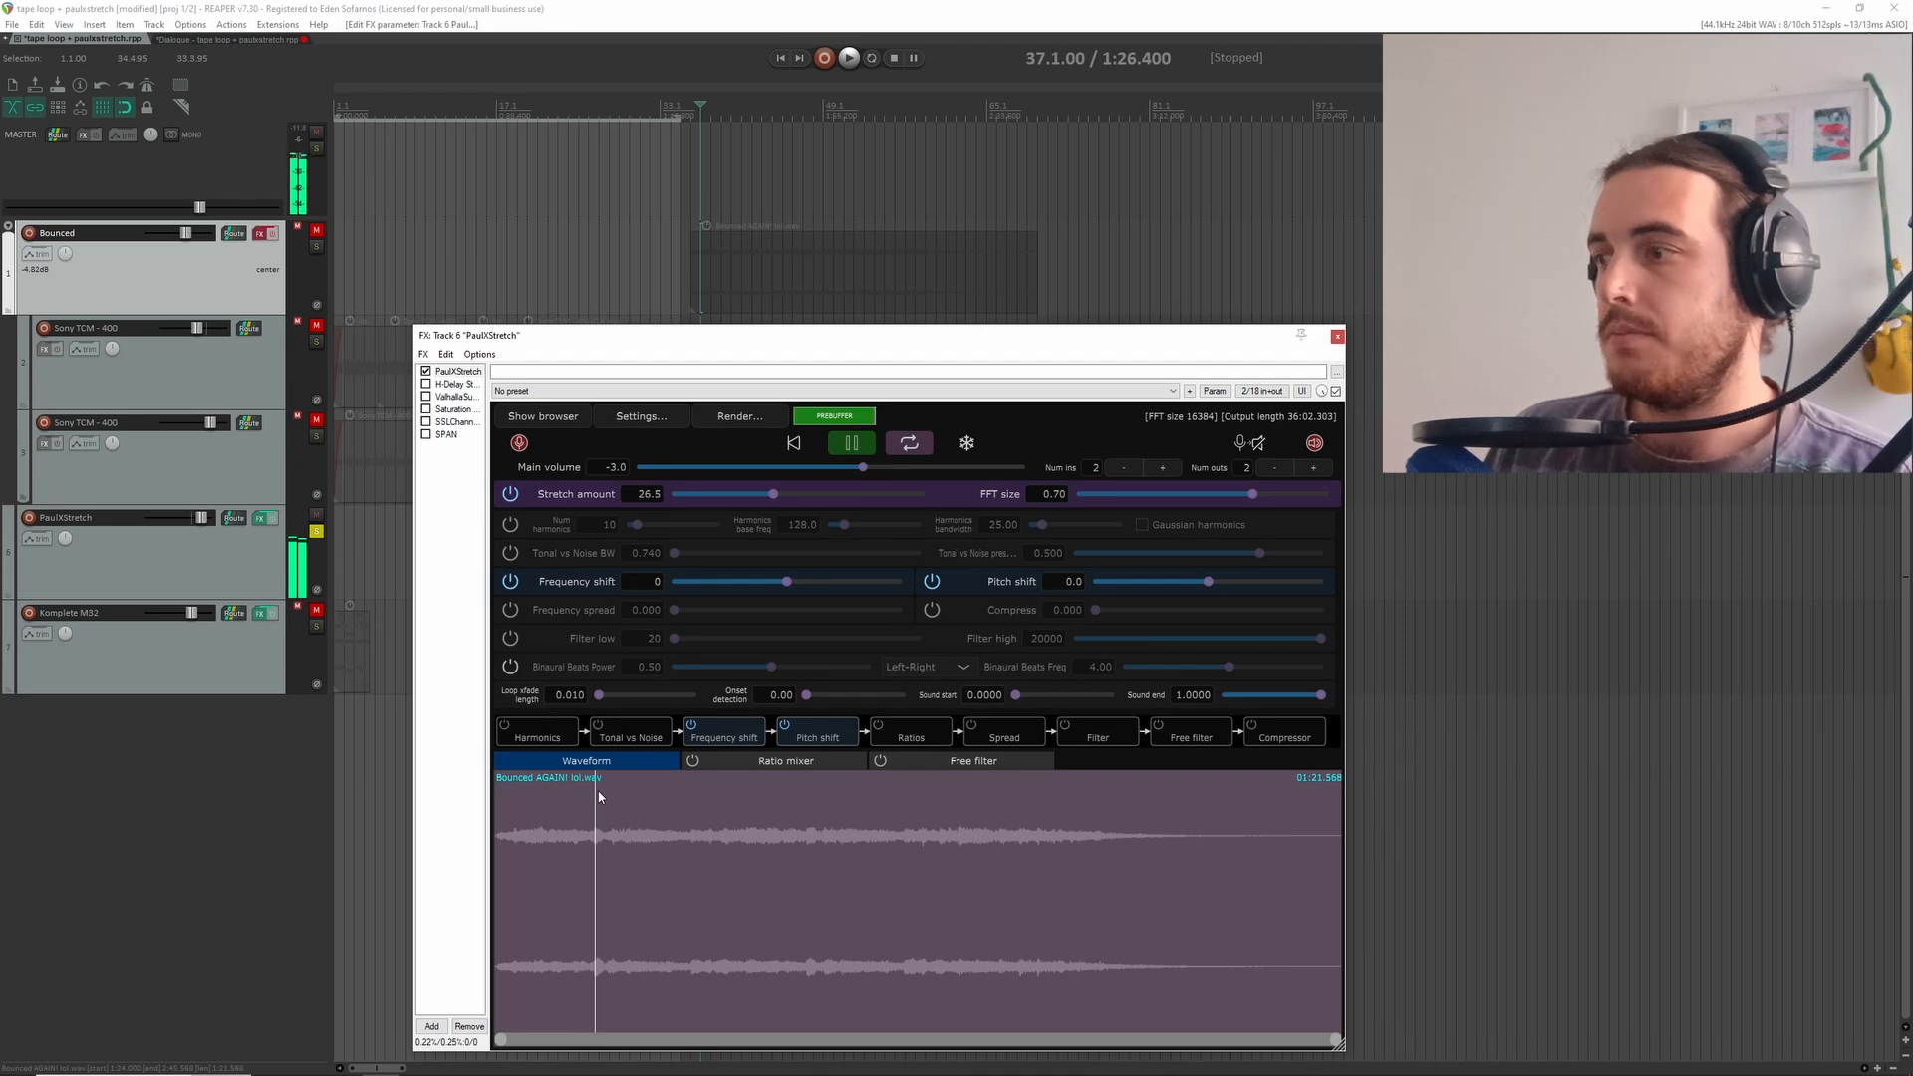
{"action": "left_click", "coordinate": [599, 794]}
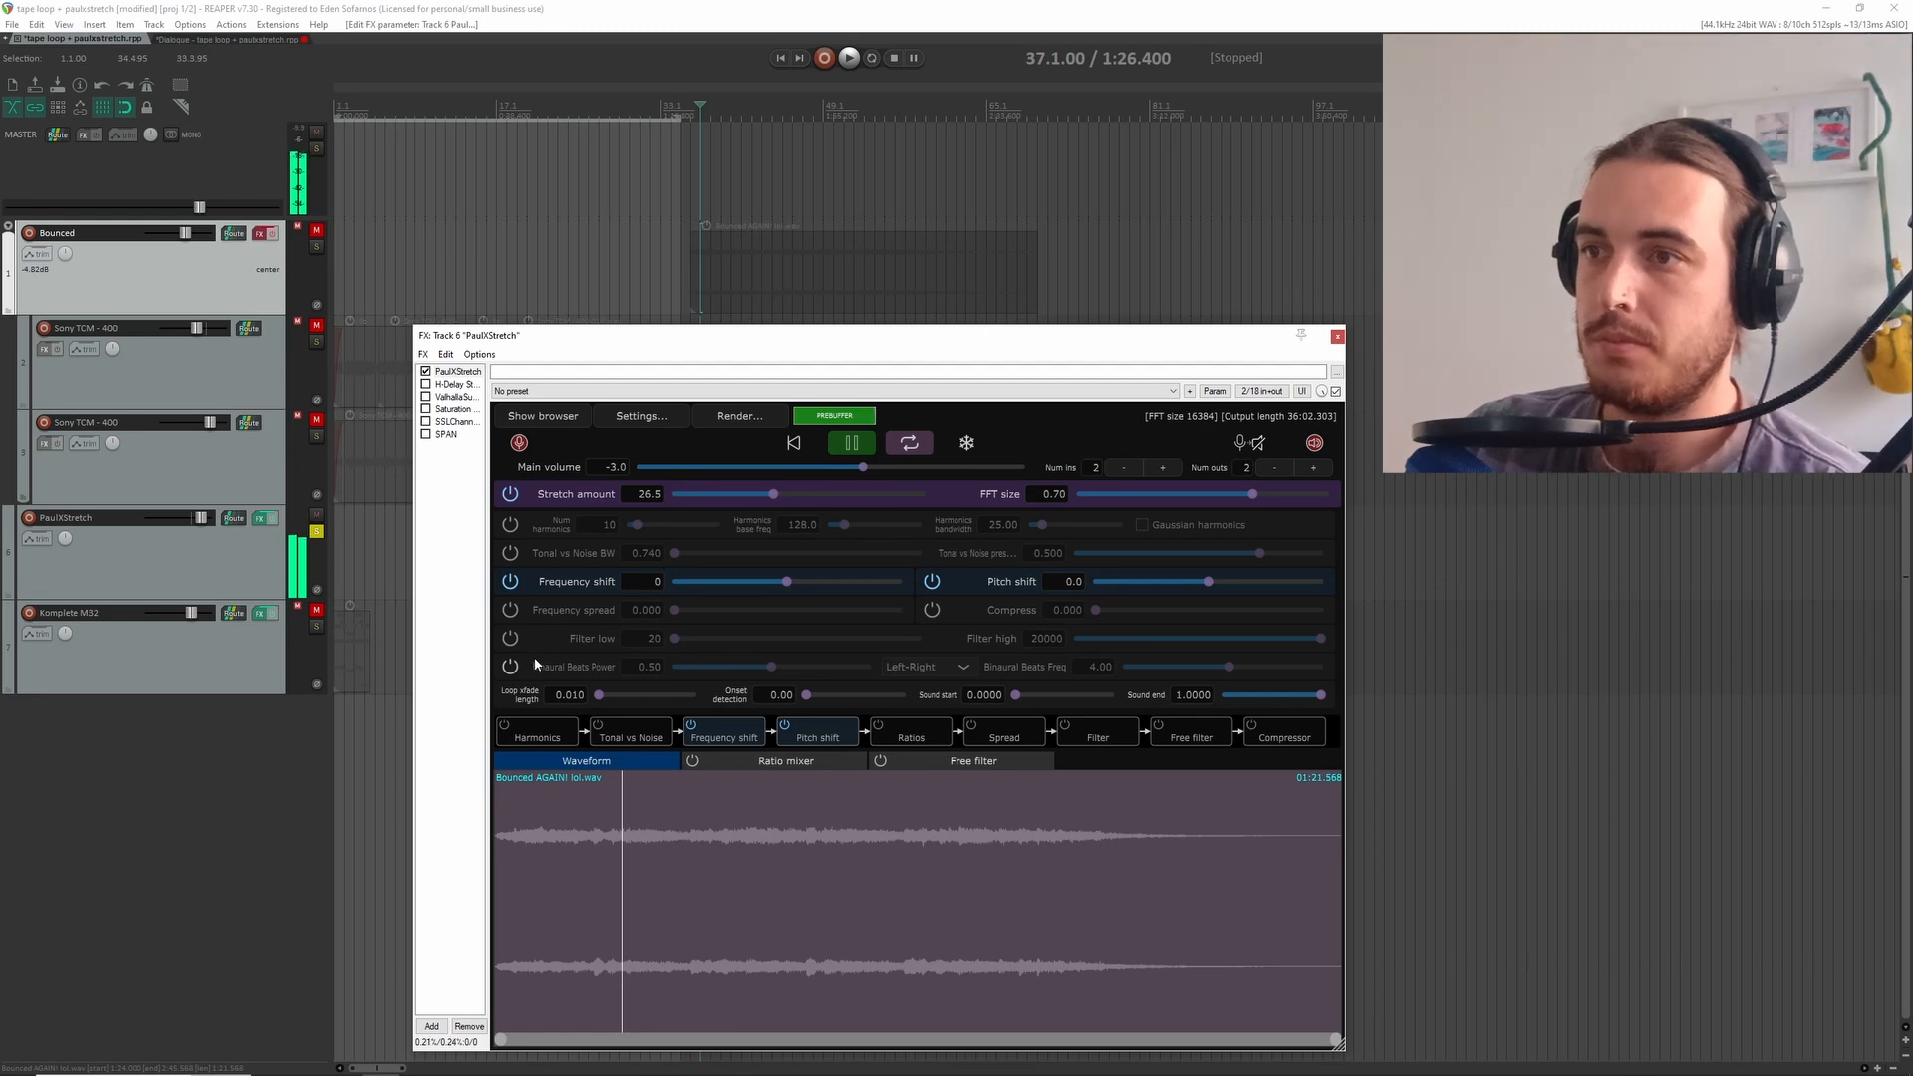
Listen to the stretched loop through the PaulXStretch track's delay, reverb, saturation and channel effects, and stop playback
{"action": "key", "text": "space"}
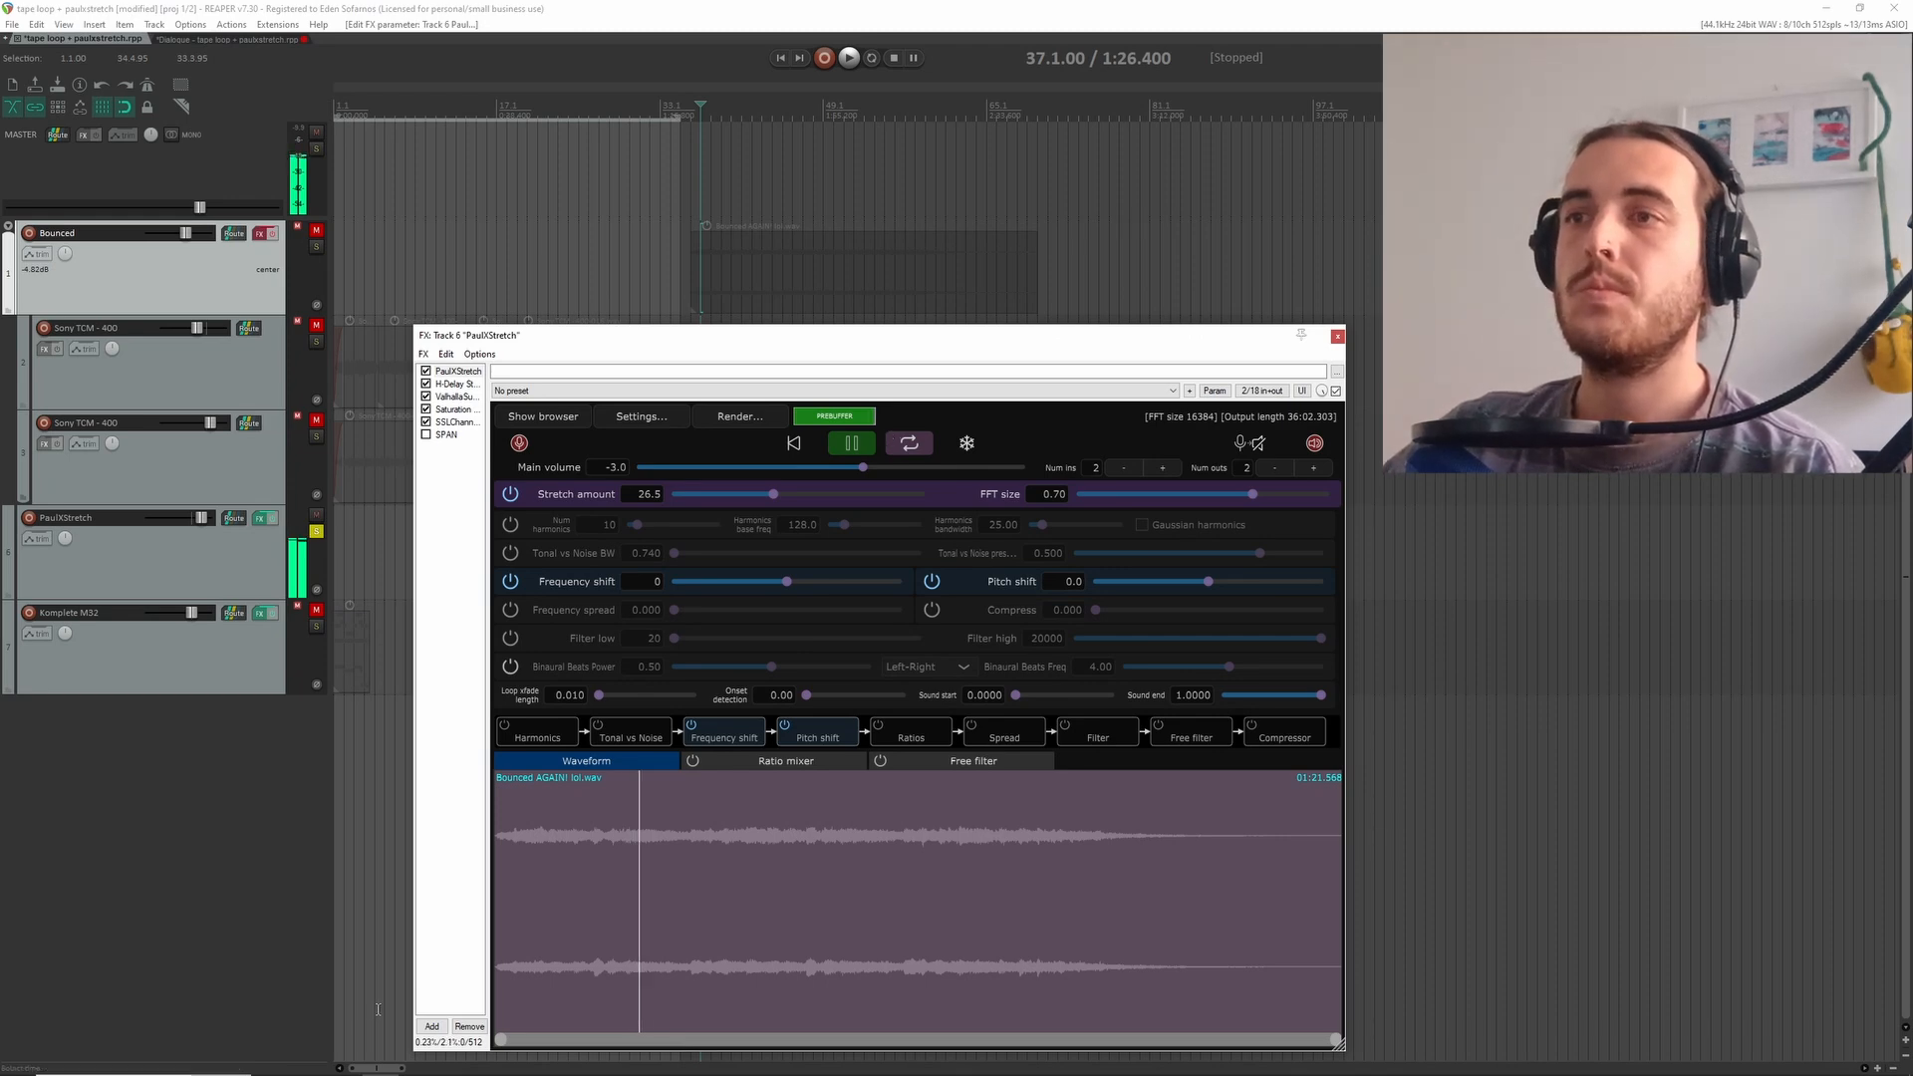
{"action": "key", "text": "space"}
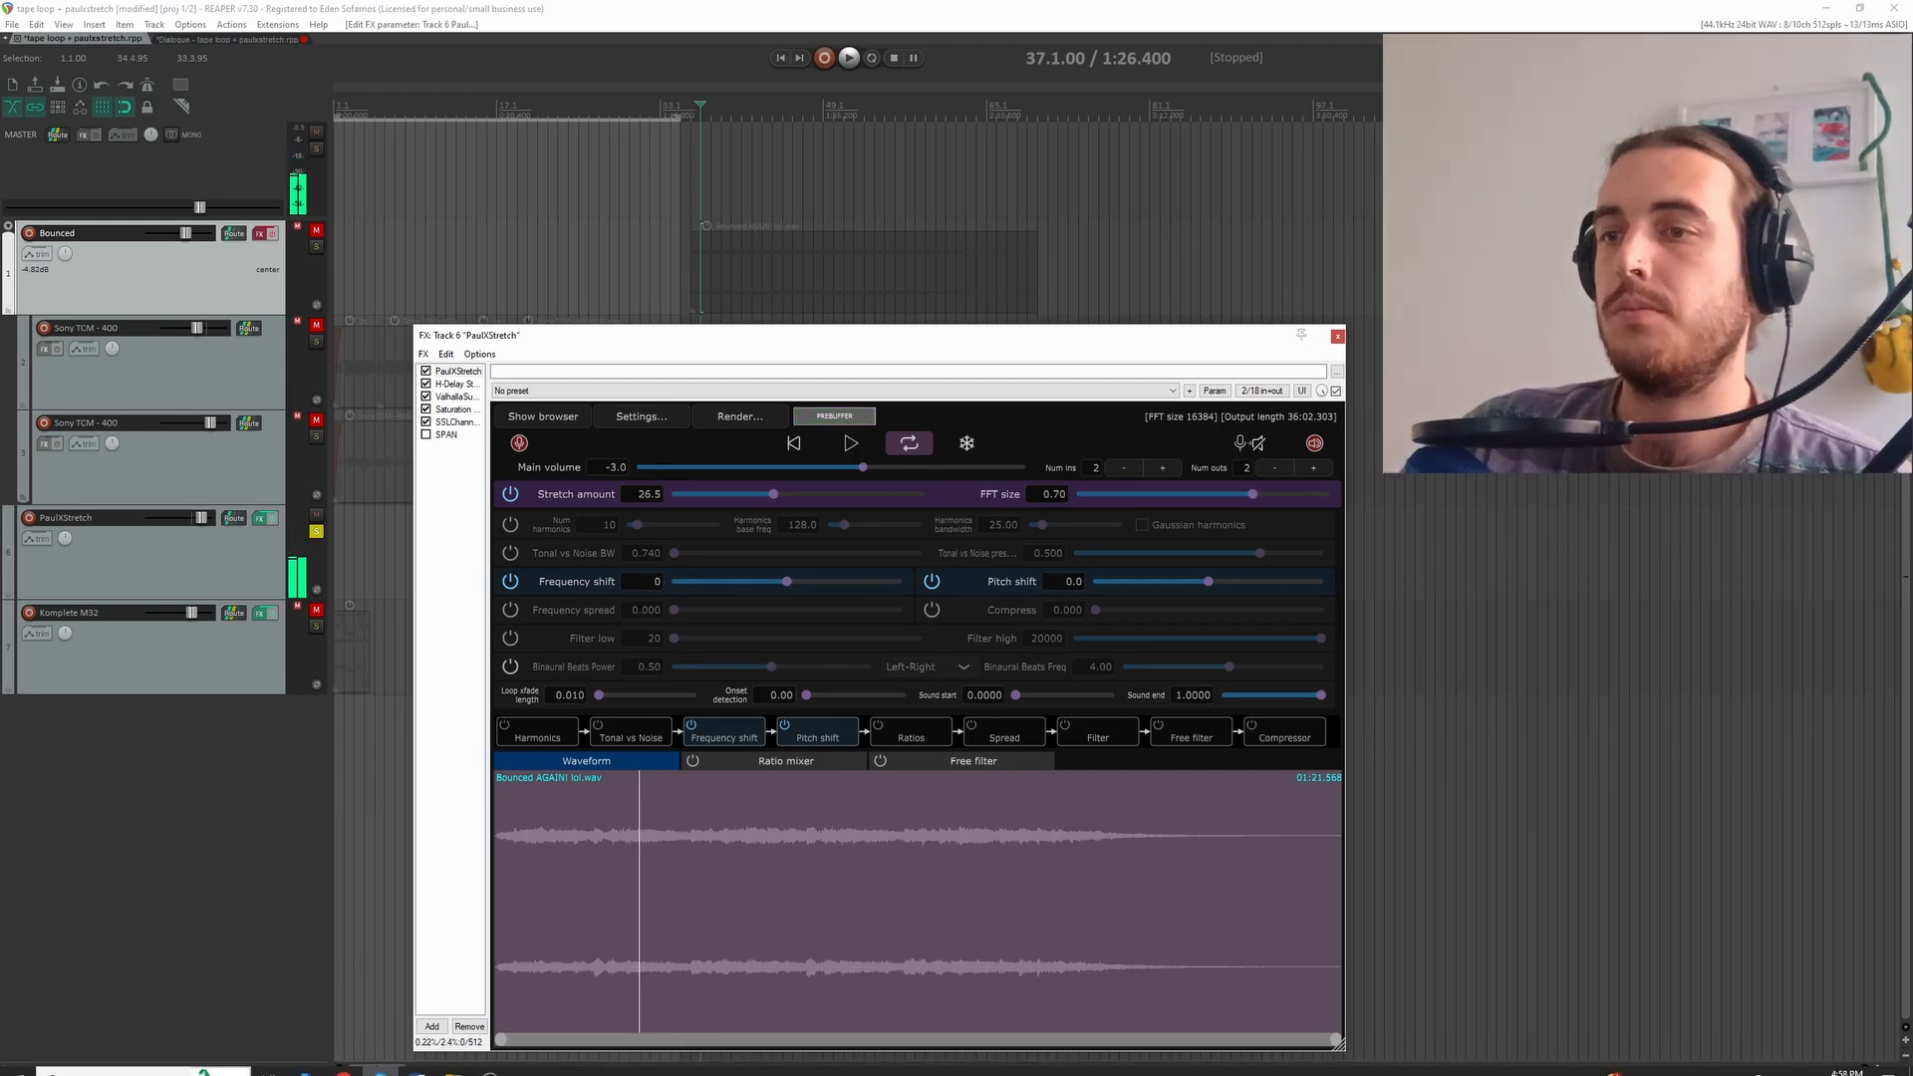
{"action": "left_click", "coordinate": [489, 1062]}
{"action": "left_click", "coordinate": [489, 1062]}
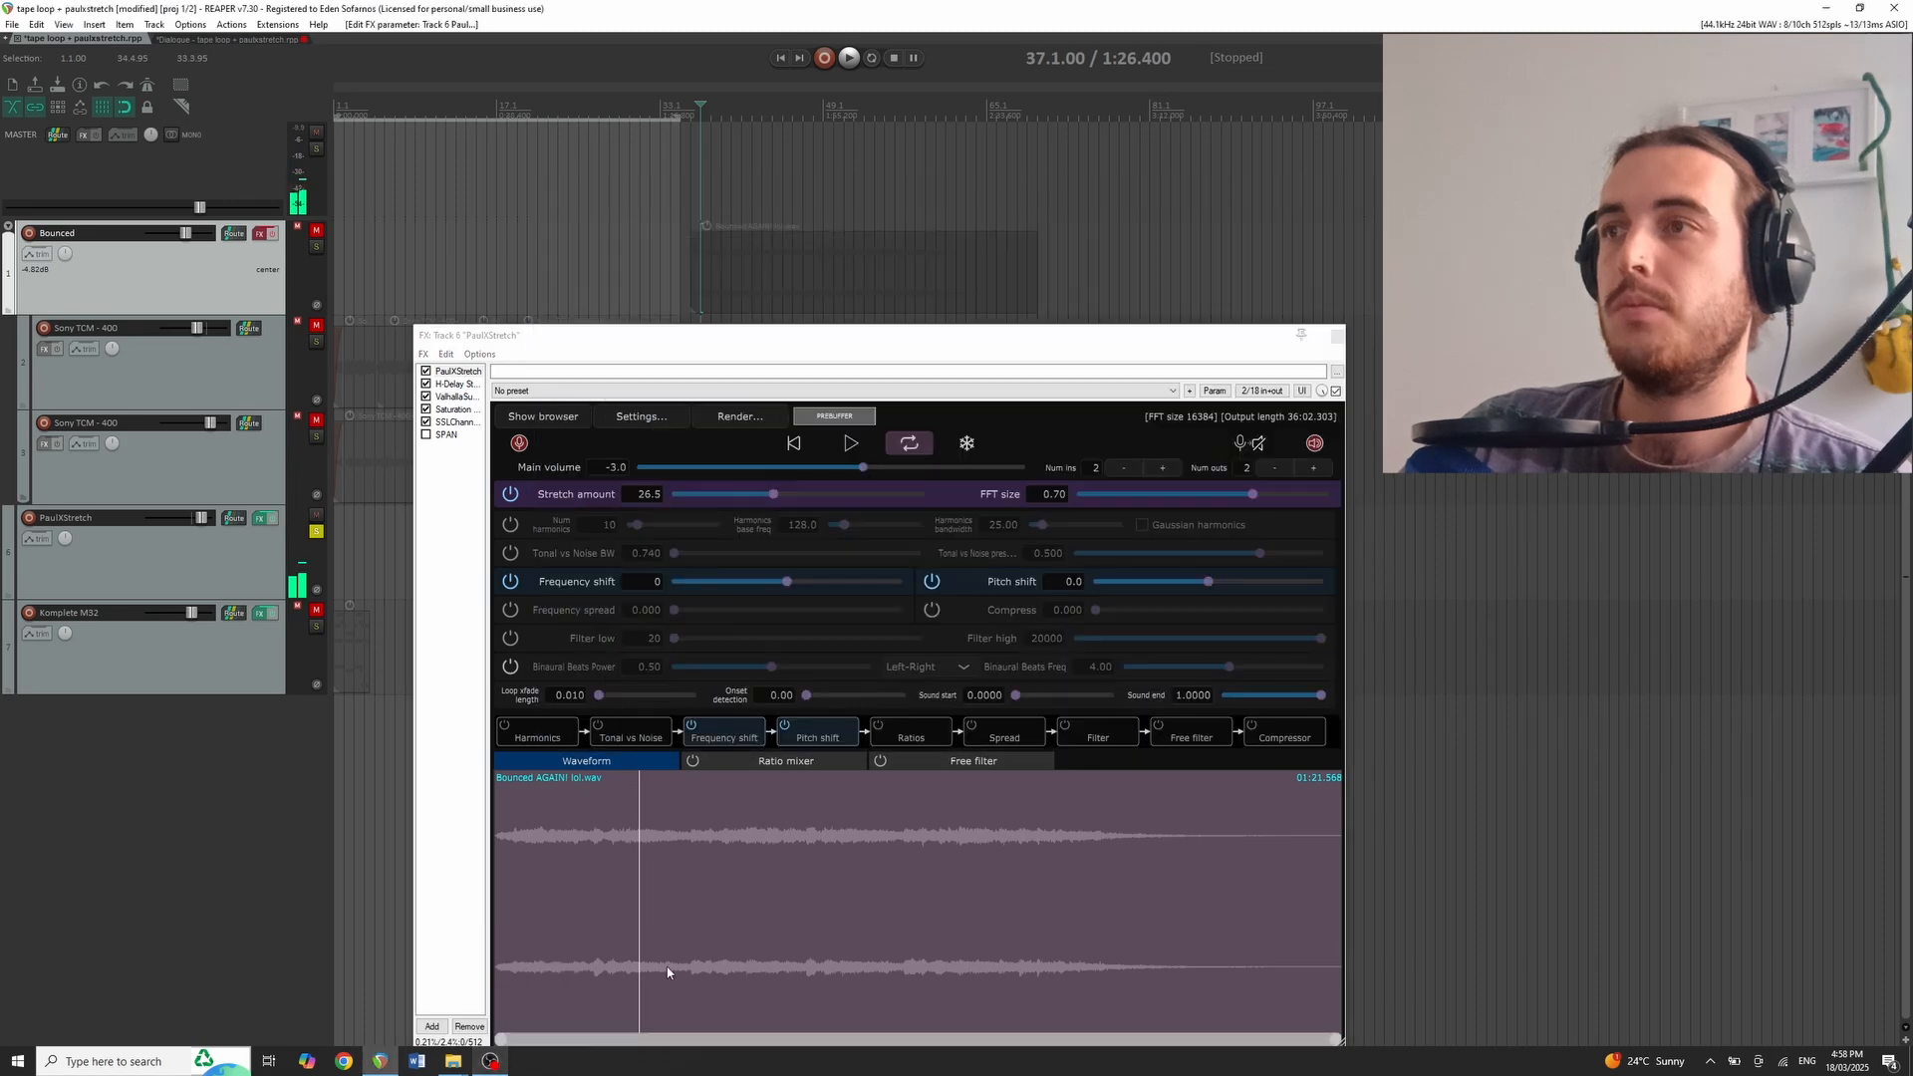